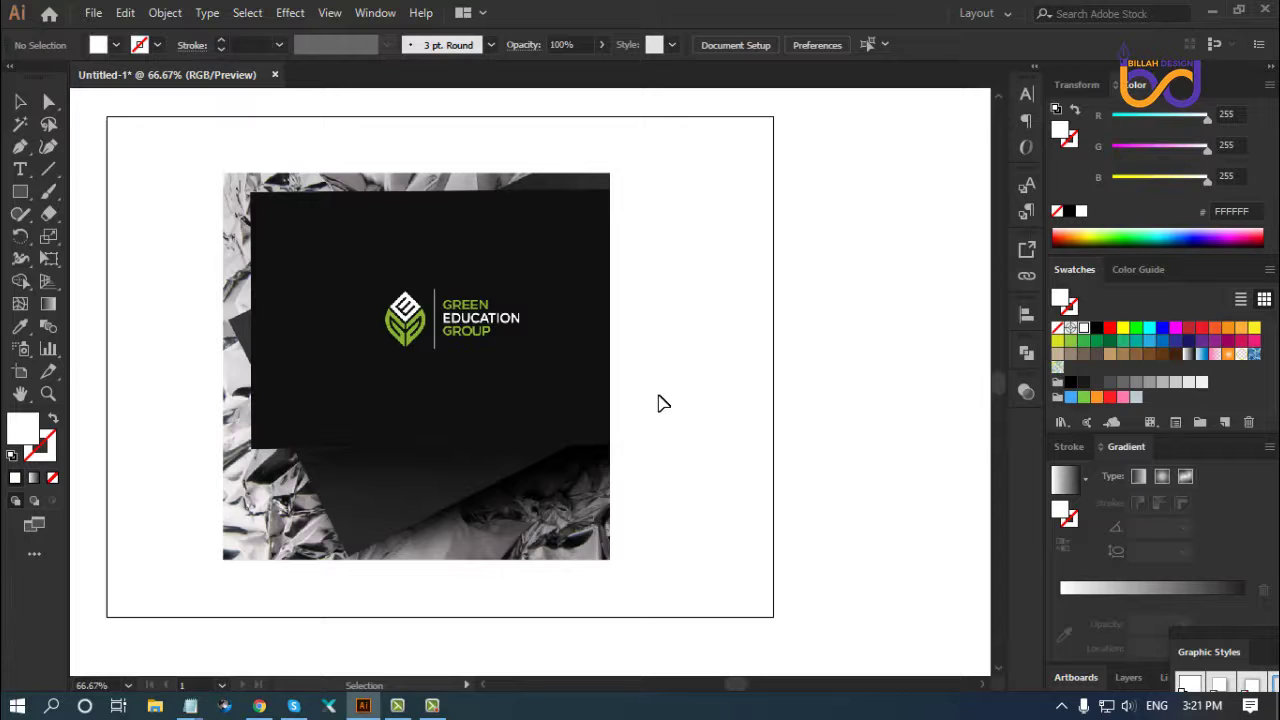
# Select the foil reference image and zoom in to inspect the logo
pyautogui.moveTo(508, 349); pyautogui.dragTo(525, 350)
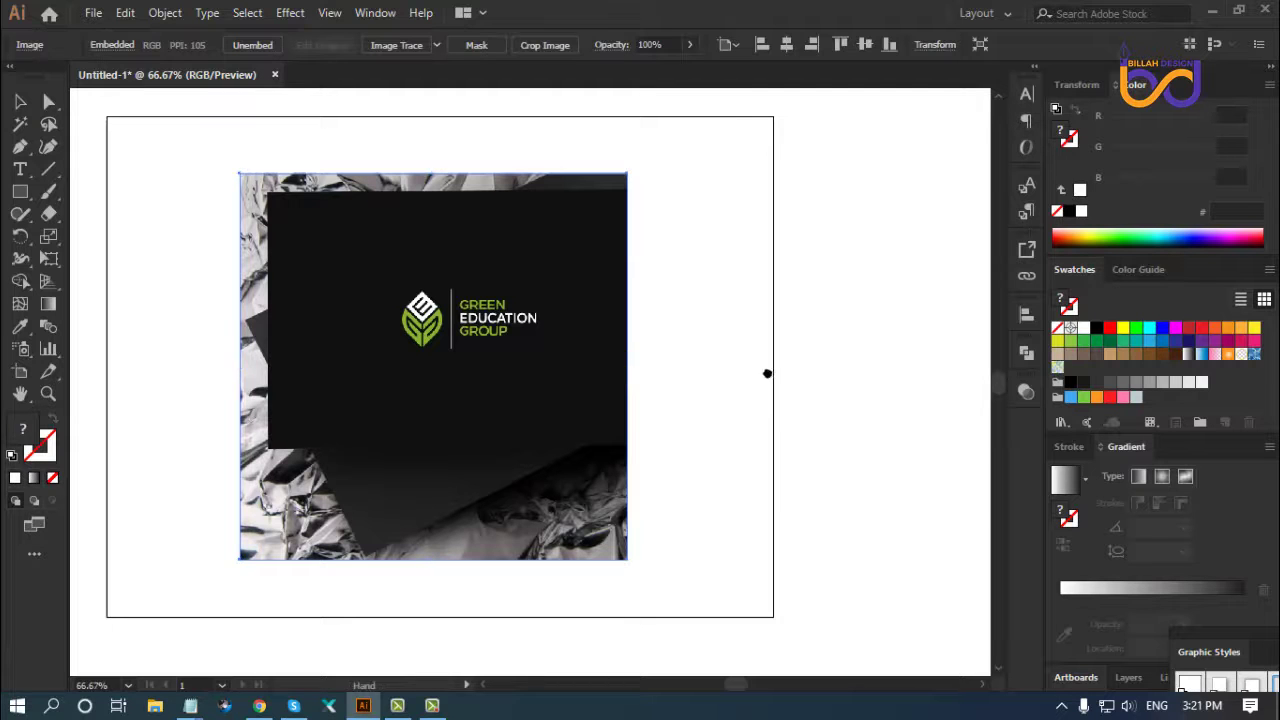
pyautogui.moveTo(766, 371); pyautogui.dragTo(752, 373)
pyautogui.moveTo(449, 335); pyautogui.dragTo(455, 335)
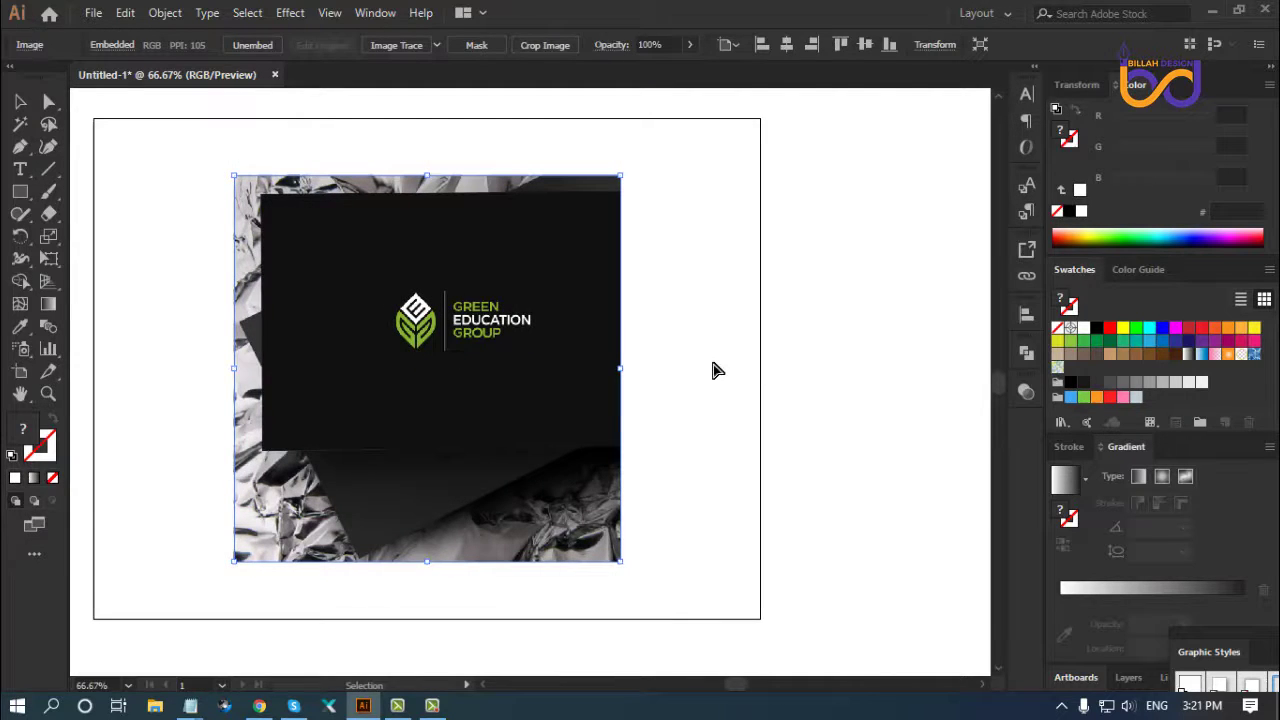
pyautogui.hotkey('ctrl', '=')
pyautogui.hotkey('ctrl', '=')
pyautogui.moveTo(775, 375); pyautogui.dragTo(662, 366)
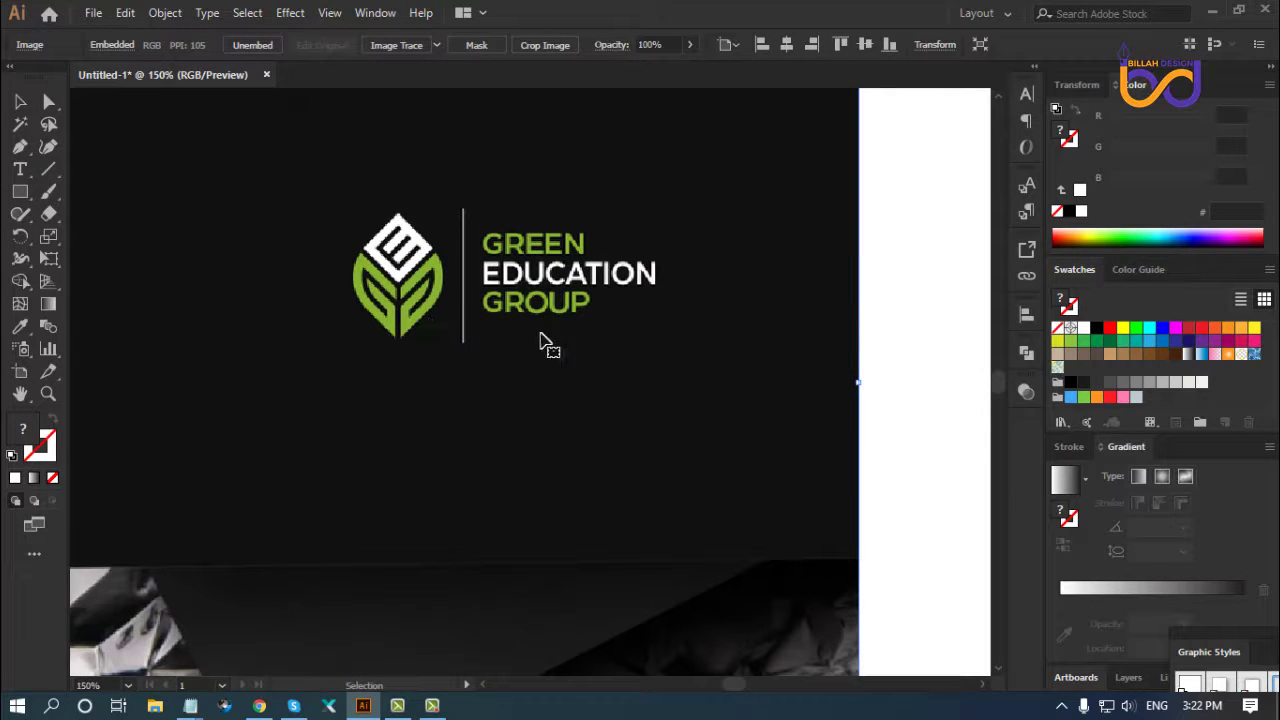
pyautogui.hotkey('ctrl', '1')
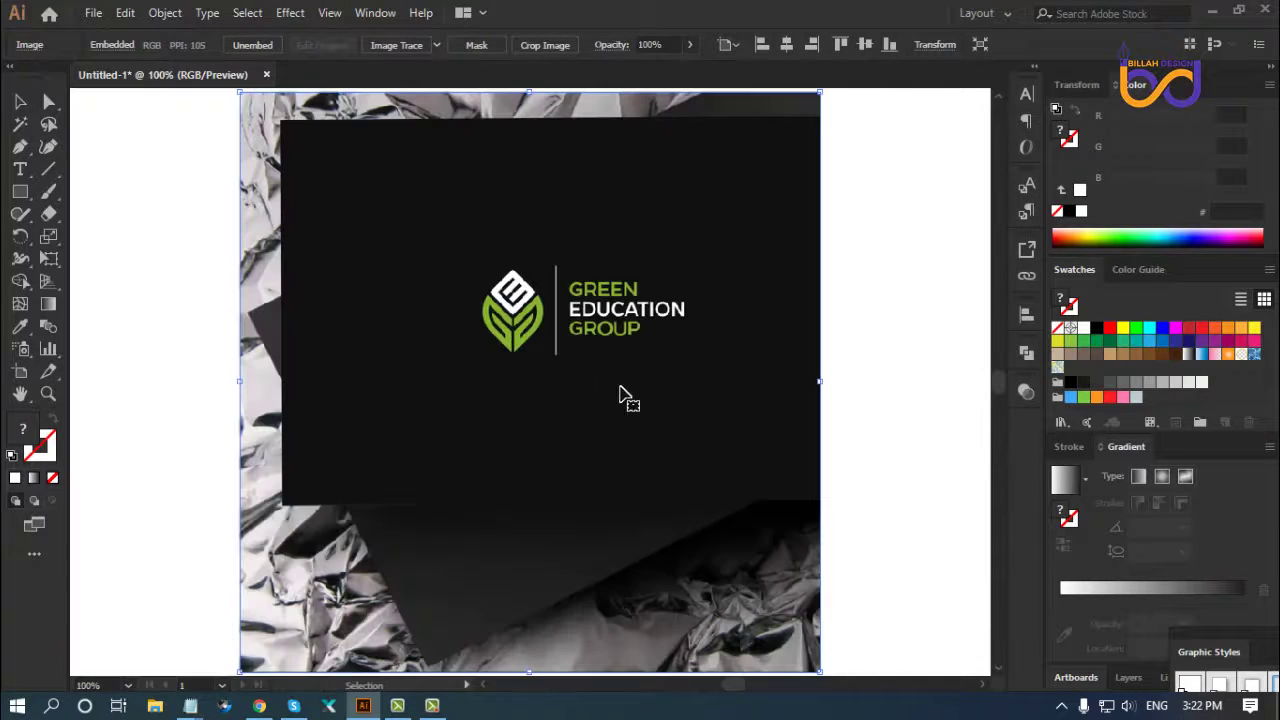
pyautogui.moveTo(711, 394); pyautogui.dragTo(560, 374)
pyautogui.hotkey('ctrl', '-')
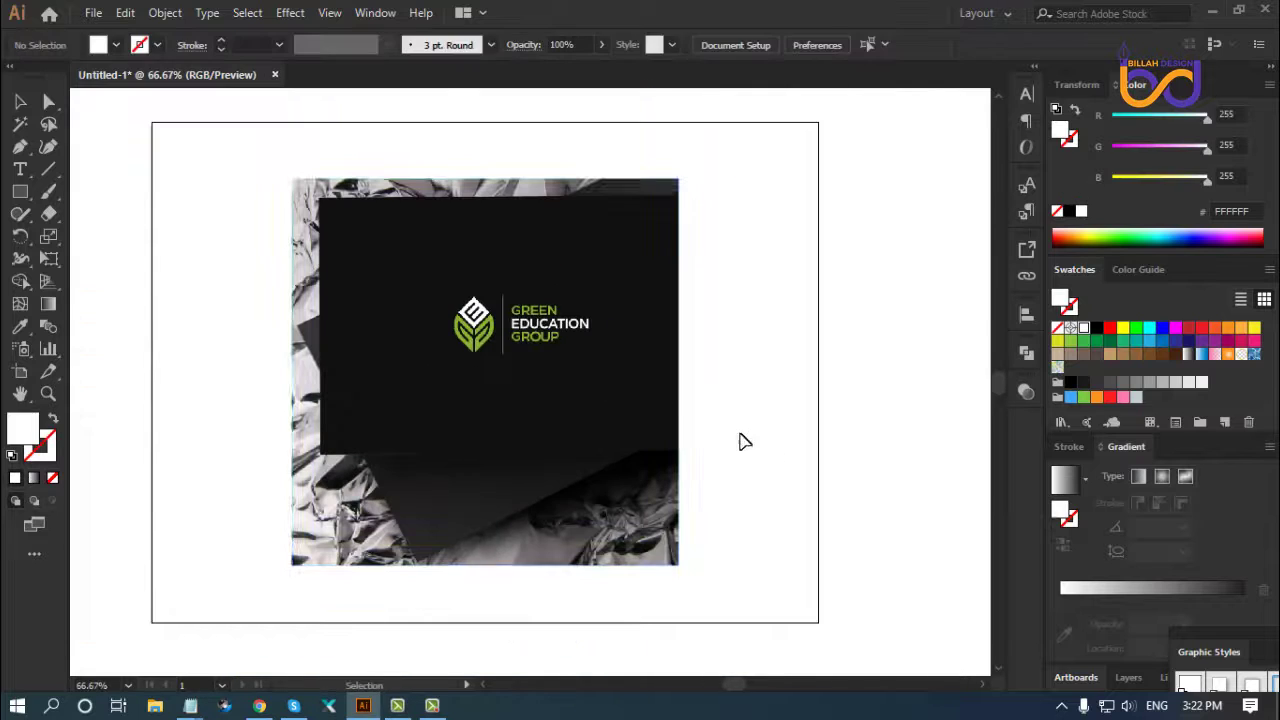
# Scale the foil image down and move it to the artboard's top-left corner
pyautogui.click(680, 375)
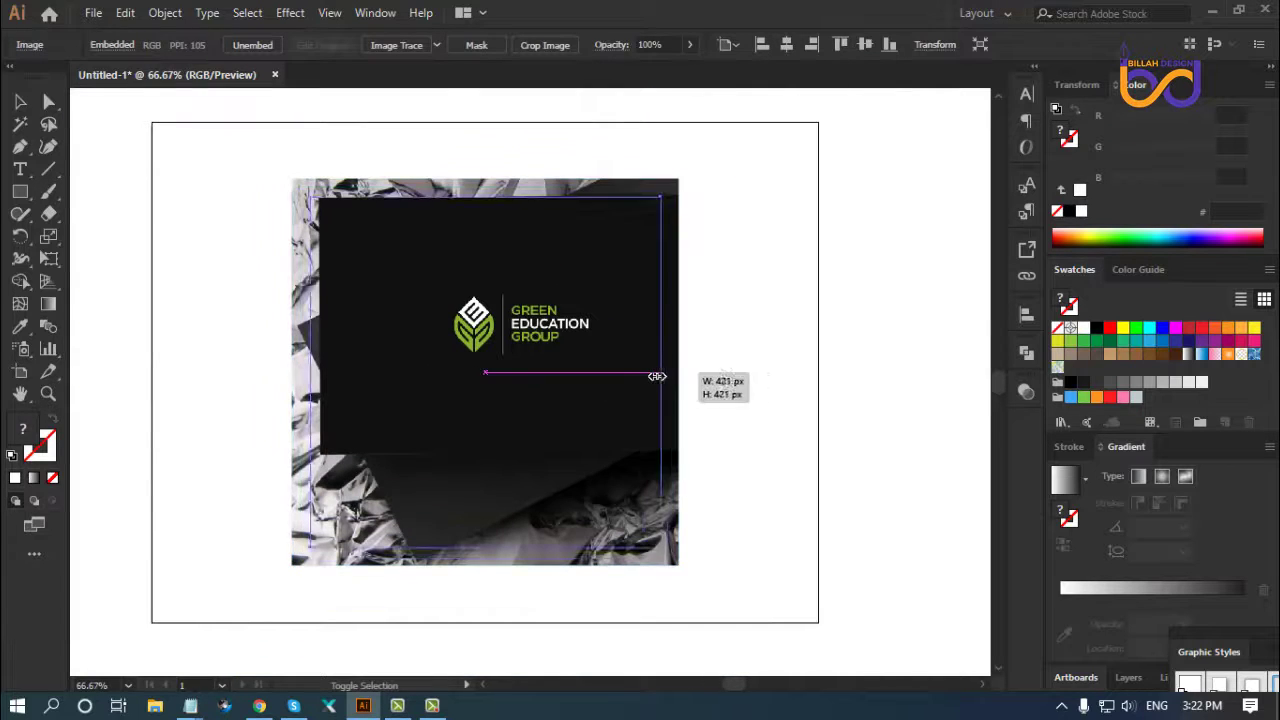
pyautogui.moveTo(683, 376); pyautogui.dragTo(397, 299)
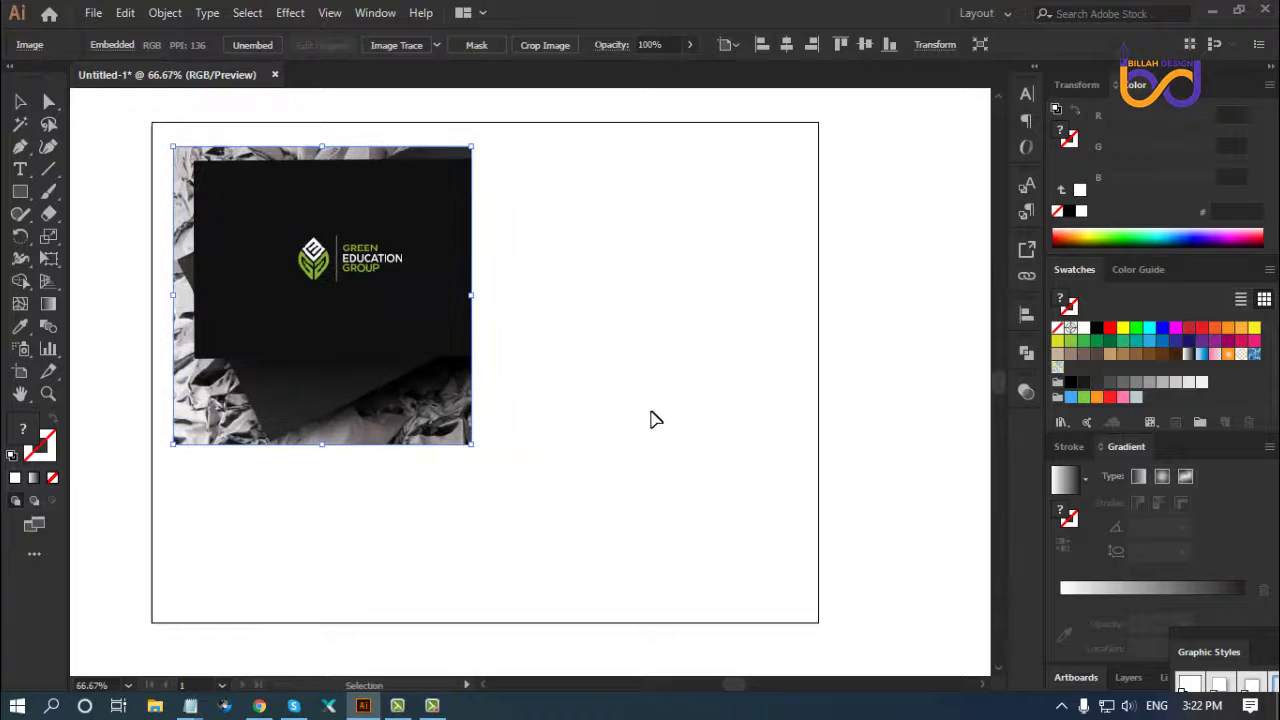
pyautogui.click(703, 437)
pyautogui.moveTo(688, 419); pyautogui.dragTo(694, 417)
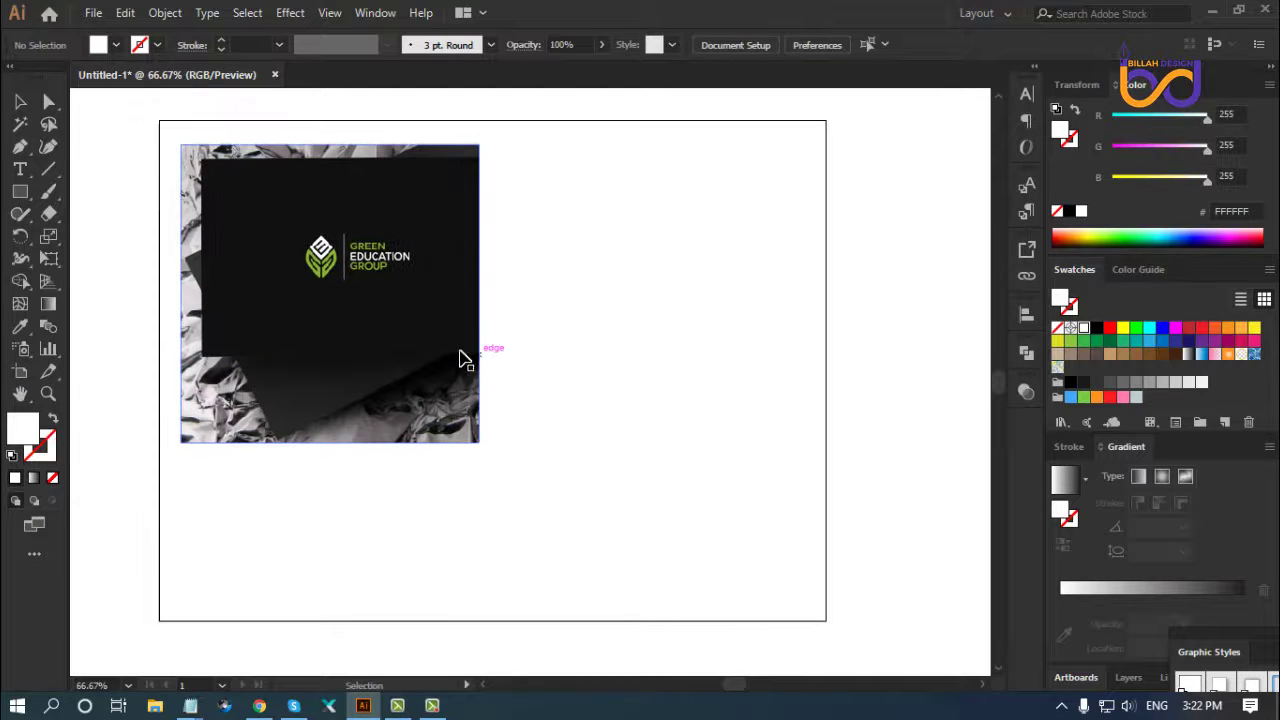
# Draw a black-filled square right of the image and rotate it 45° into a diamond
pyautogui.click(21, 192)
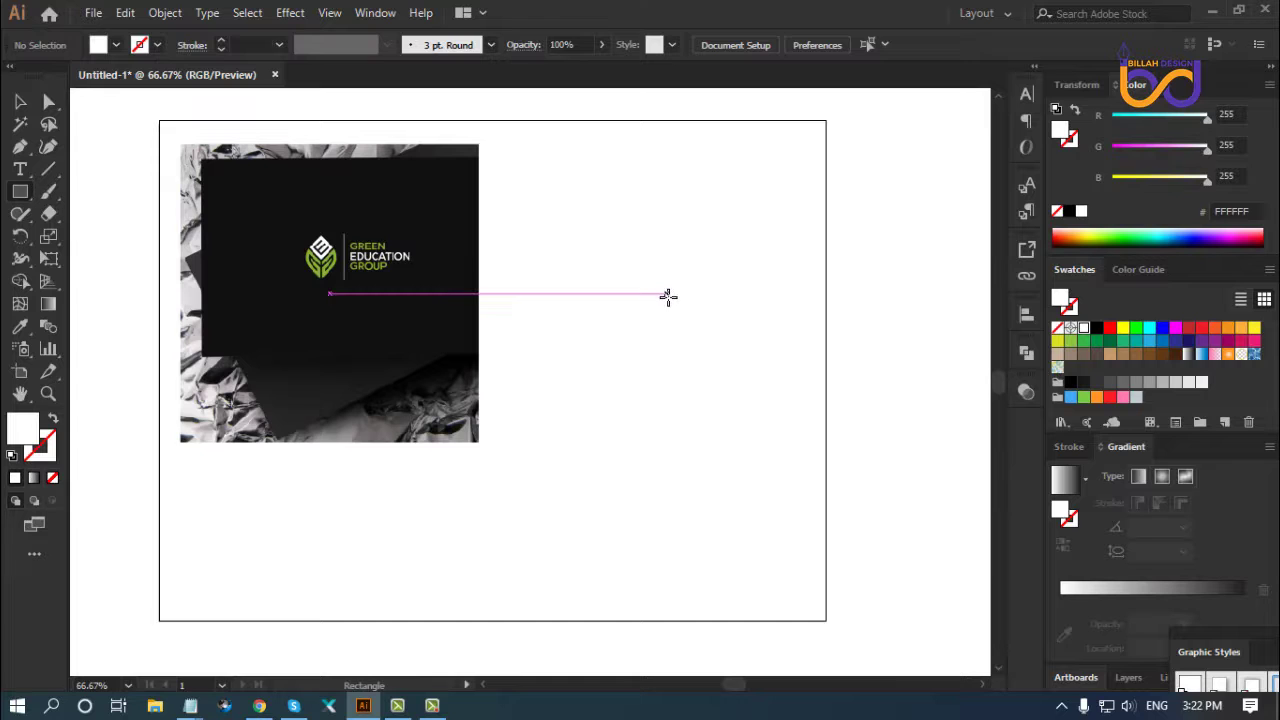
pyautogui.moveTo(594, 245); pyautogui.dragTo(721, 371)
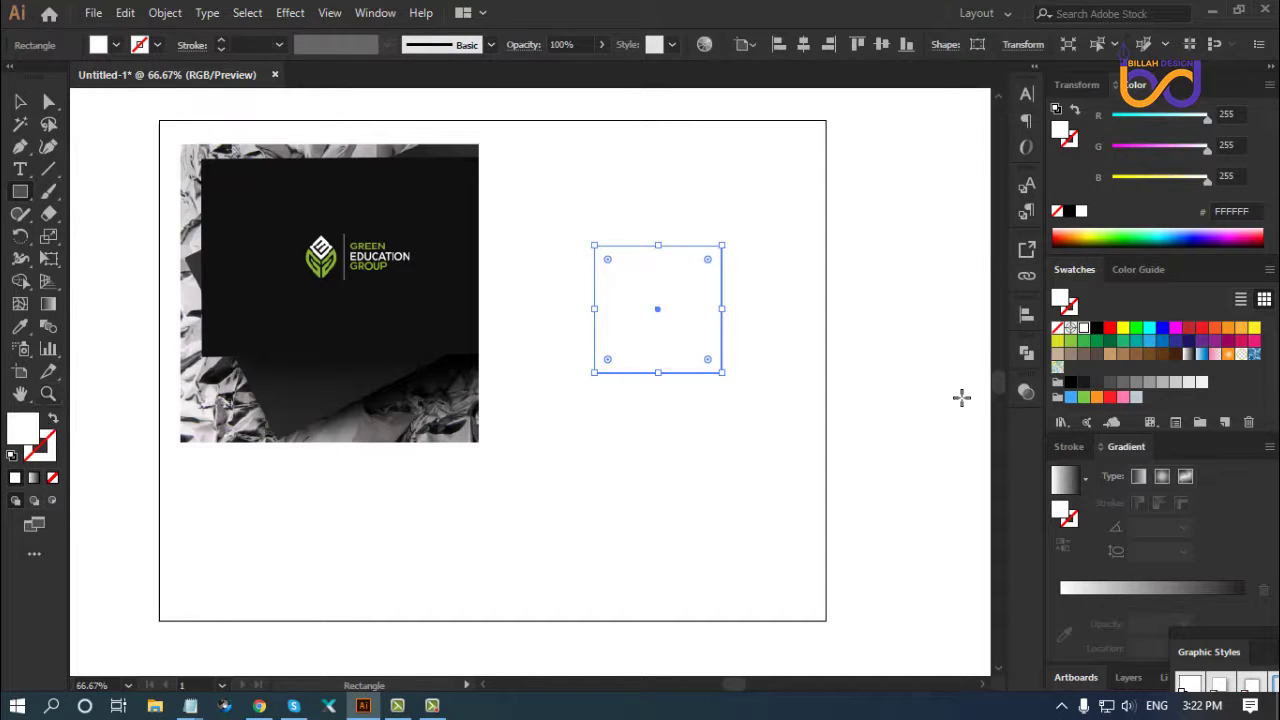
pyautogui.click(1096, 328)
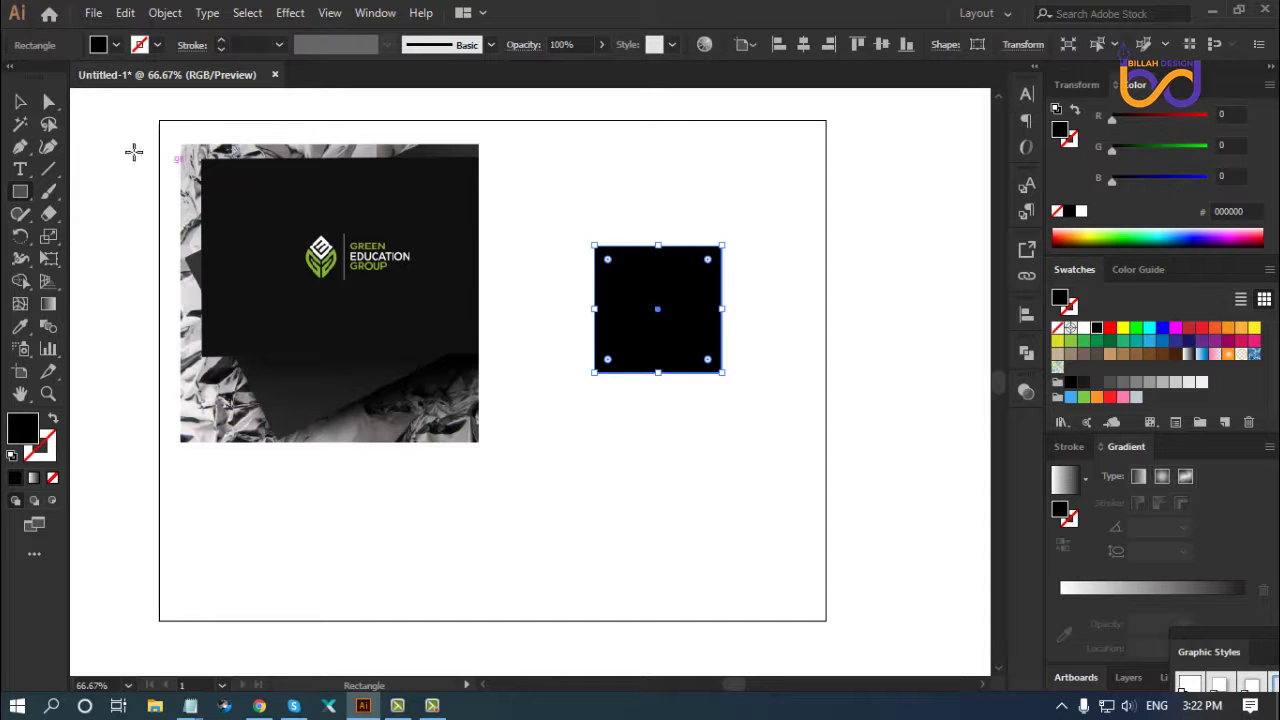
pyautogui.click(20, 102)
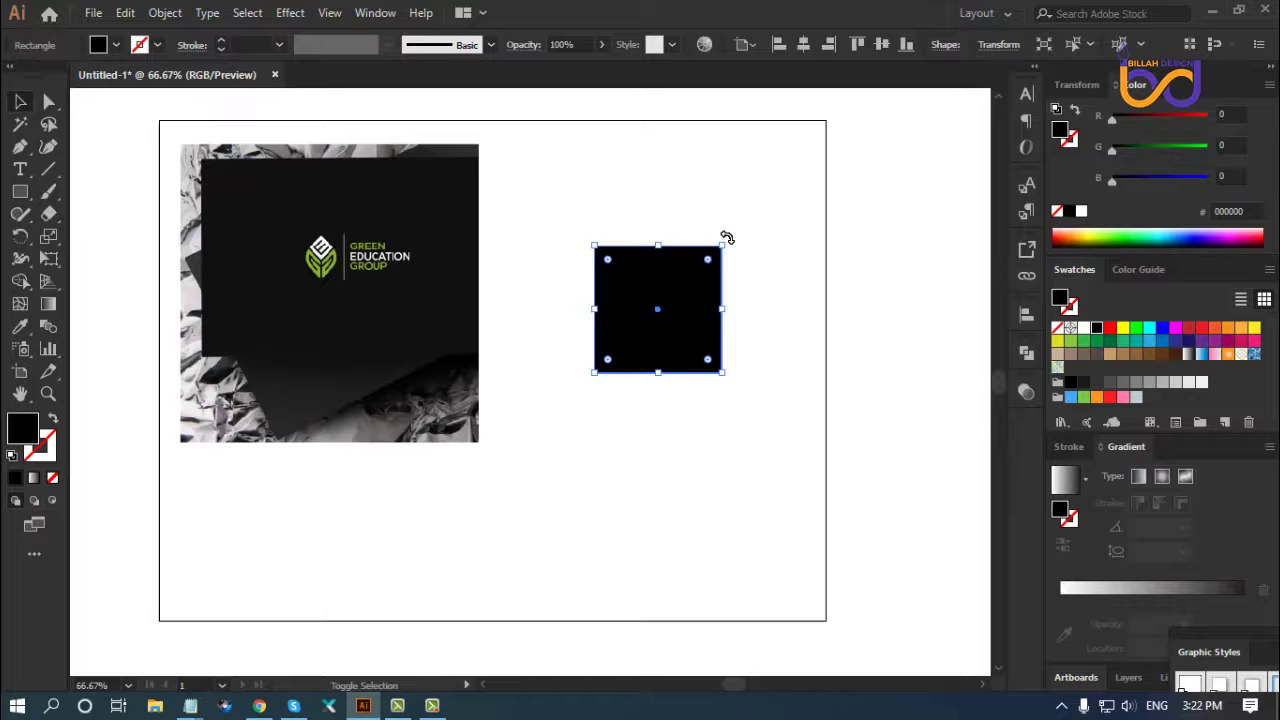
pyautogui.moveTo(727, 237); pyautogui.dragTo(771, 288)
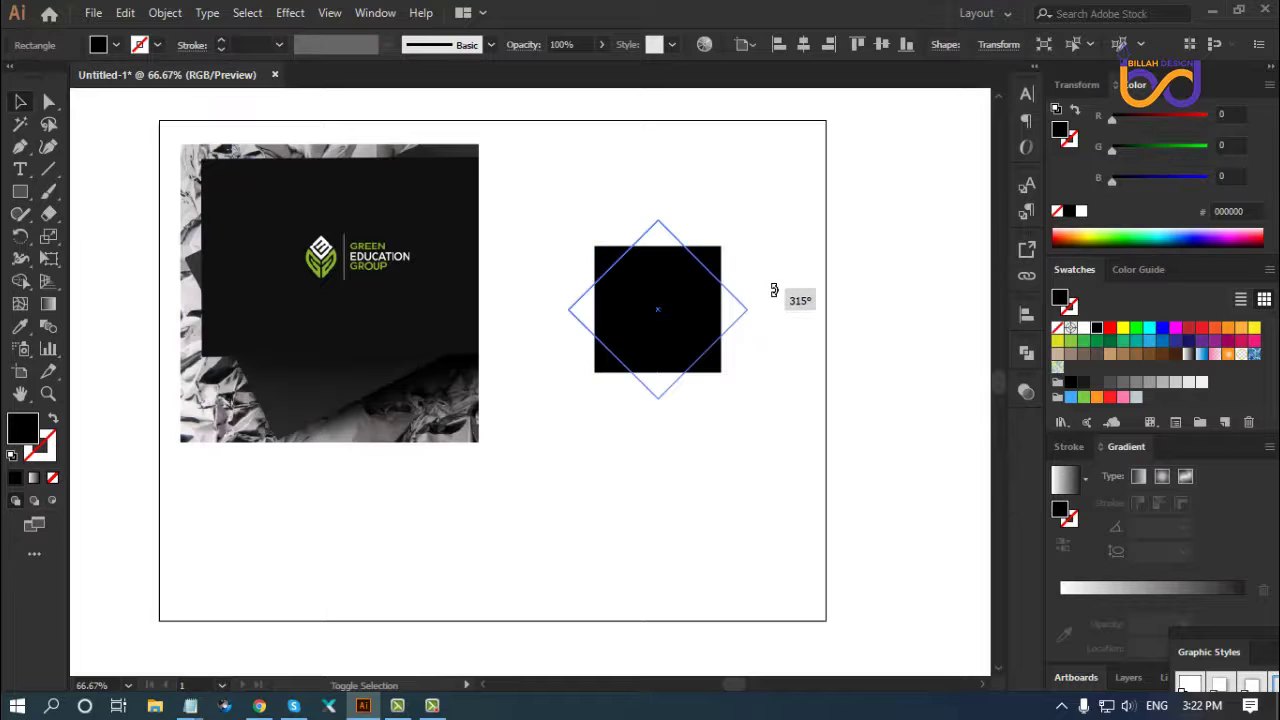
pyautogui.click(772, 463)
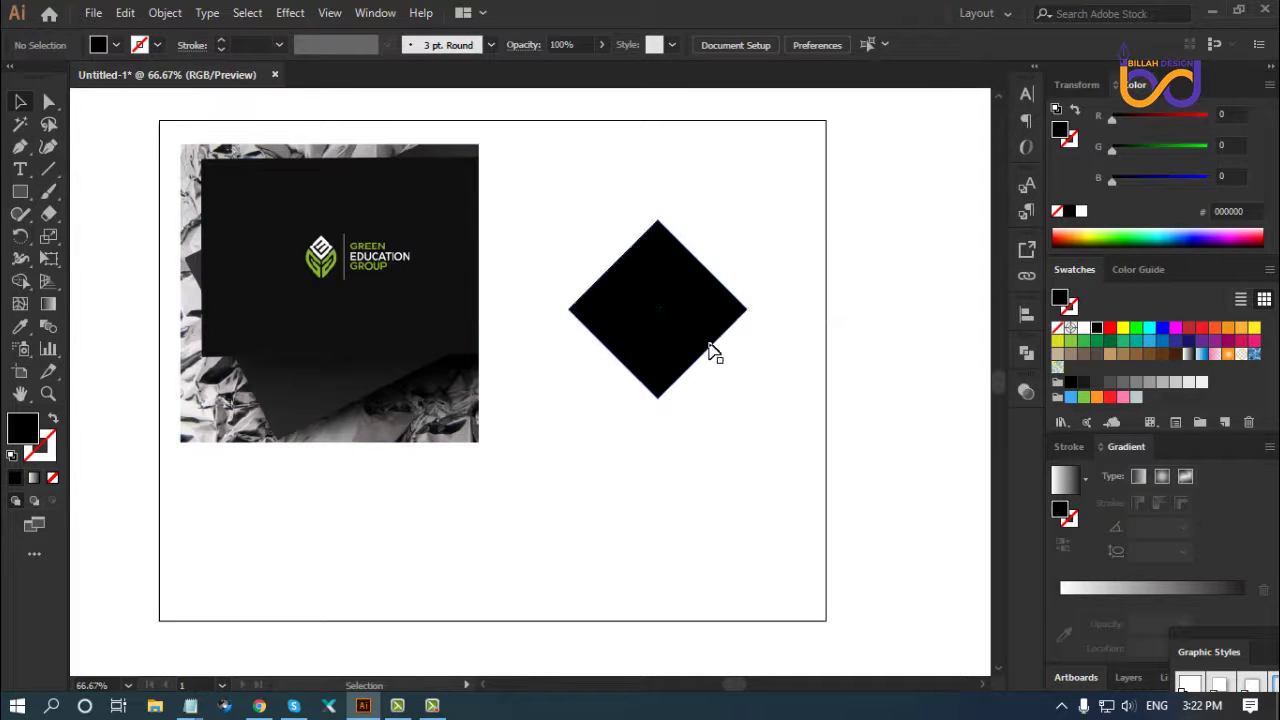
# Select the black diamond and give it a red fill
pyautogui.click(686, 330)
pyautogui.click(766, 443)
pyautogui.click(686, 317)
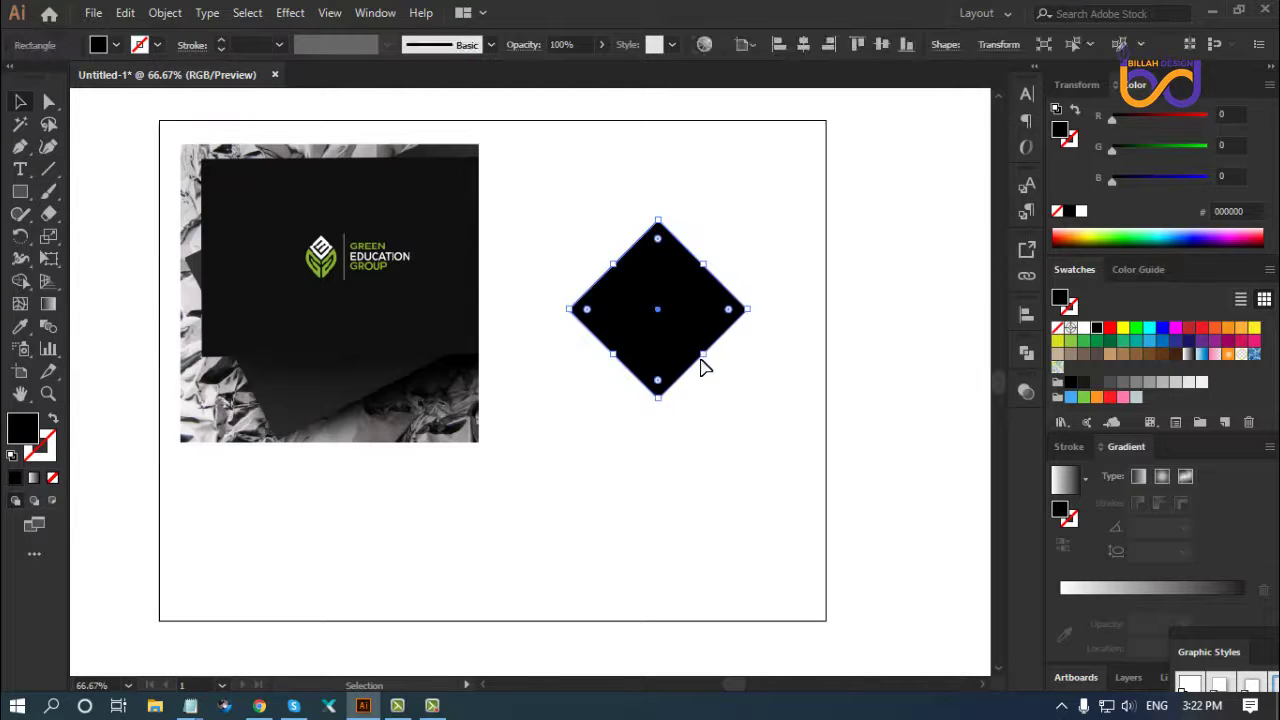
pyautogui.press('a')
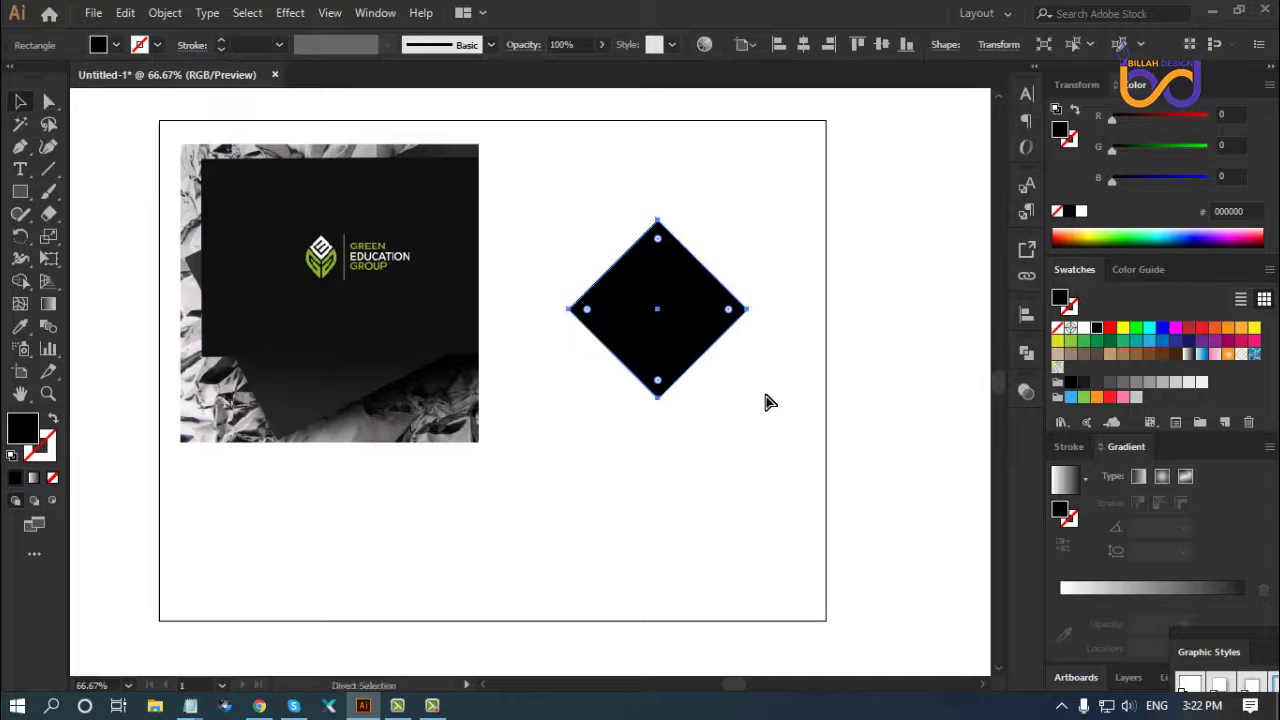
pyautogui.press('v')
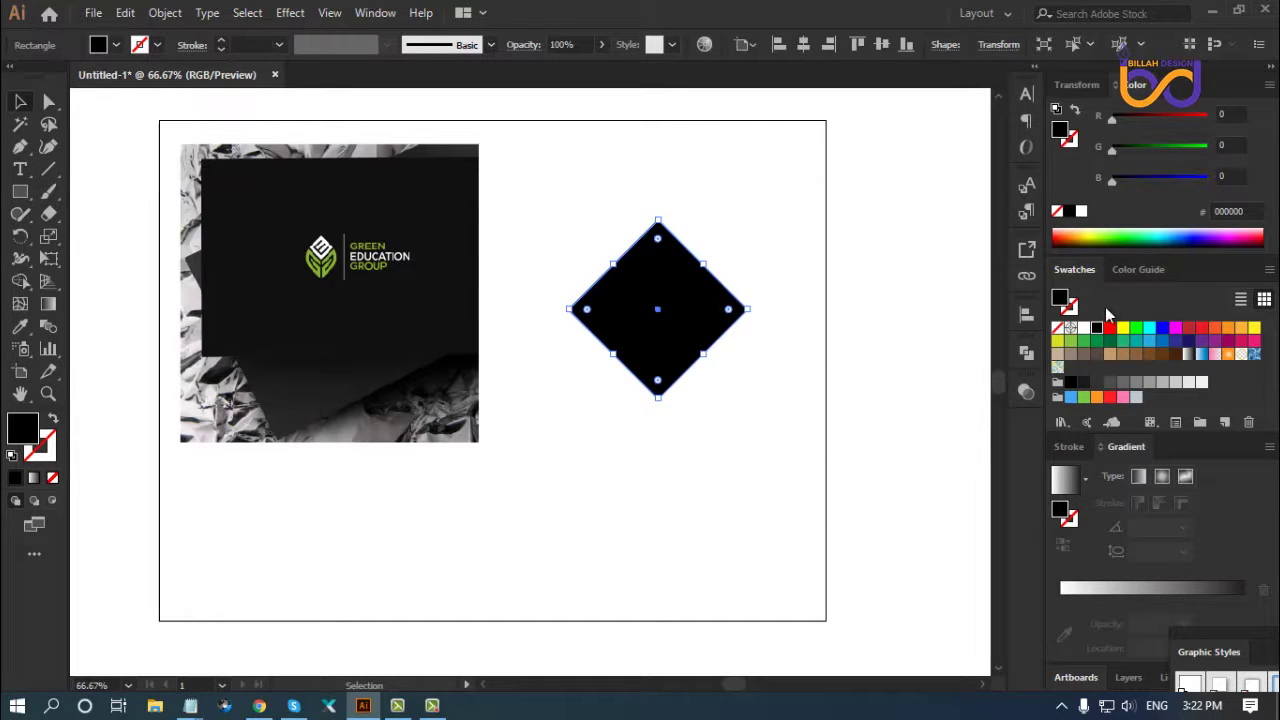
pyautogui.click(1110, 329)
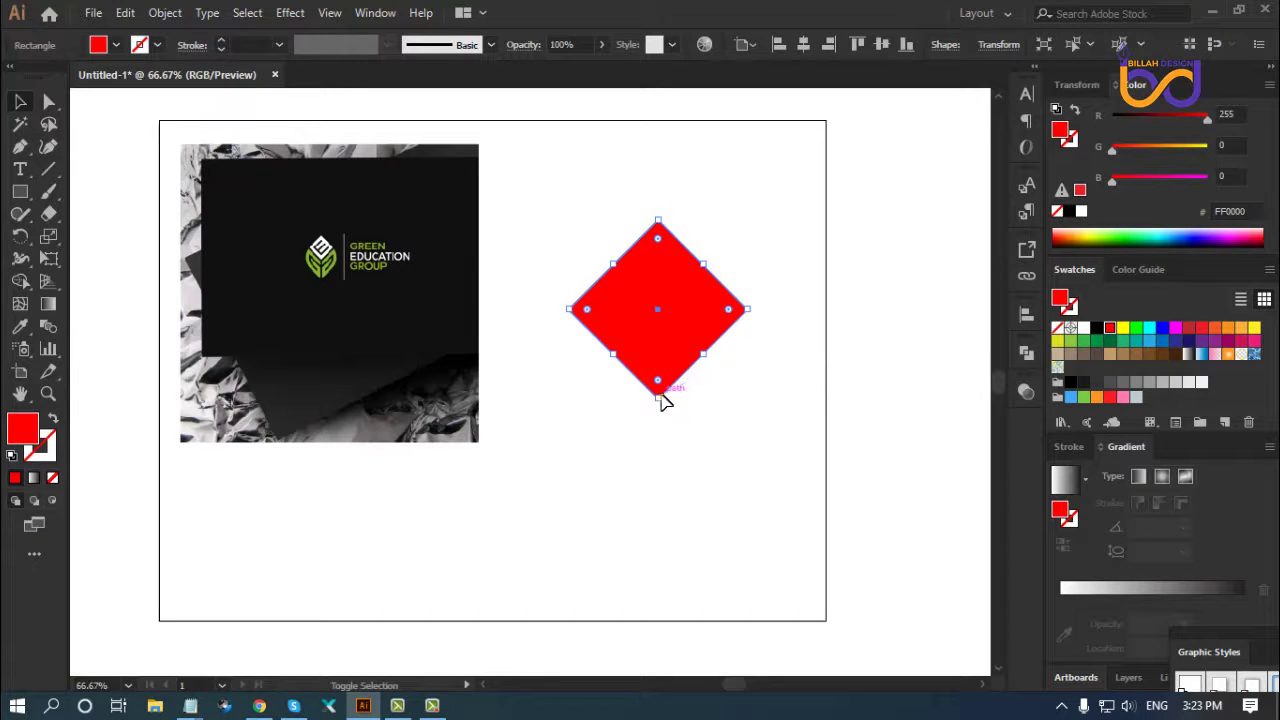
# Alt-drag from the bottom corner to leave a smaller red copy at the top, then adjust its size
pyautogui.moveTo(659, 397); pyautogui.dragTo(665, 316)
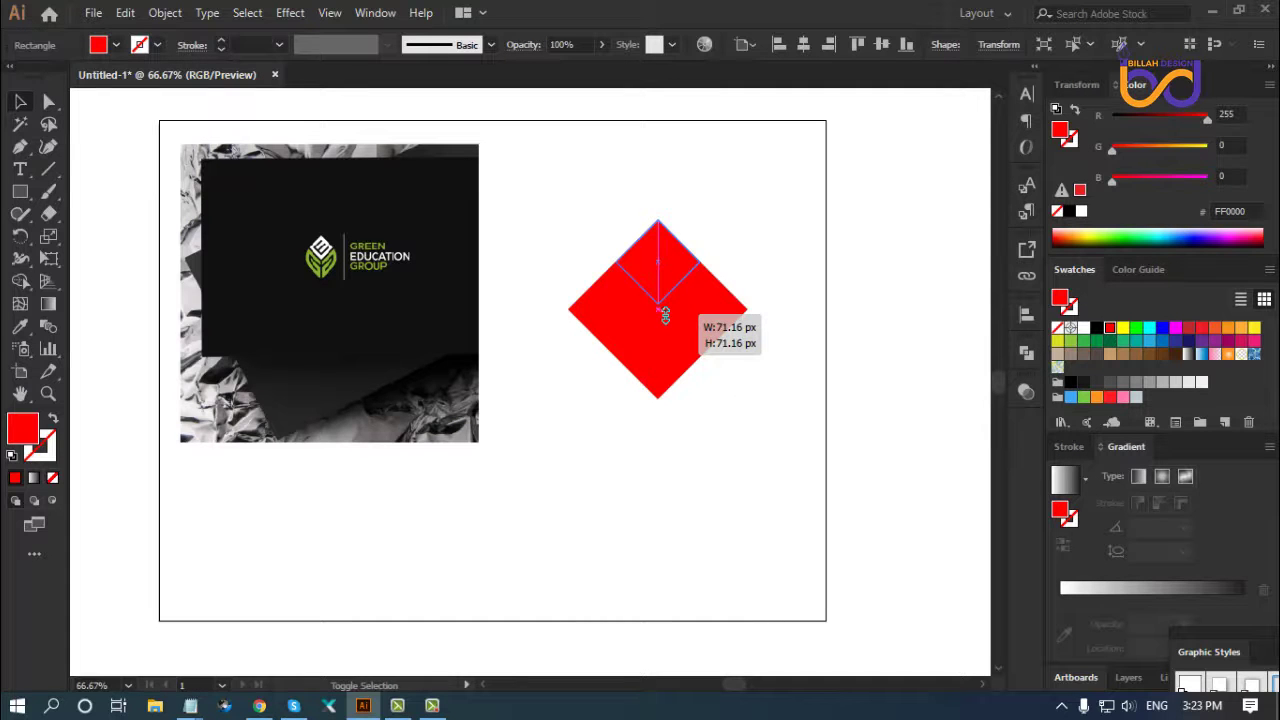
pyautogui.moveTo(665, 316); pyautogui.dragTo(665, 316)
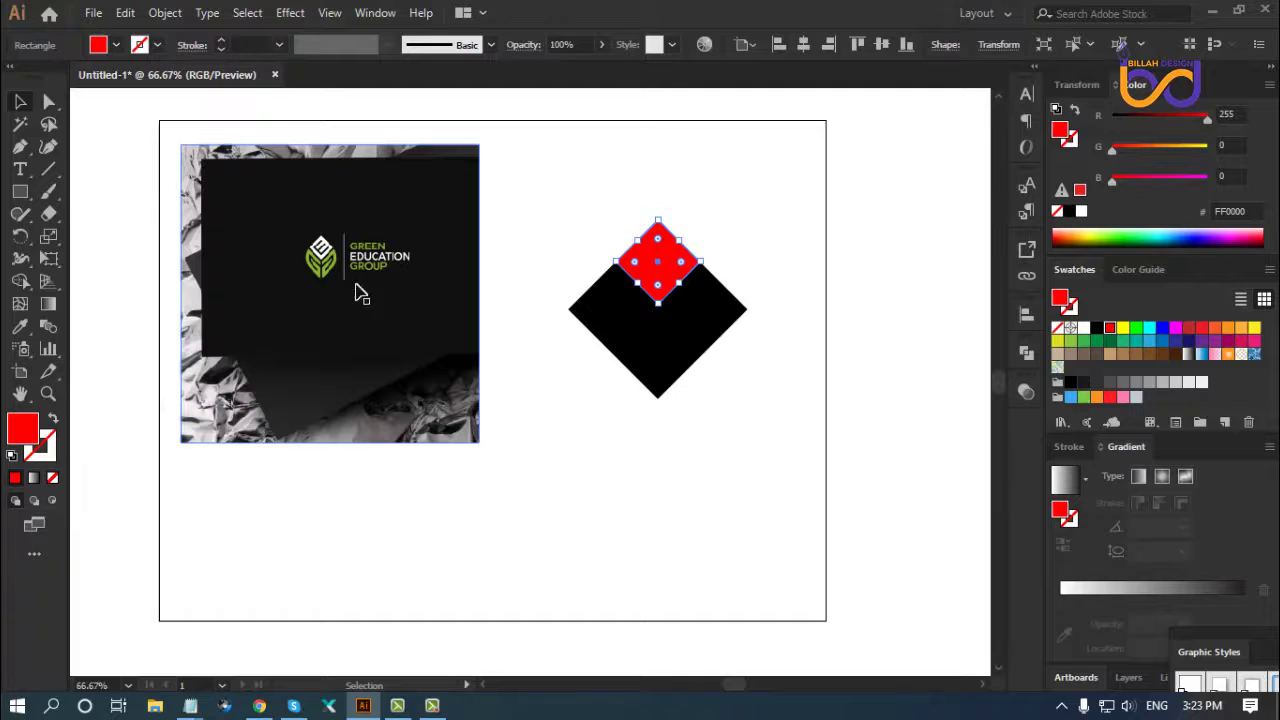
pyautogui.click(696, 484)
pyautogui.click(660, 282)
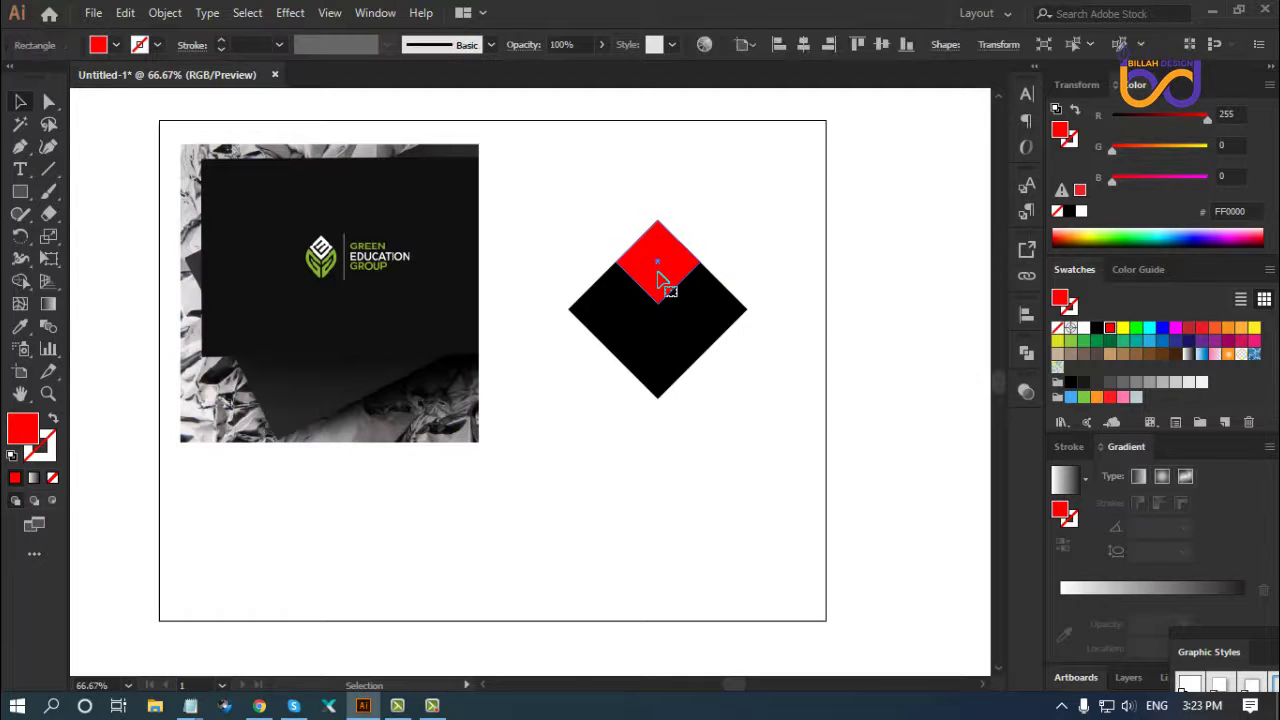
pyautogui.moveTo(661, 307); pyautogui.dragTo(659, 302)
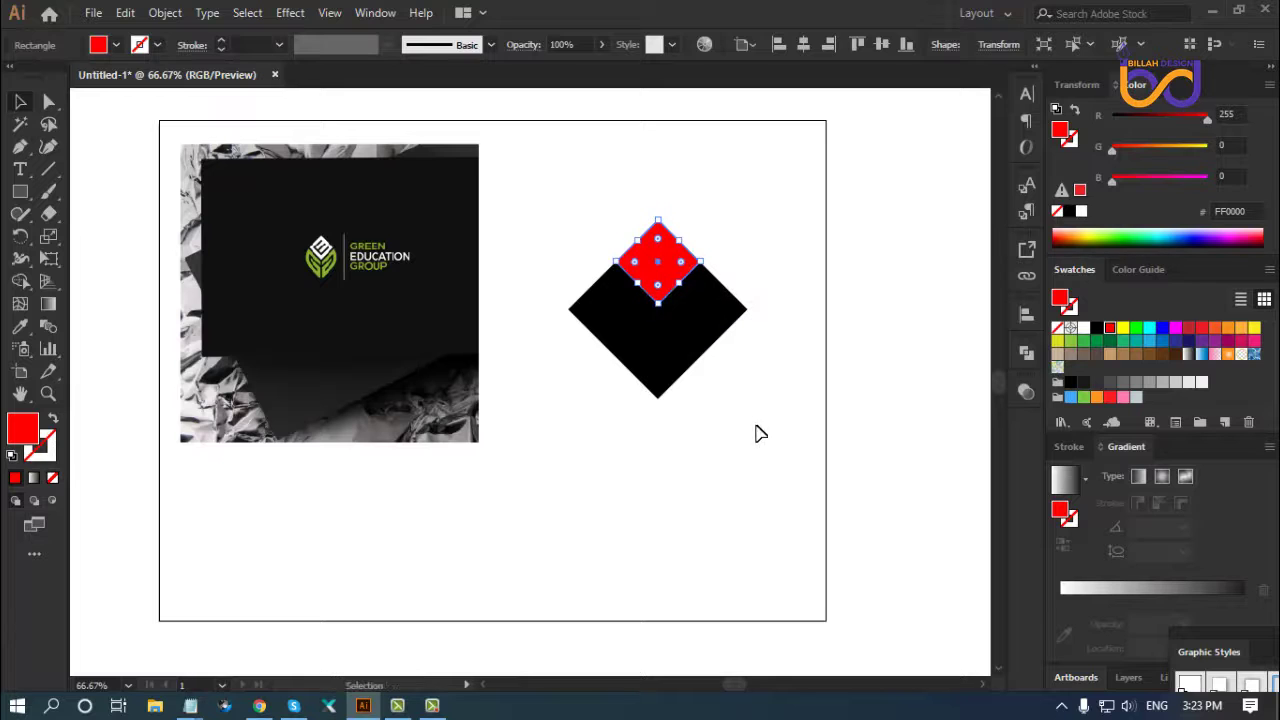
pyautogui.click(764, 448)
pyautogui.hotkey('ctrl', '1')
# Round the black diamond's left and right corners to about 81 px radius
pyautogui.press('a')
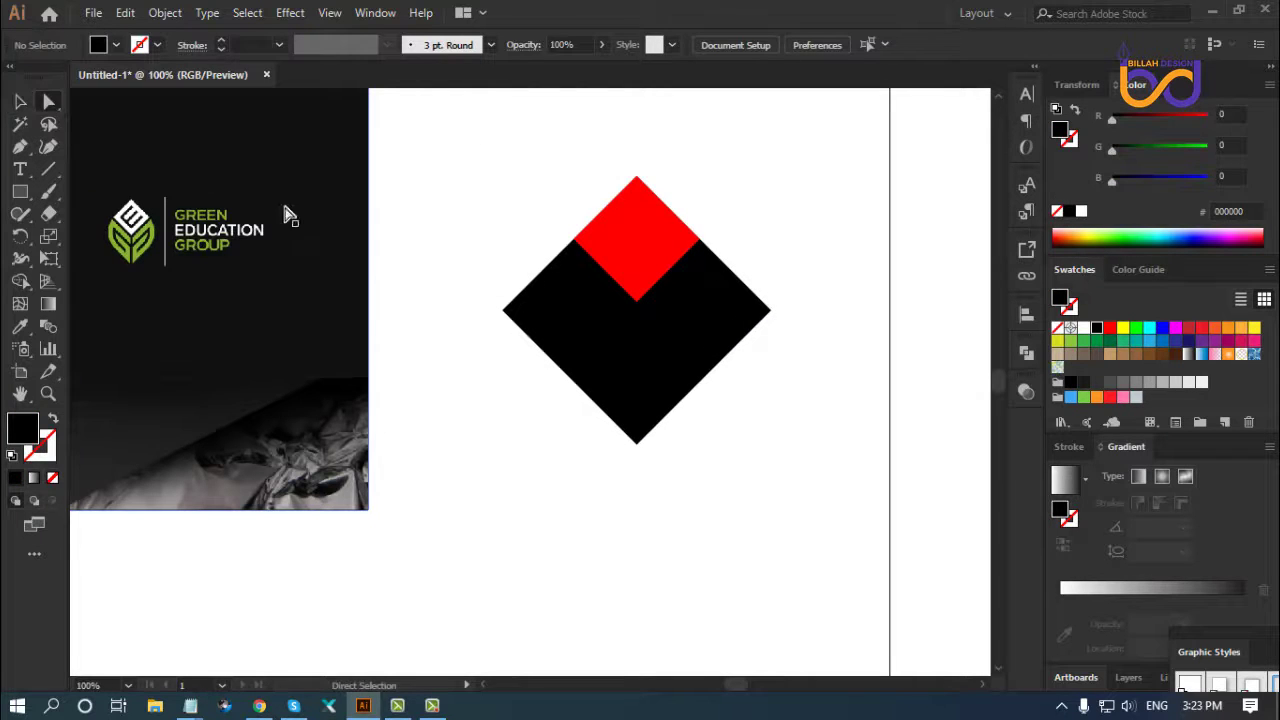
pyautogui.moveTo(484, 288); pyautogui.dragTo(520, 330)
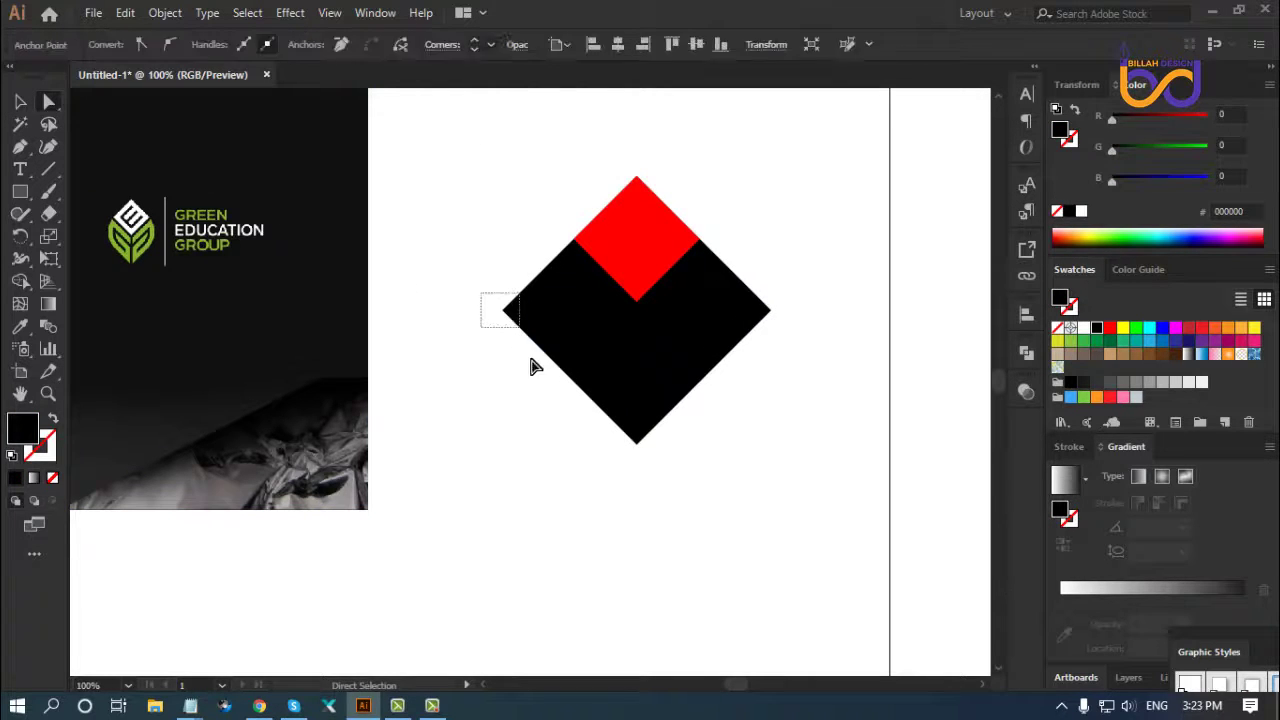
pyautogui.keyDown('shift'); pyautogui.click(770, 310); pyautogui.keyUp('shift')
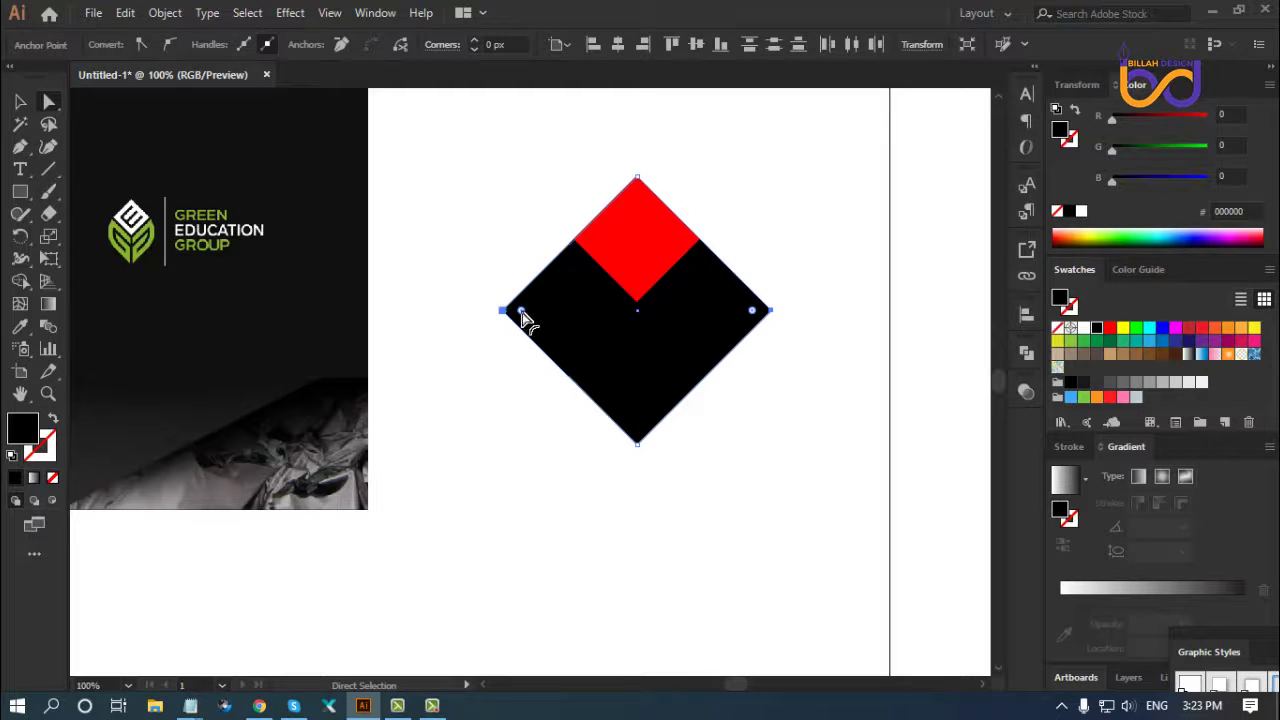
pyautogui.moveTo(521, 312); pyautogui.dragTo(645, 345)
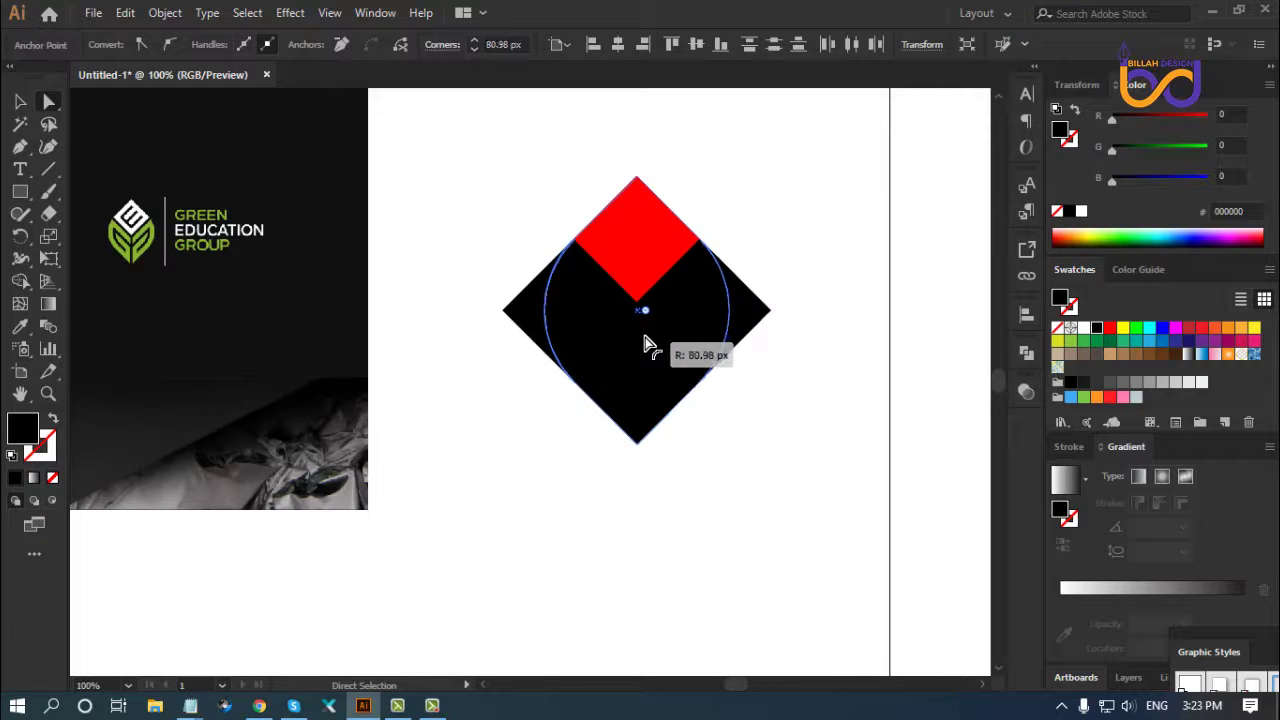
pyautogui.moveTo(645, 345); pyautogui.dragTo(651, 343)
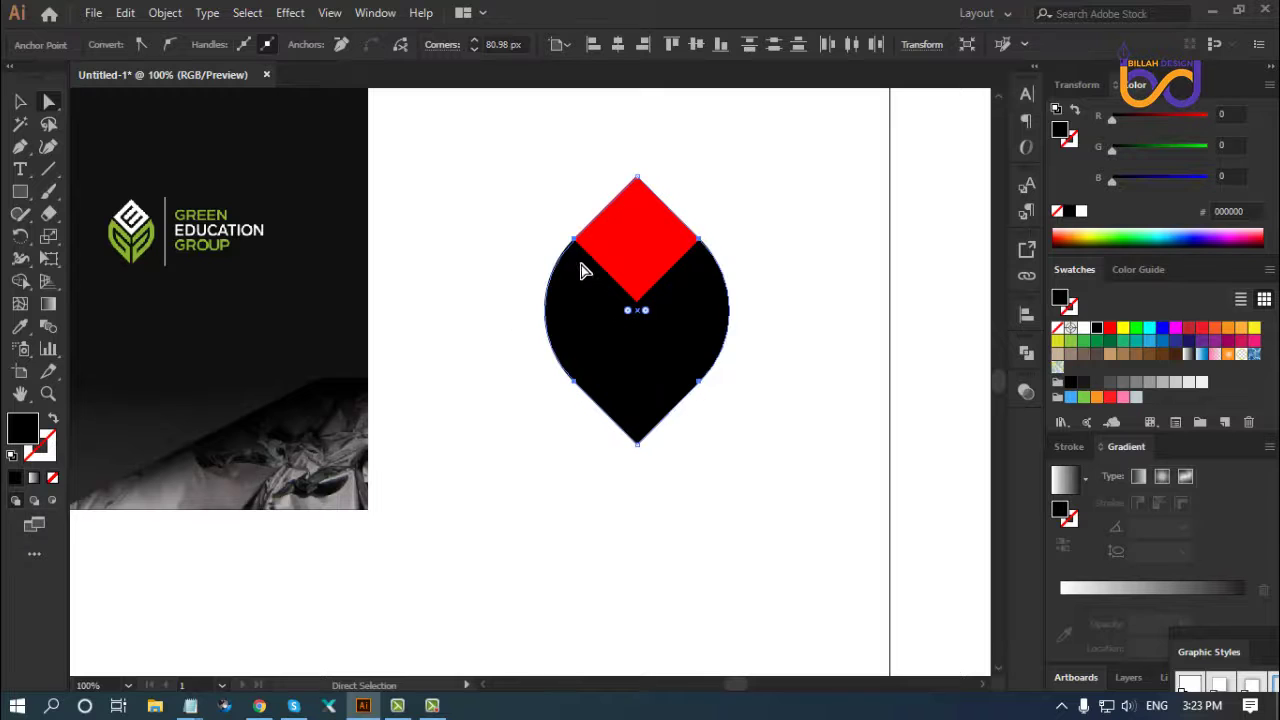
pyautogui.click(813, 462)
# Resize the red diamond and swap its fill to a red outline stroke
pyautogui.moveTo(804, 424); pyautogui.dragTo(808, 432)
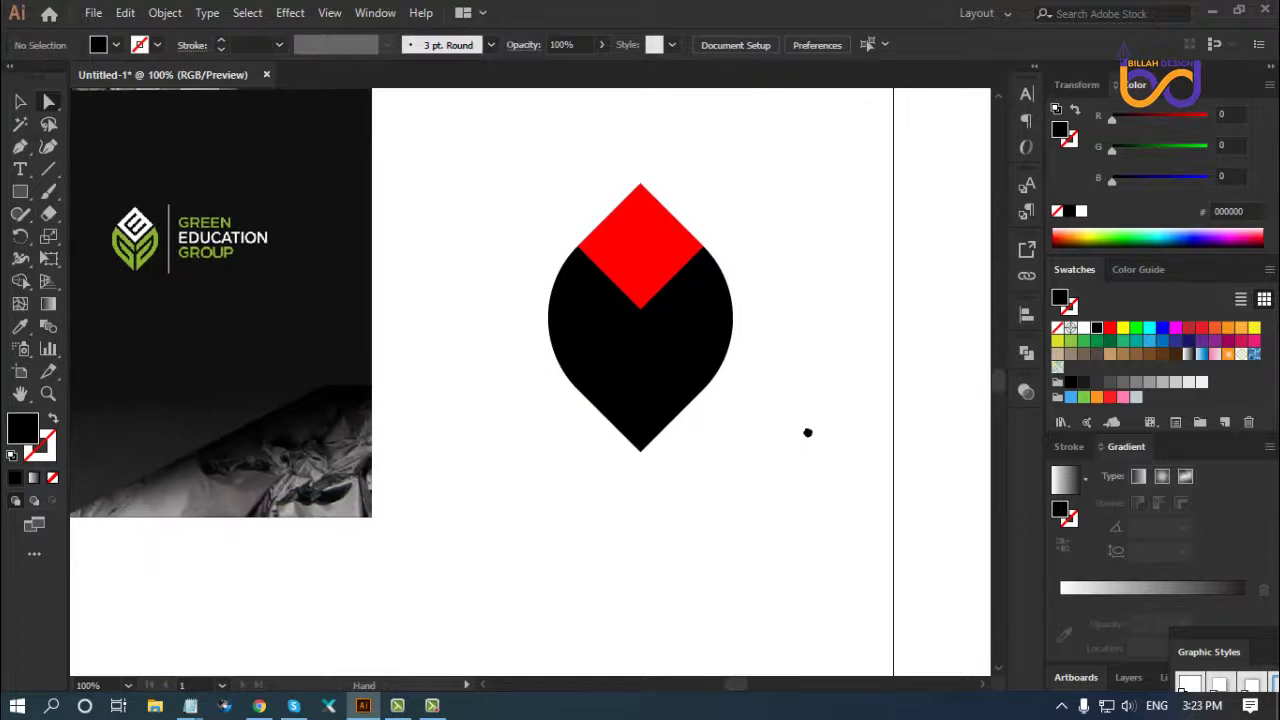
pyautogui.click(20, 103)
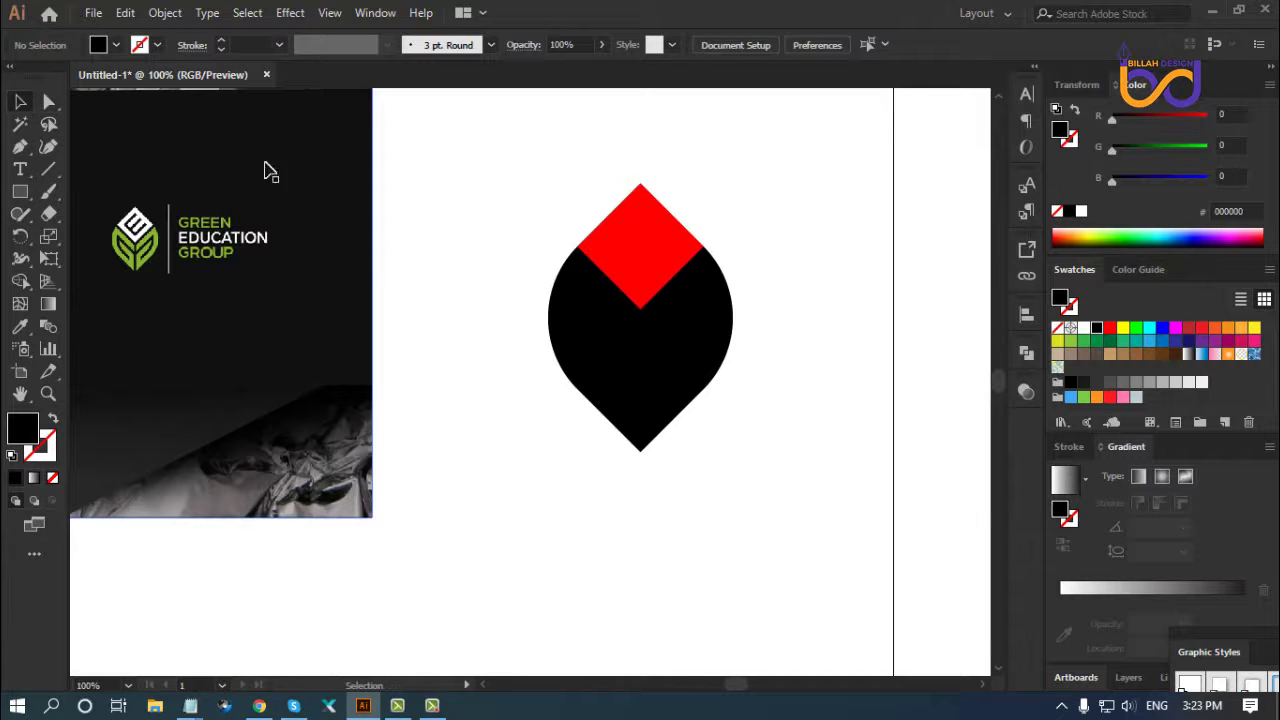
pyautogui.click(659, 229)
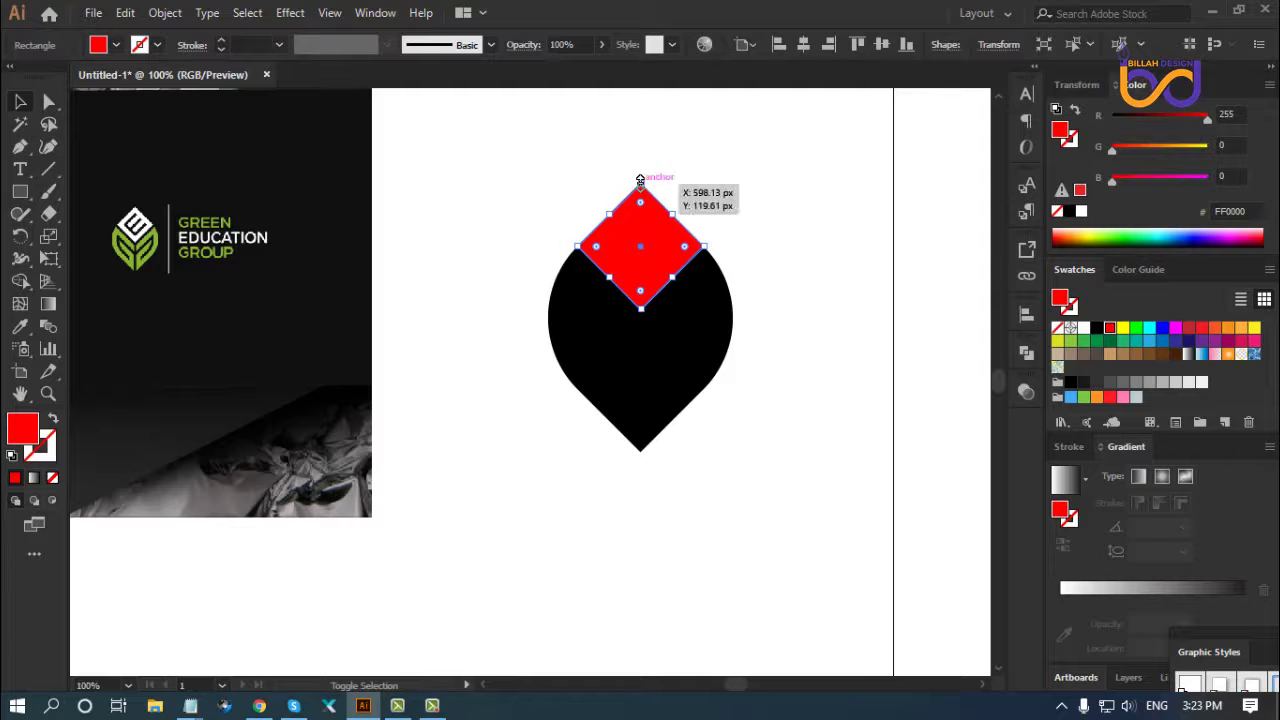
pyautogui.moveTo(641, 186); pyautogui.dragTo(640, 176)
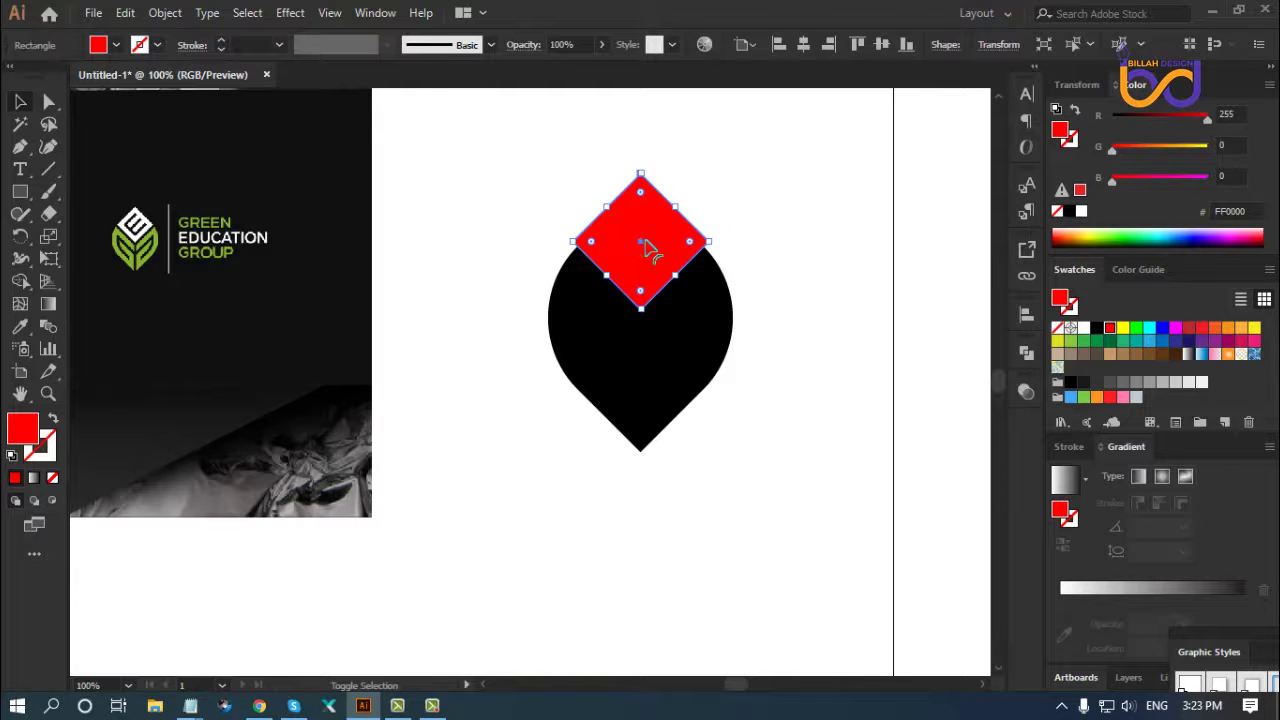
pyautogui.click(53, 424)
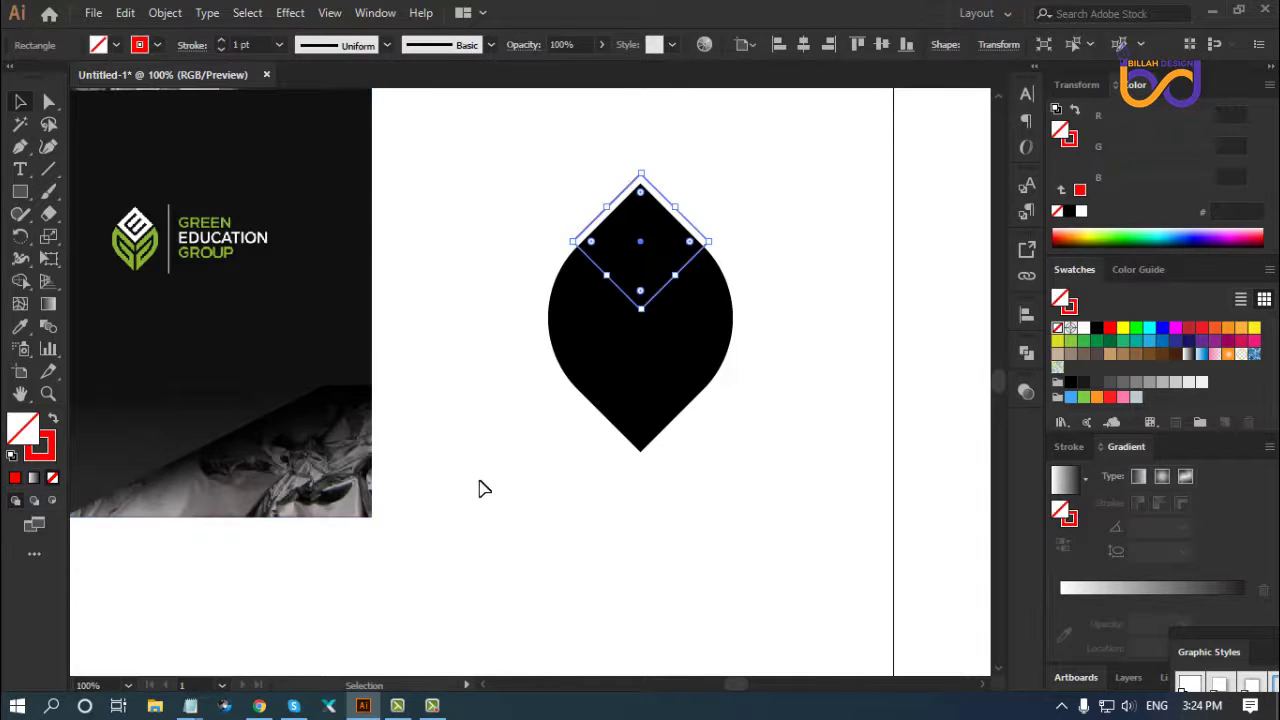
pyautogui.click(480, 486)
# Draw a Pen-tool stem line down from the diamond's bottom point
pyautogui.click(21, 147)
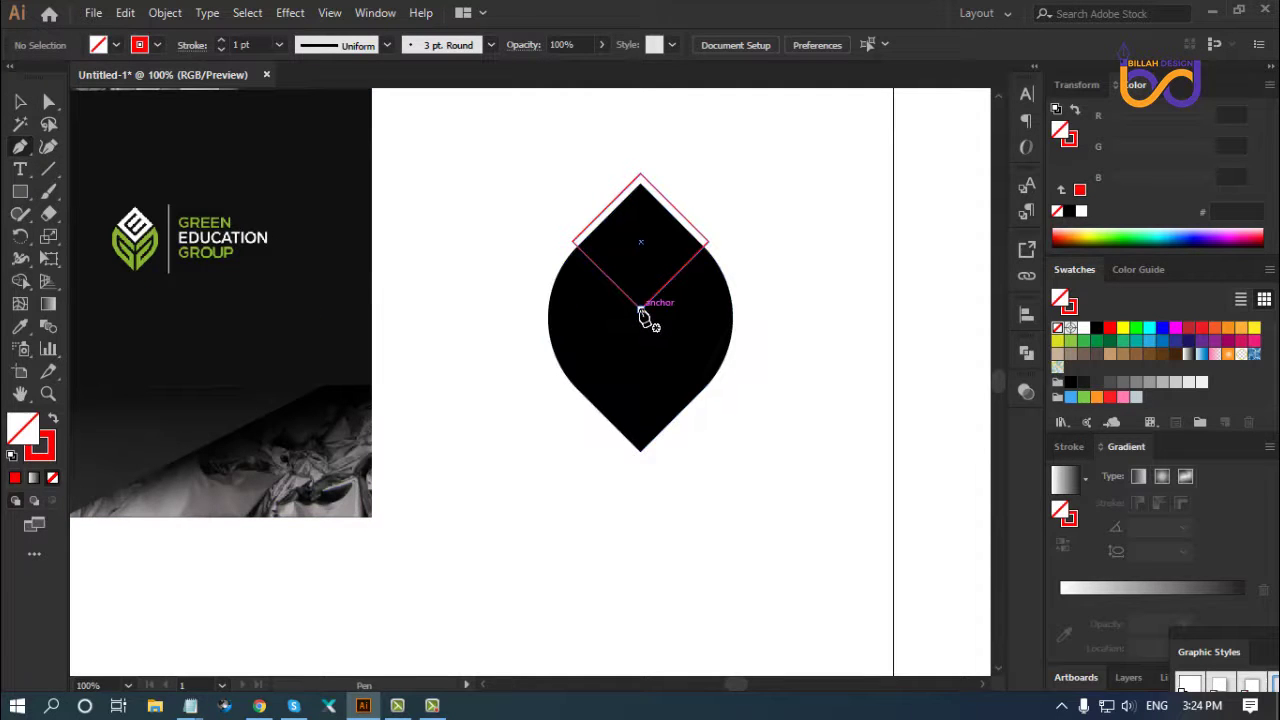
pyautogui.moveTo(640, 308)
pyautogui.mouseDown()
pyautogui.moveTo(645, 488)
pyautogui.moveTo(488, 421)
pyautogui.moveTo(80, 120)
pyautogui.mouseUp()
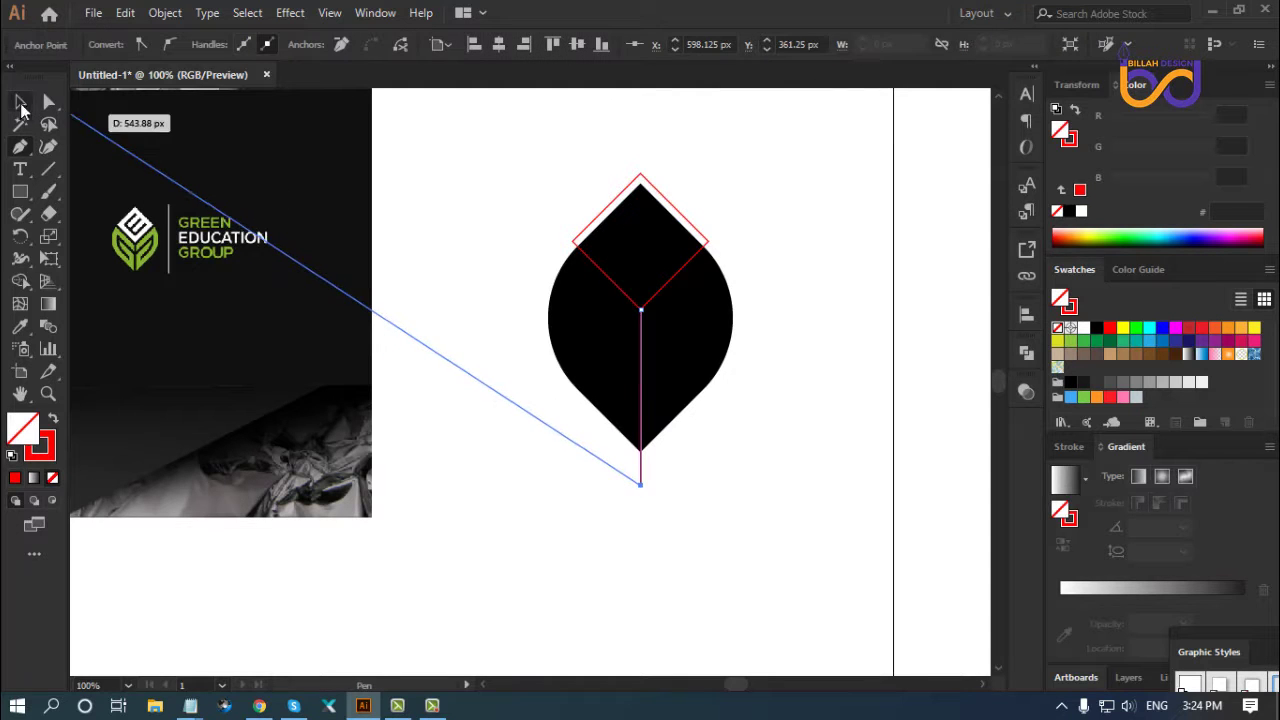
pyautogui.press('v')
pyautogui.click(762, 527)
pyautogui.moveTo(790, 438); pyautogui.dragTo(800, 477)
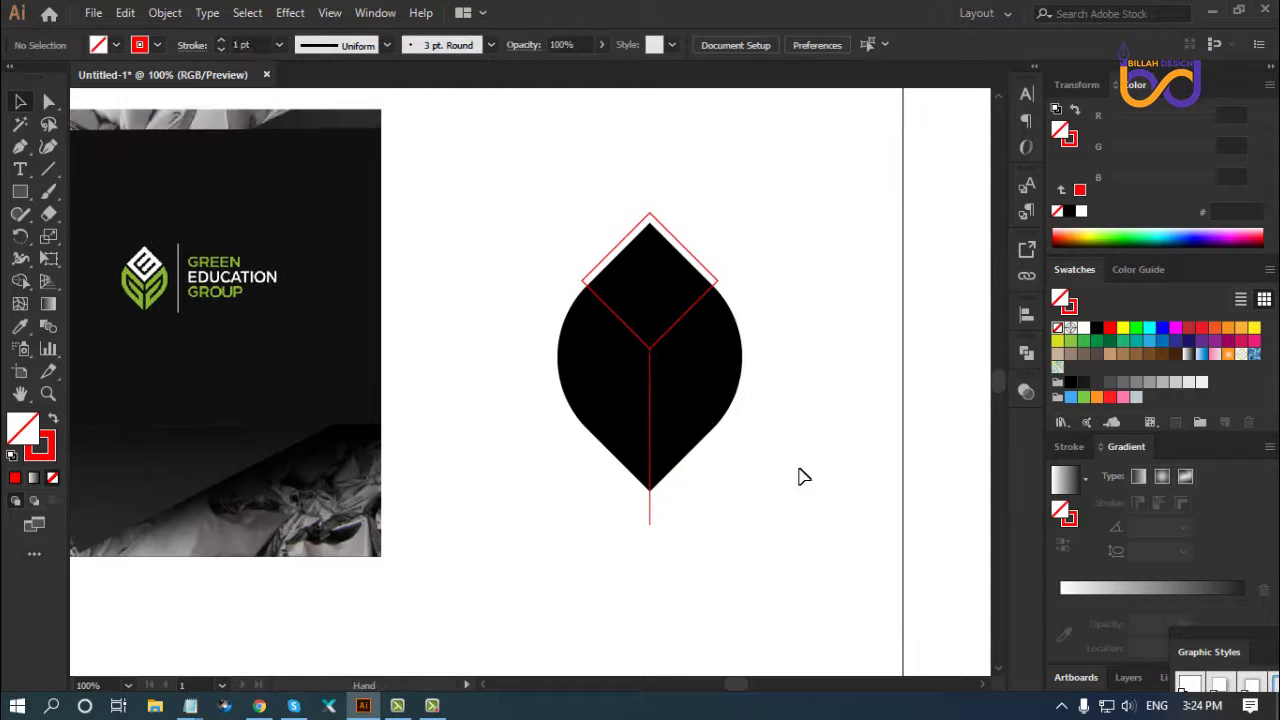
# Delete the outline's top anchor so the red path forms a Y, then select it
pyautogui.press('a')
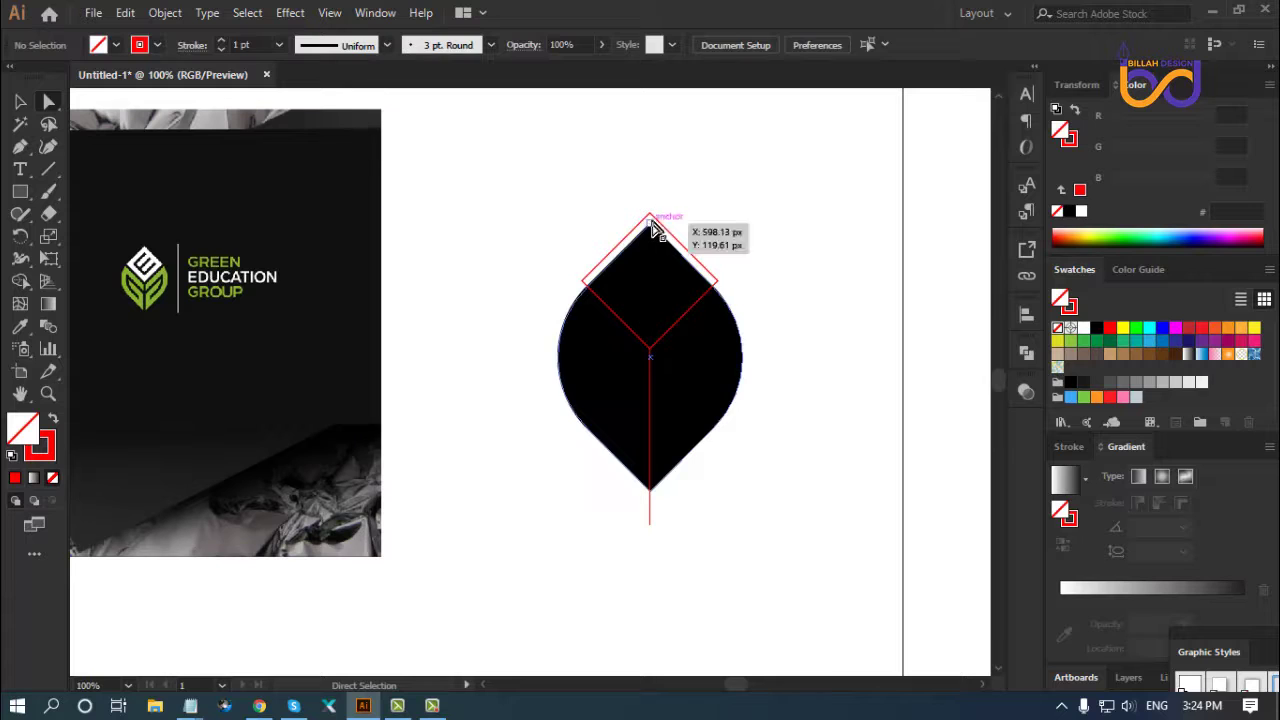
pyautogui.click(651, 213)
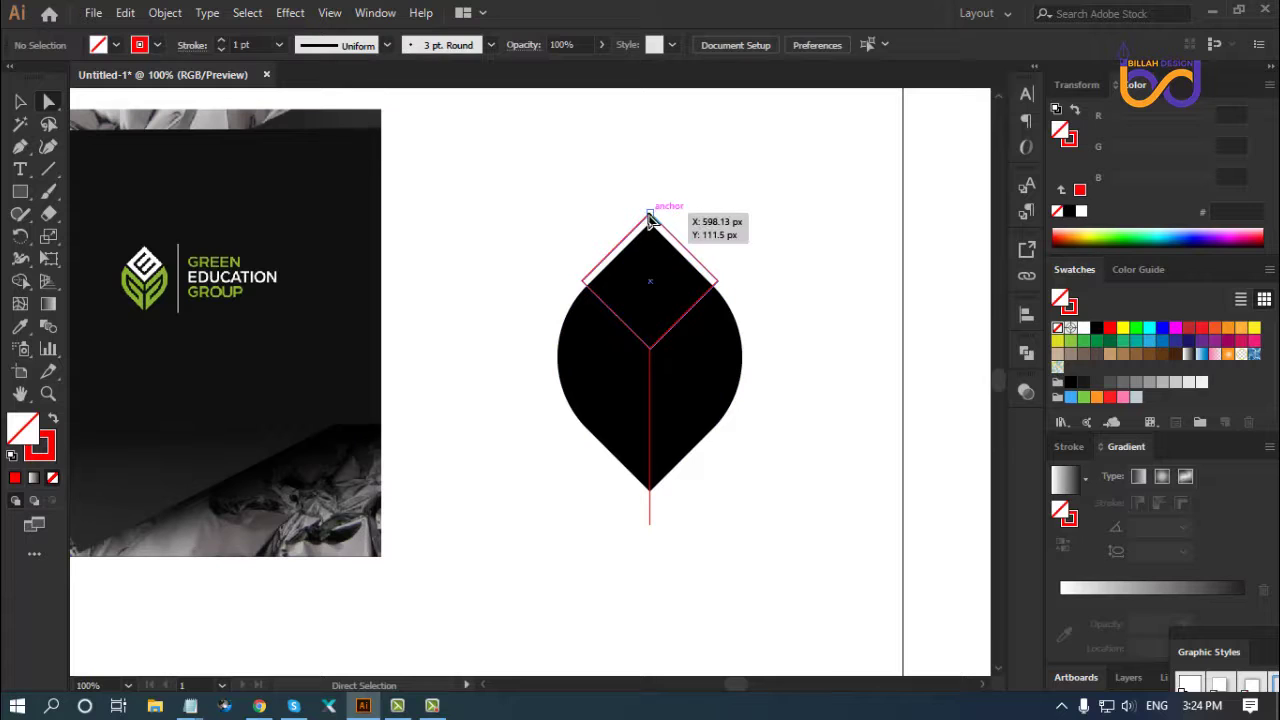
pyautogui.click(755, 221)
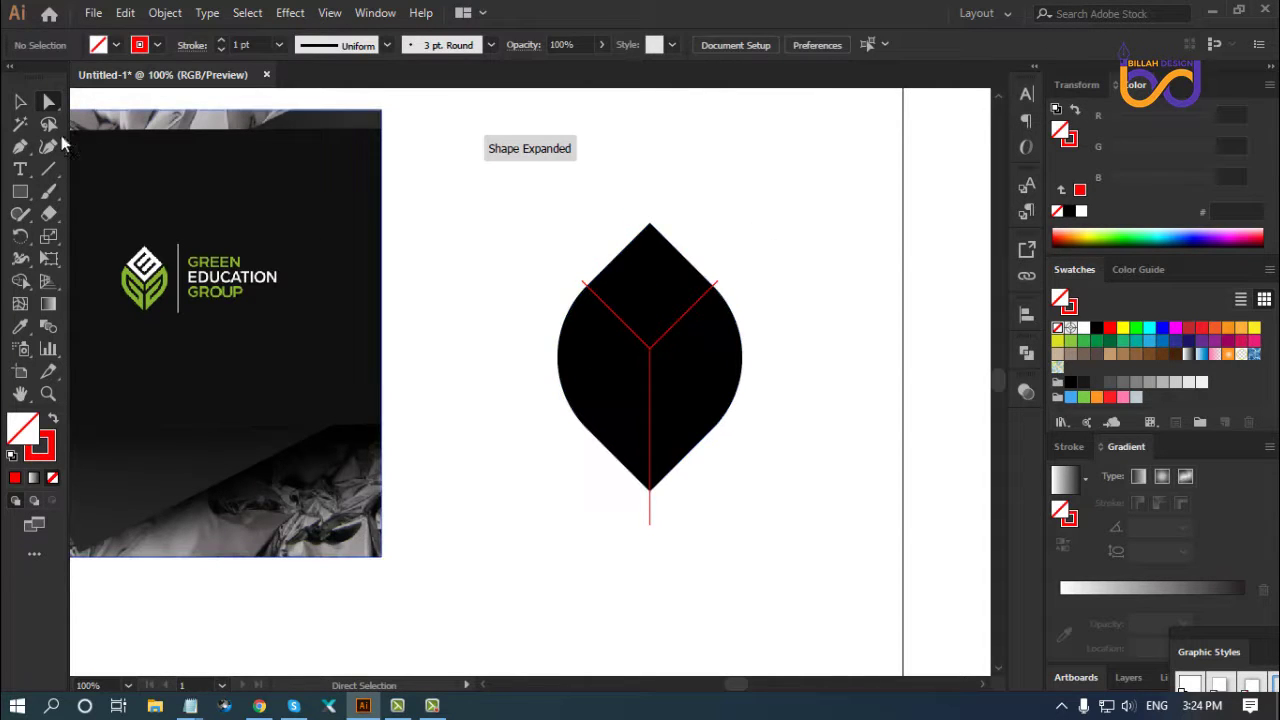
pyautogui.click(20, 101)
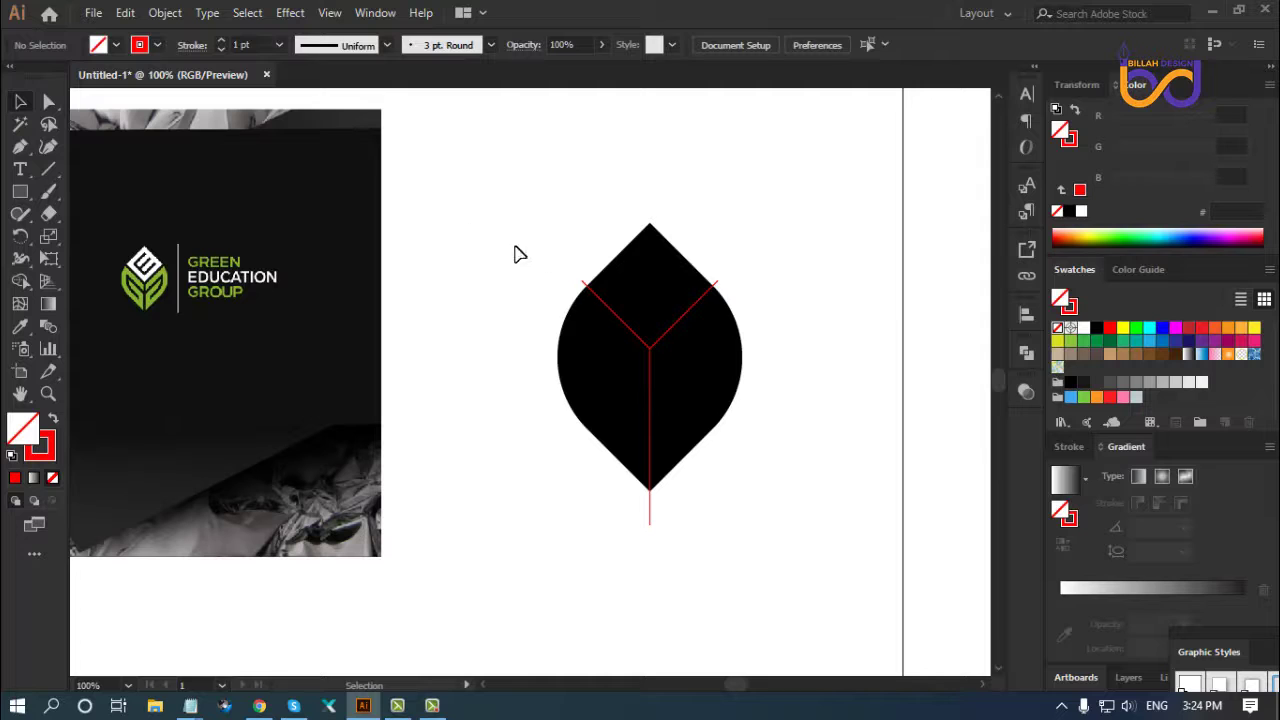
pyautogui.click(718, 280)
pyautogui.click(651, 522)
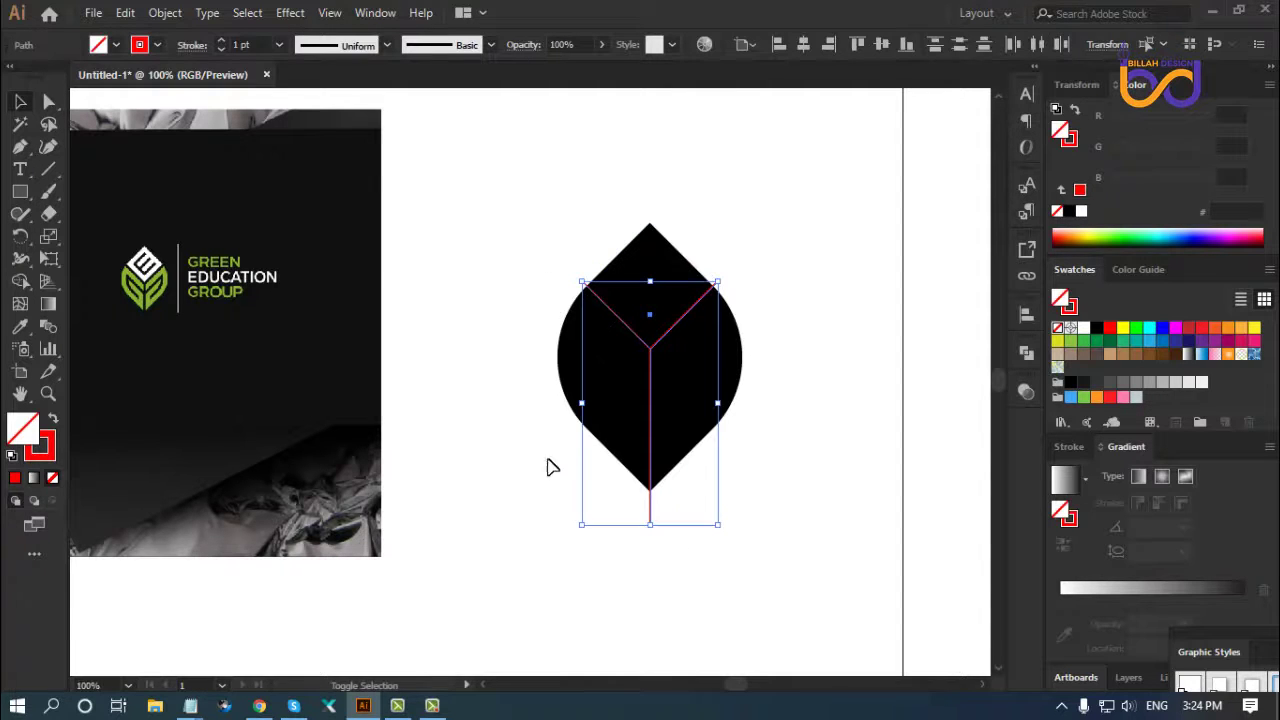
# Set the Y's stroke weight to 8 pt and nudge it into position with arrow keys
pyautogui.scroll(2, 241, 45)
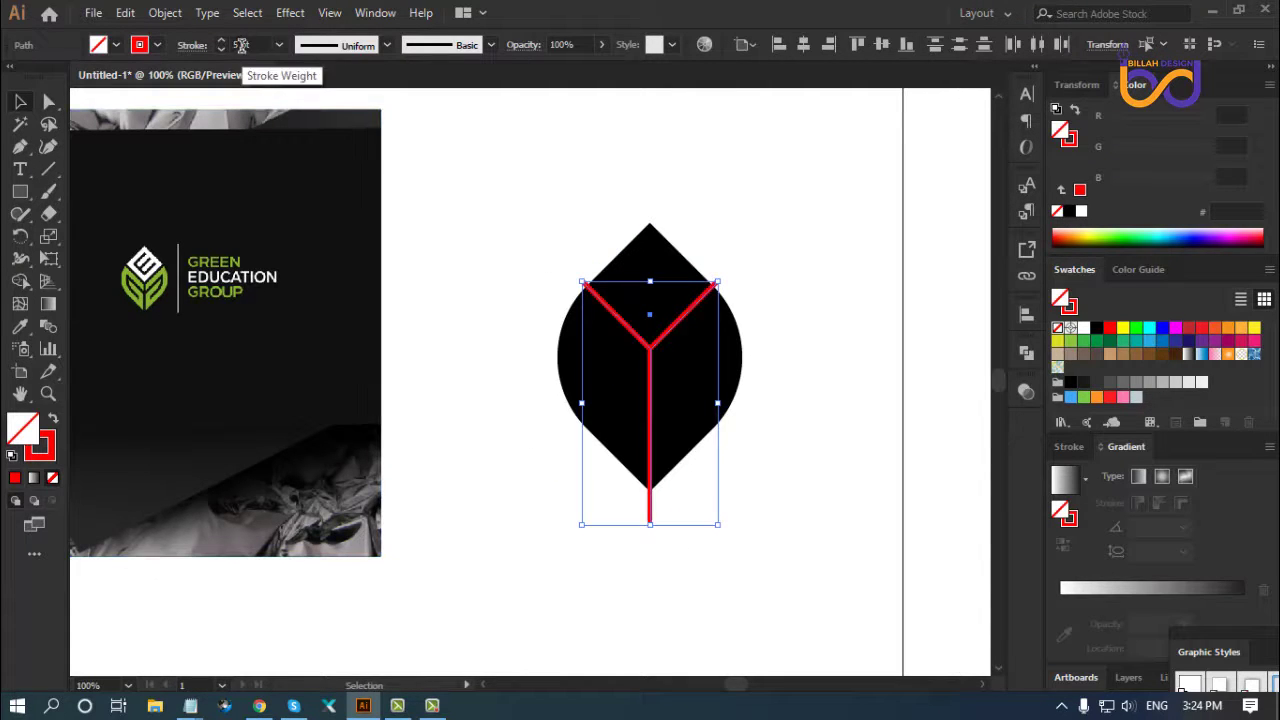
pyautogui.scroll(3, 241, 45)
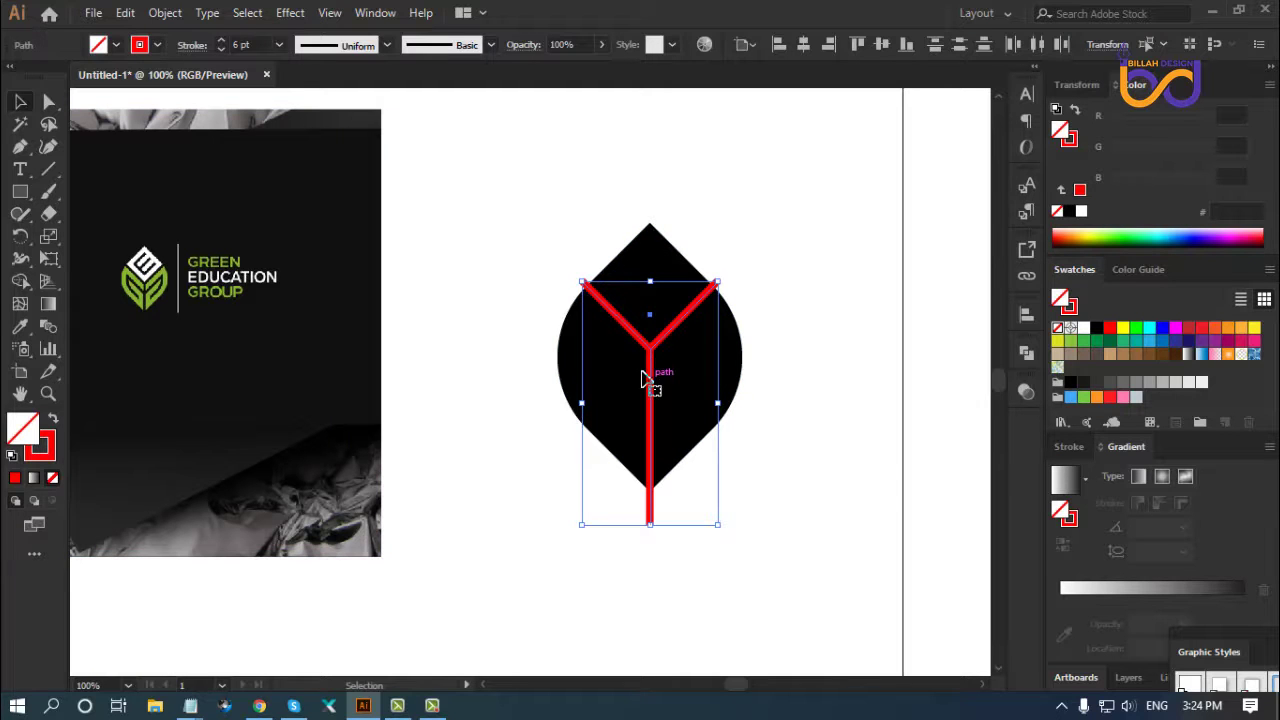
pyautogui.scroll(2, 256, 44)
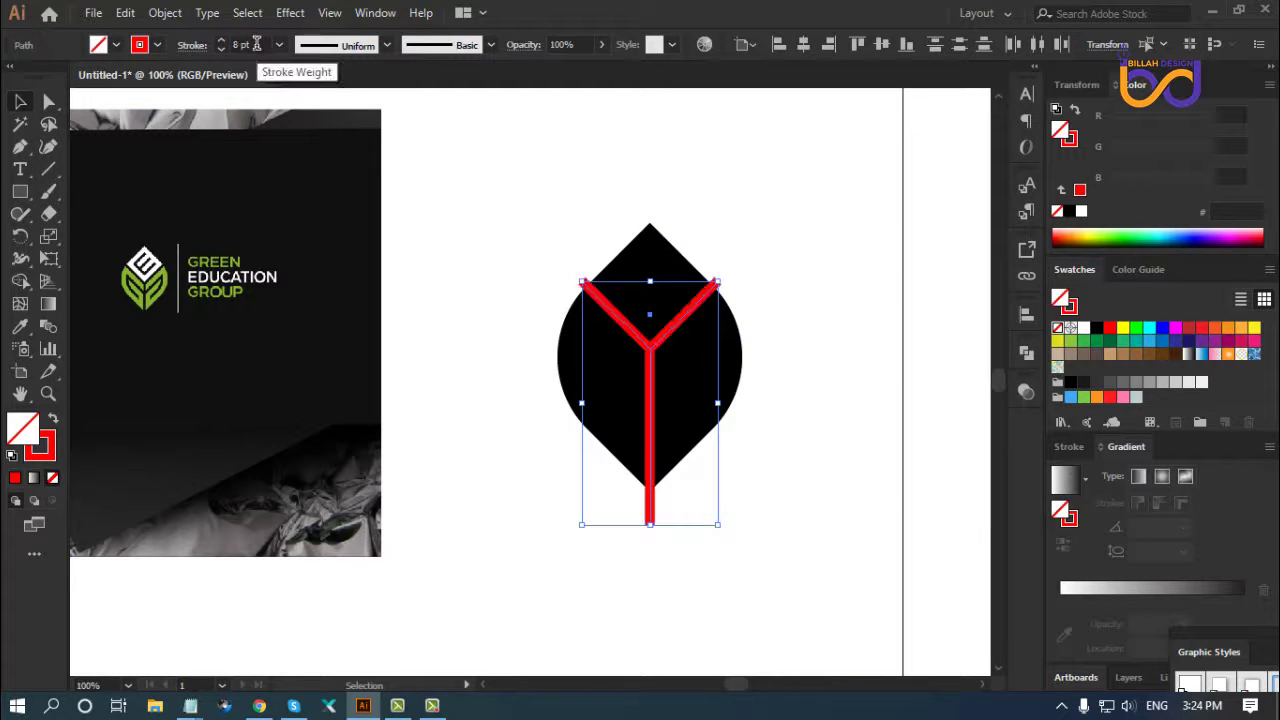
pyautogui.scroll(-1, 256, 44)
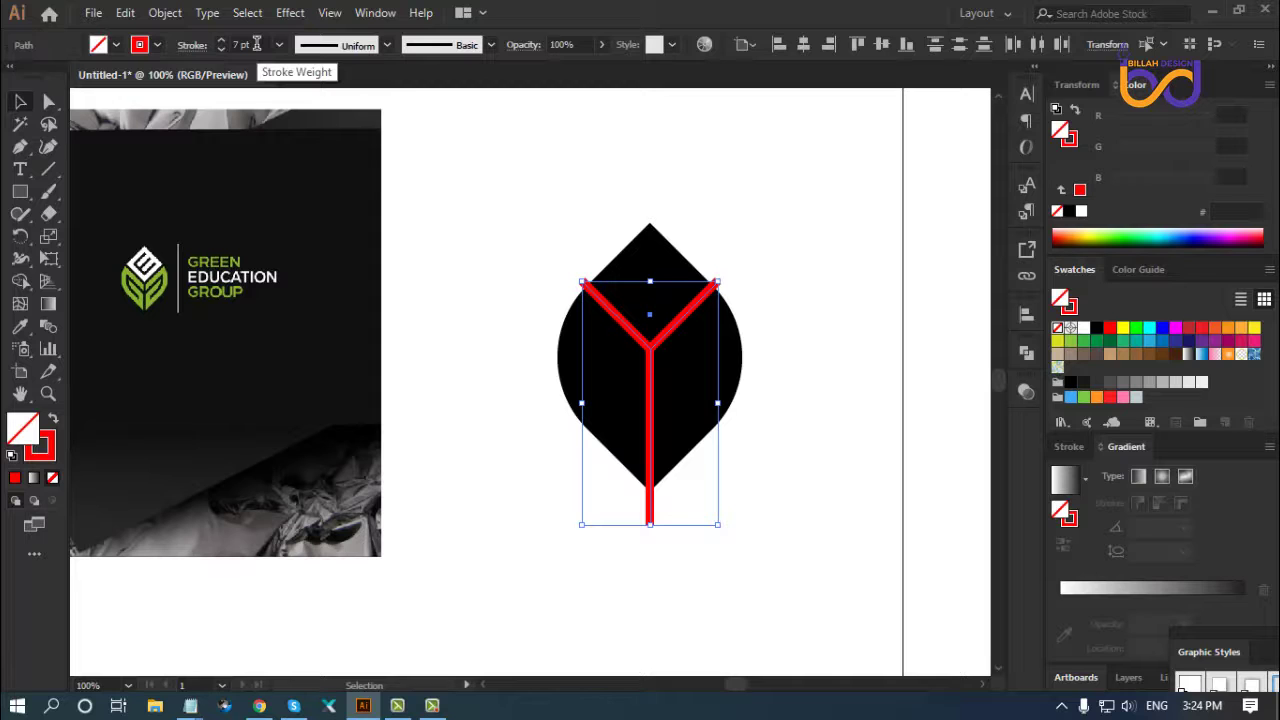
pyautogui.scroll(1, 256, 44)
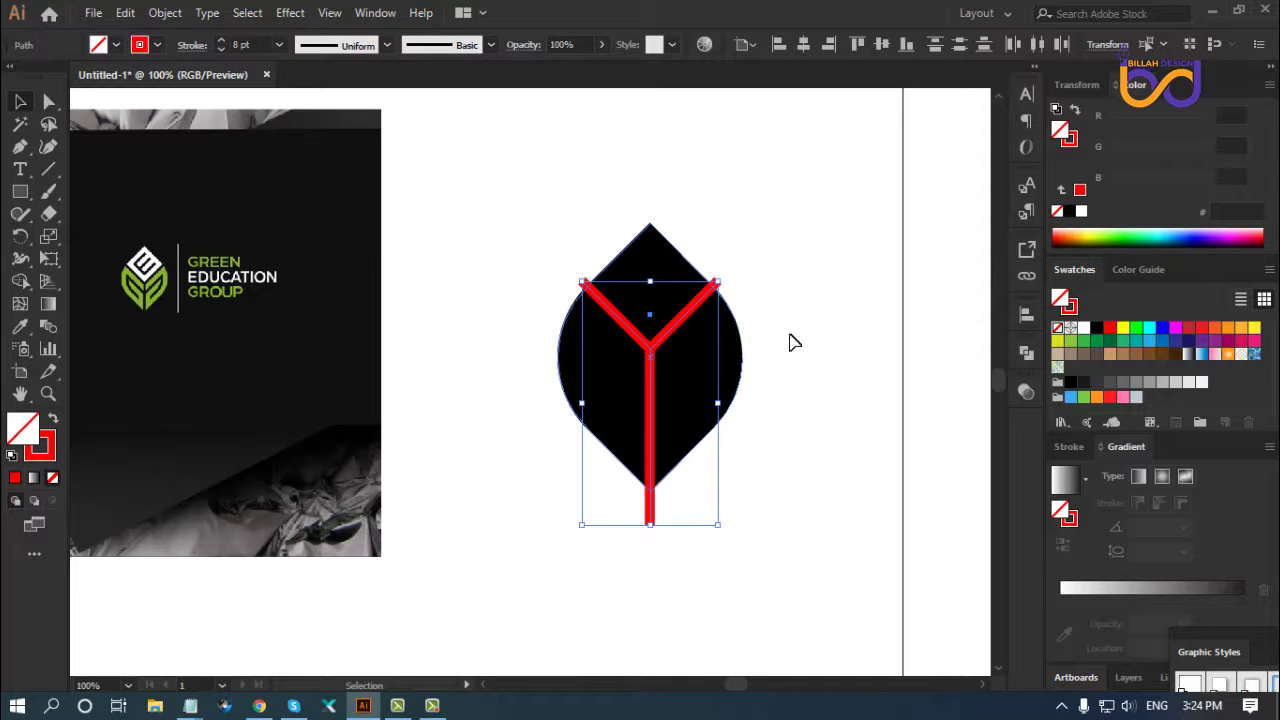
pyautogui.press('Down')
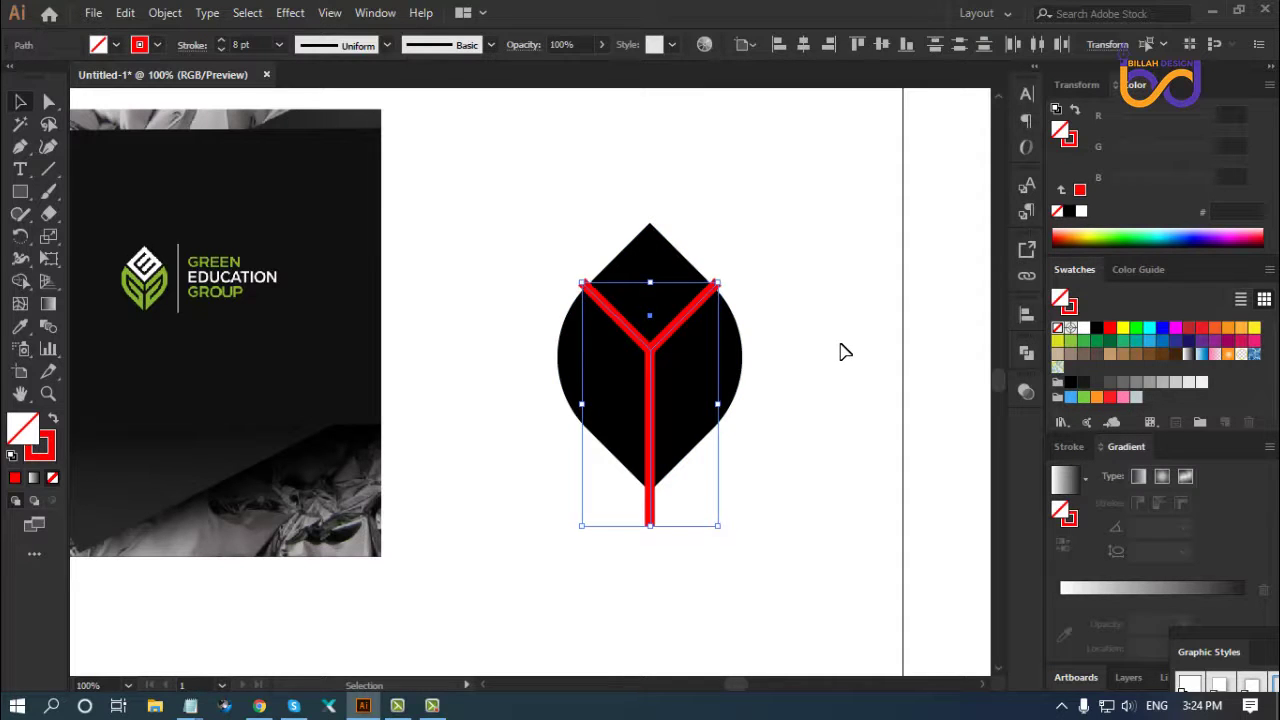
pyautogui.press('Down')
pyautogui.press('Down')
pyautogui.press('Down')
pyautogui.press('Down')
pyautogui.press('Down')
pyautogui.press('Down')
pyautogui.press('Down')
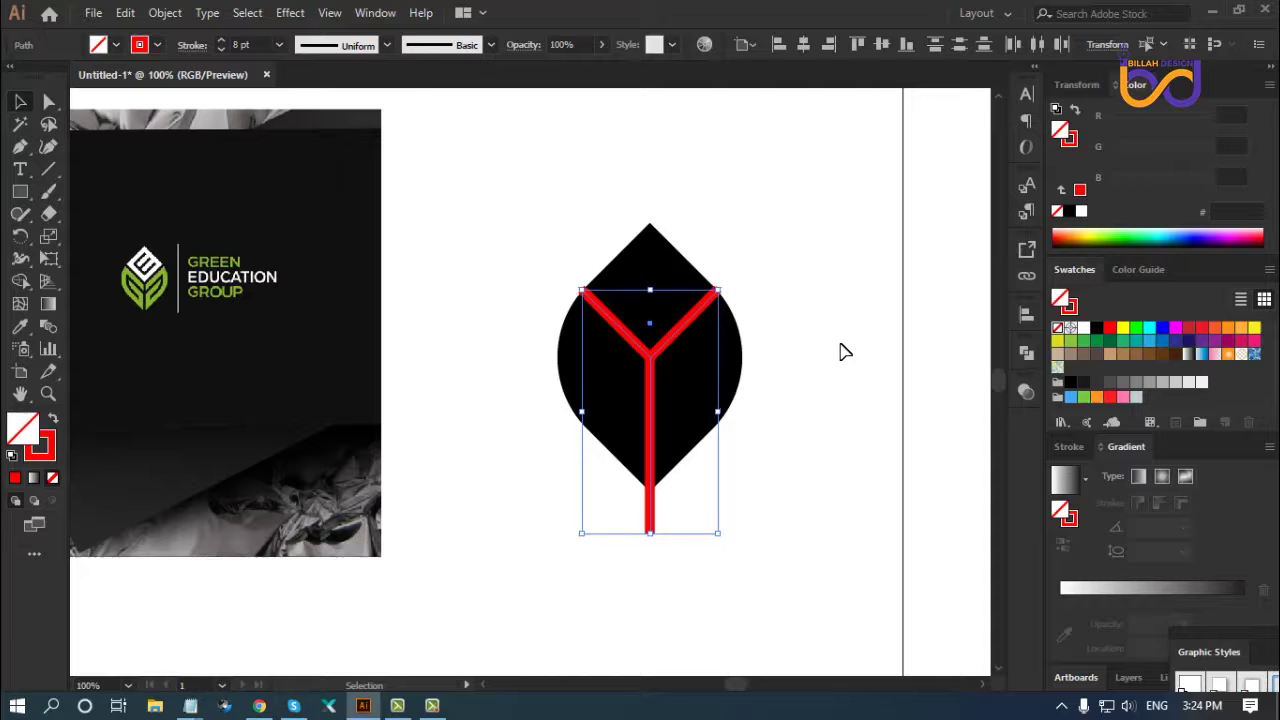
pyautogui.press('Down')
pyautogui.press('Down')
pyautogui.press('Down')
pyautogui.press('Down')
pyautogui.press('Down')
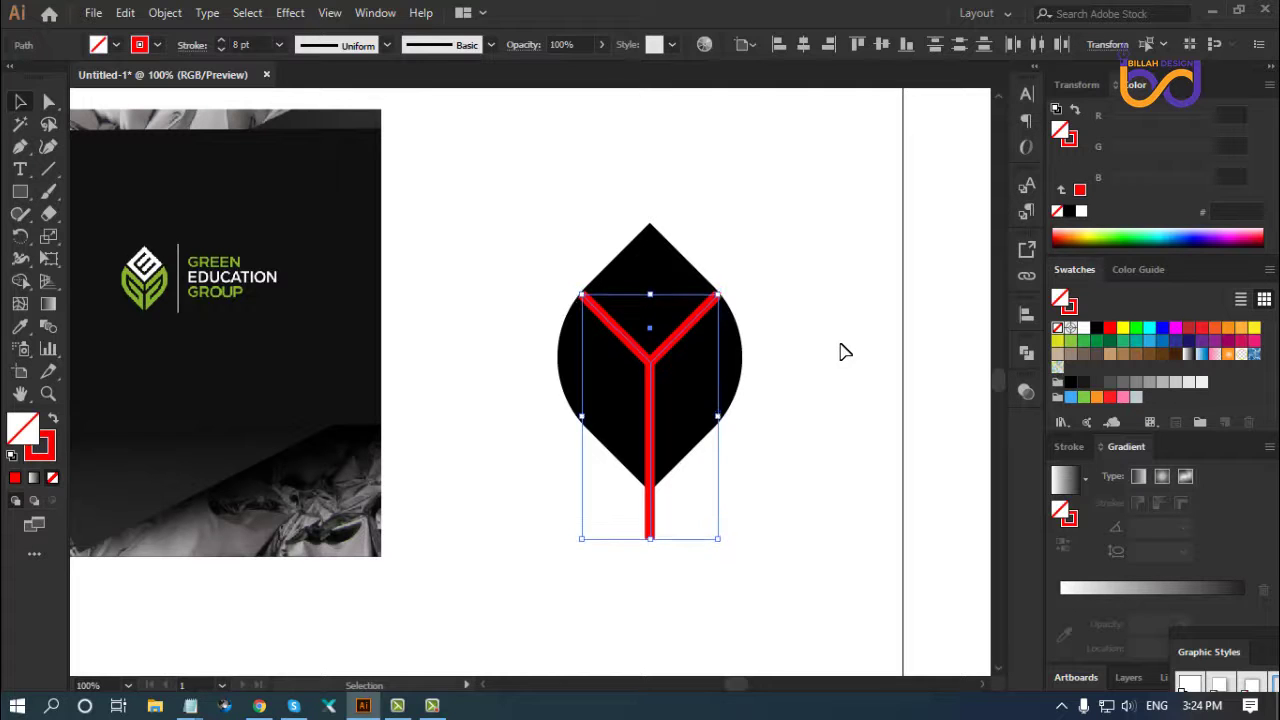
pyautogui.press('Up')
pyautogui.press('Up')
pyautogui.press('Up')
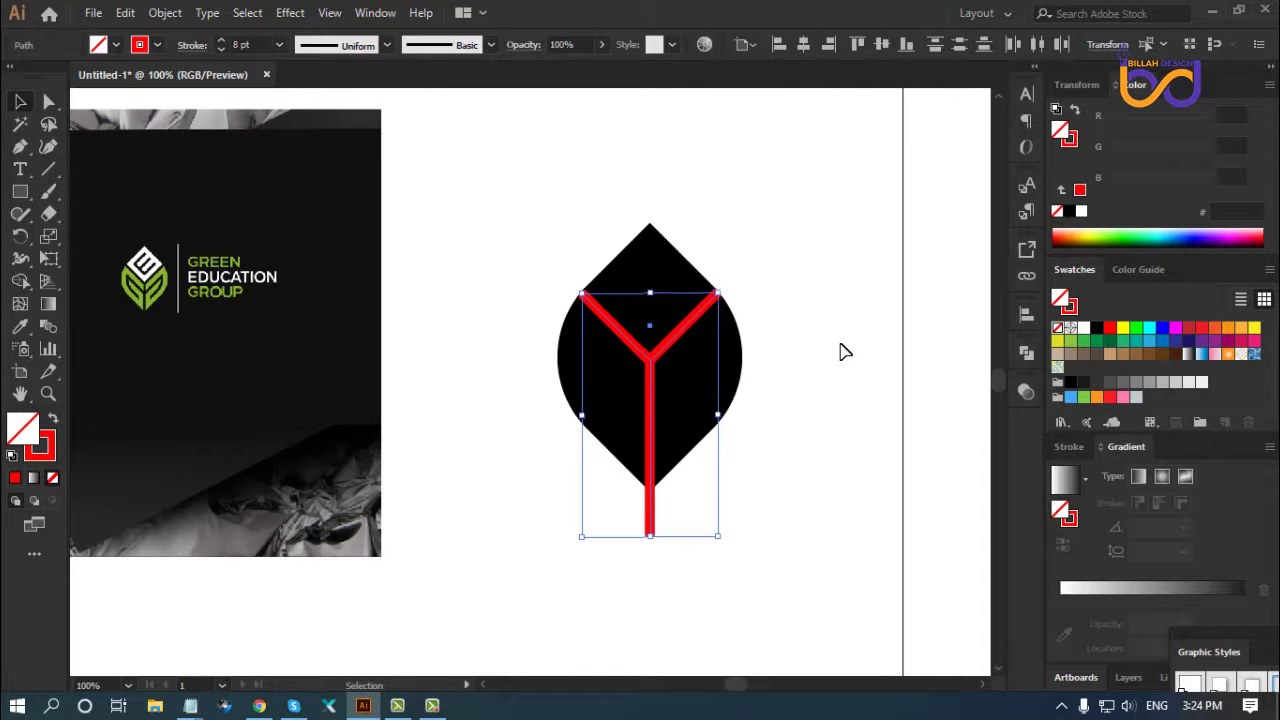
pyautogui.press('Up')
pyautogui.press('Up')
pyautogui.press('Up')
pyautogui.press('Up')
pyautogui.press('Up')
pyautogui.press('Up')
pyautogui.press('Up')
pyautogui.press('Up')
pyautogui.press('Up')
pyautogui.press('Up')
pyautogui.press('Up')
pyautogui.press('Up')
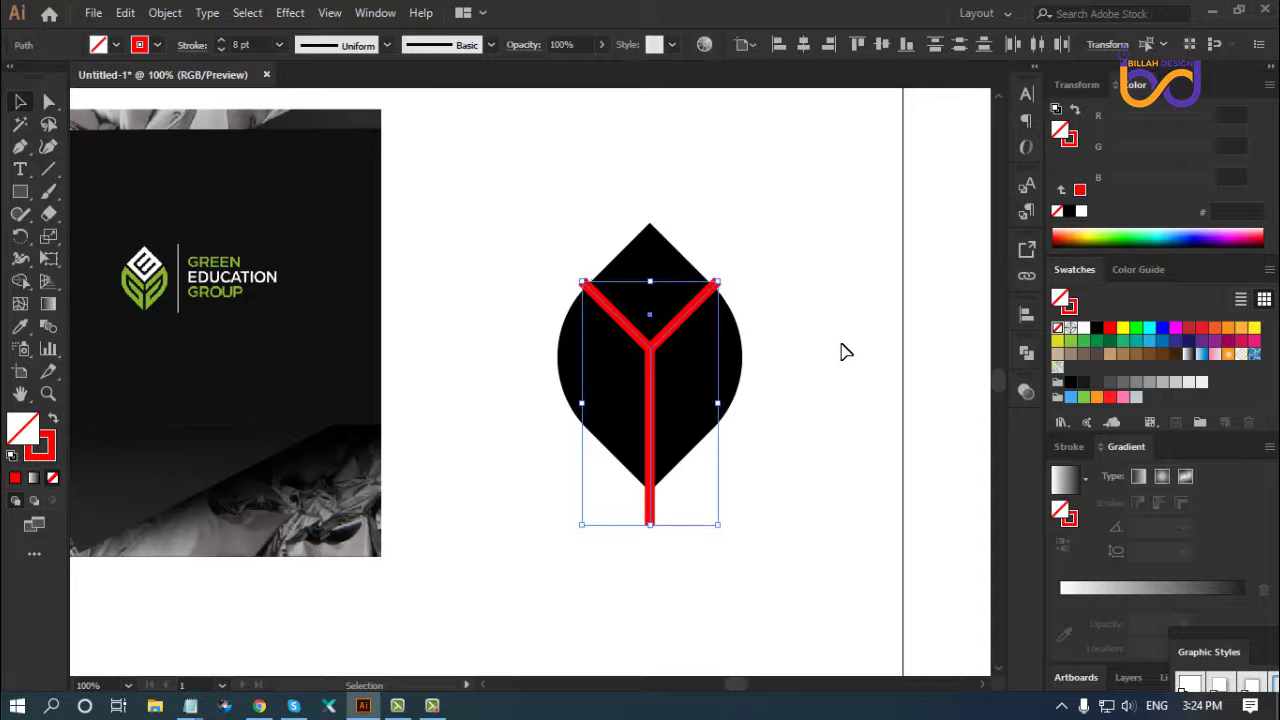
# Enlarge the Y's V arms so they reach past the leaf edges
pyautogui.click(817, 417)
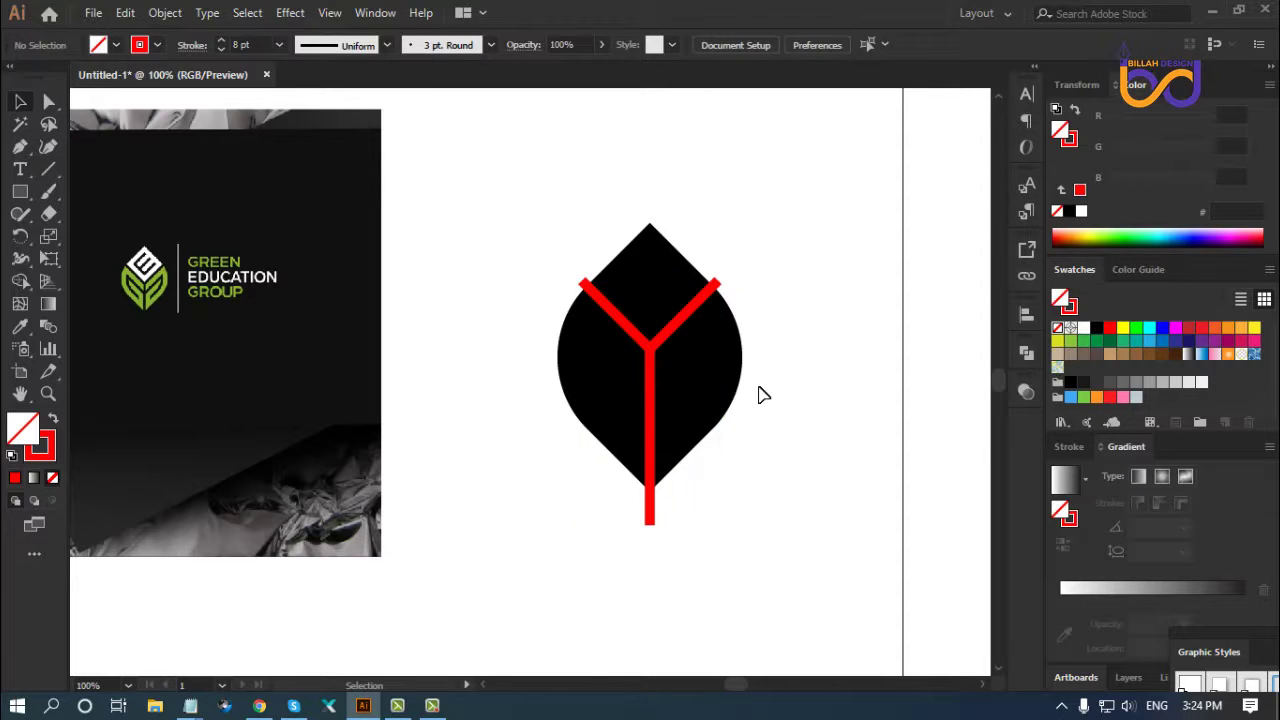
pyautogui.click(670, 333)
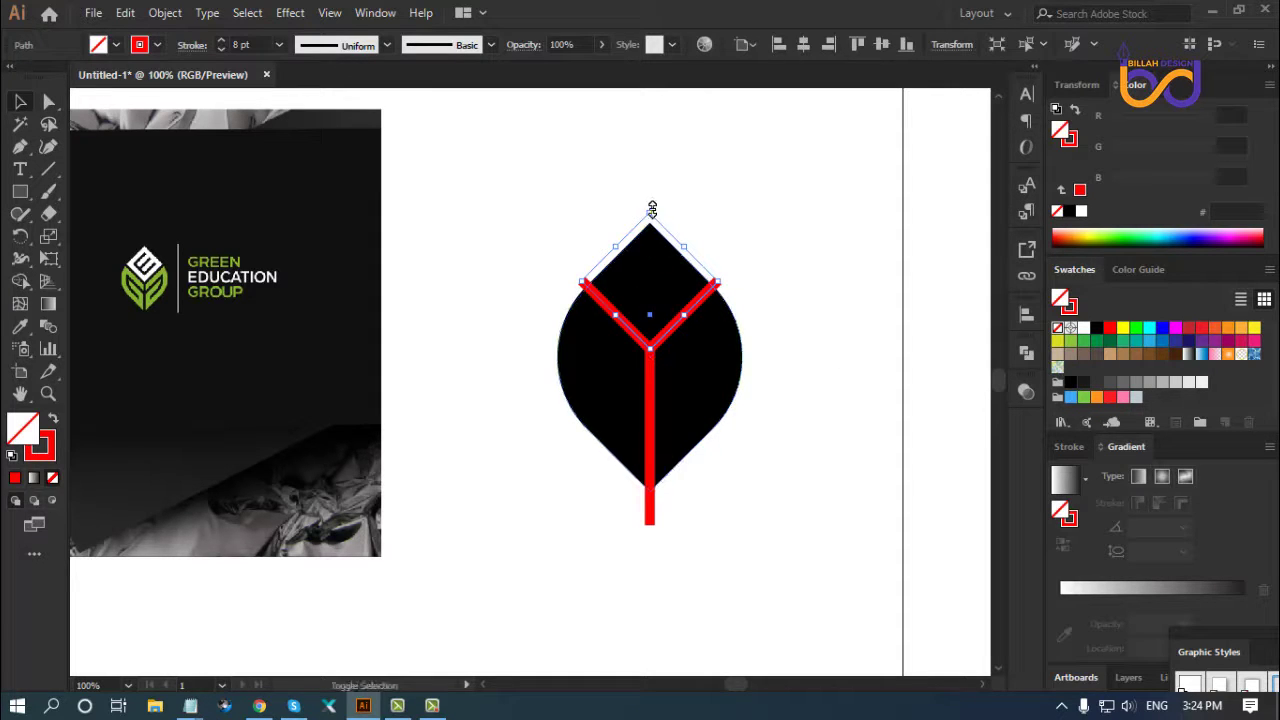
pyautogui.moveTo(650, 212); pyautogui.dragTo(649, 177)
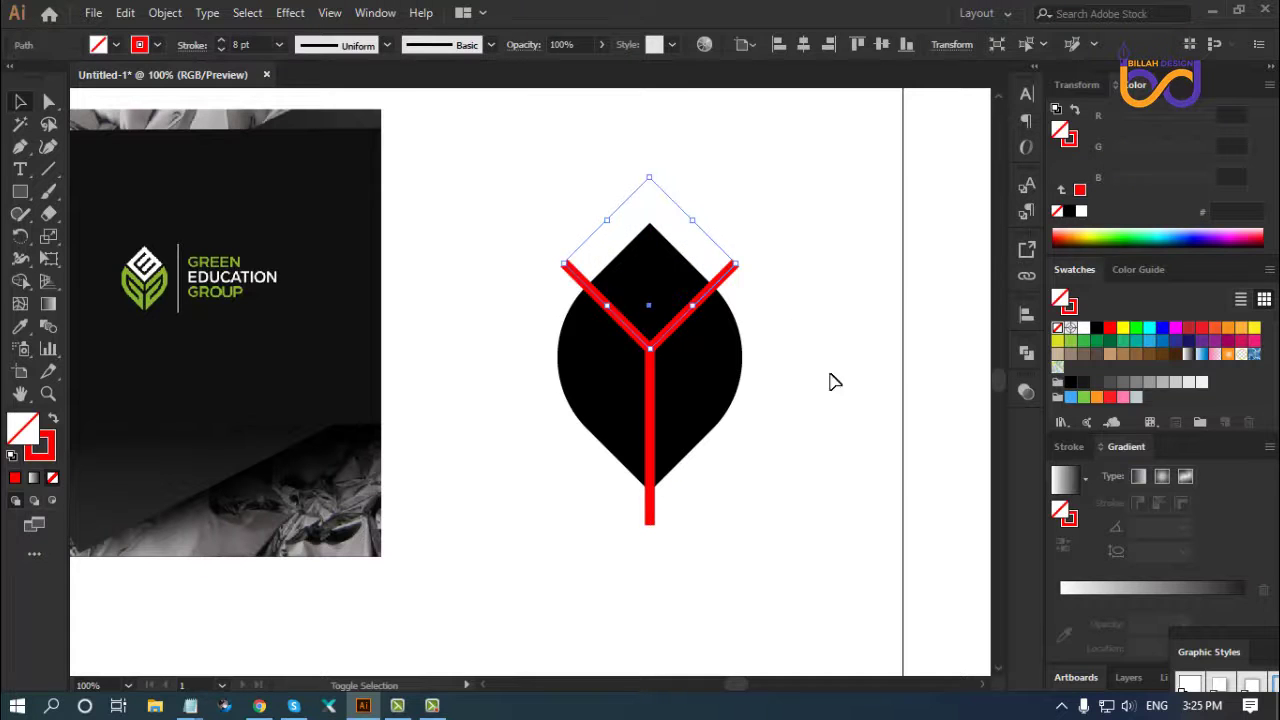
# Select the whole Y and nudge it slightly lower with the arrow keys
pyautogui.click(650, 408)
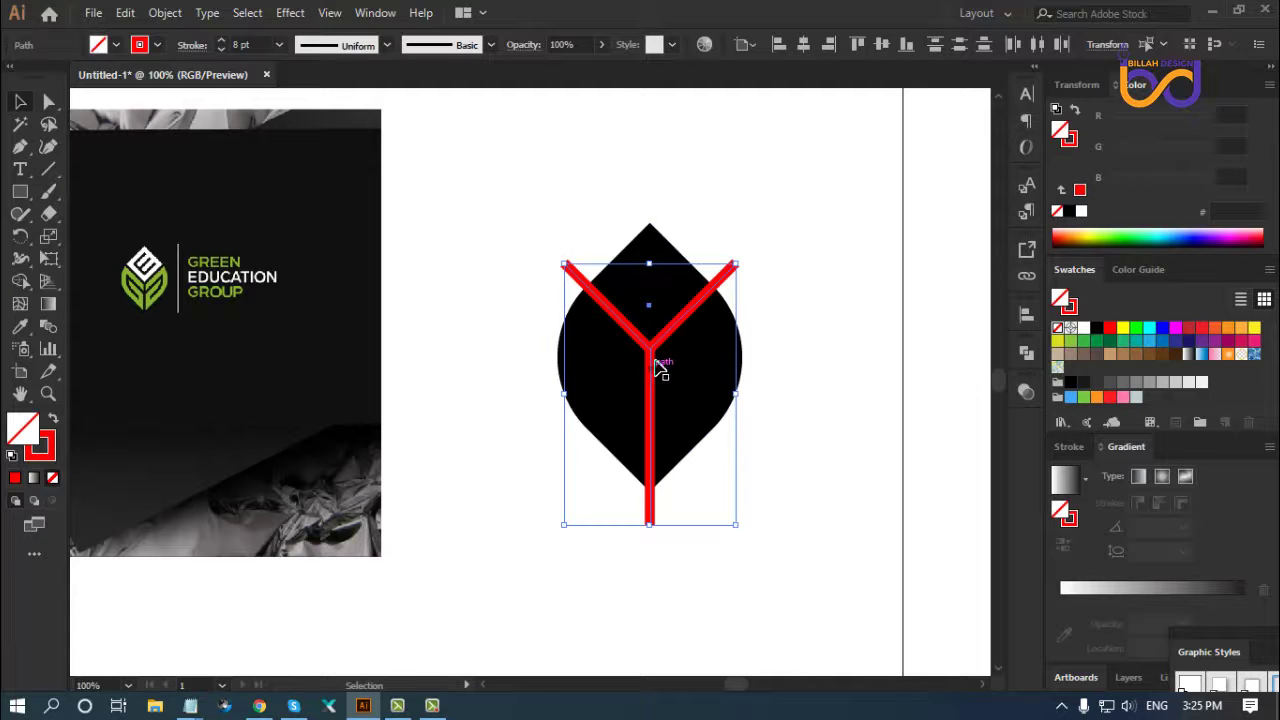
pyautogui.click(698, 326)
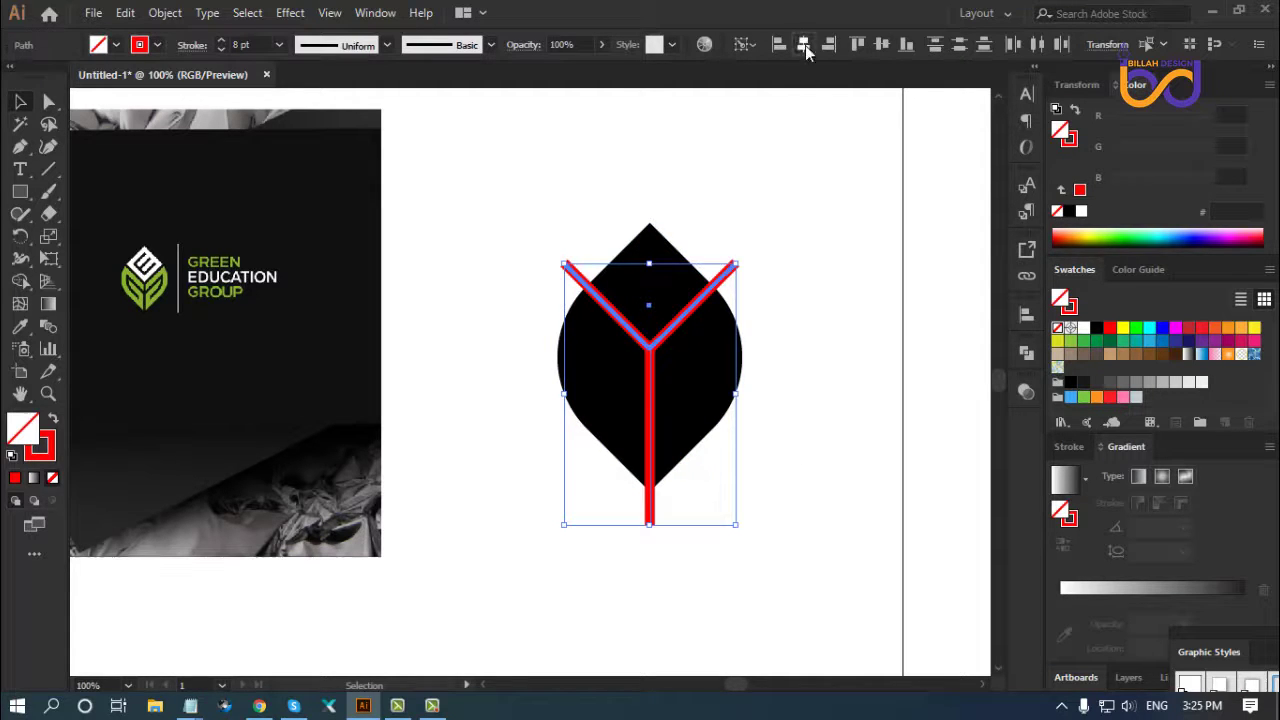
pyautogui.click(838, 347)
pyautogui.click(651, 392)
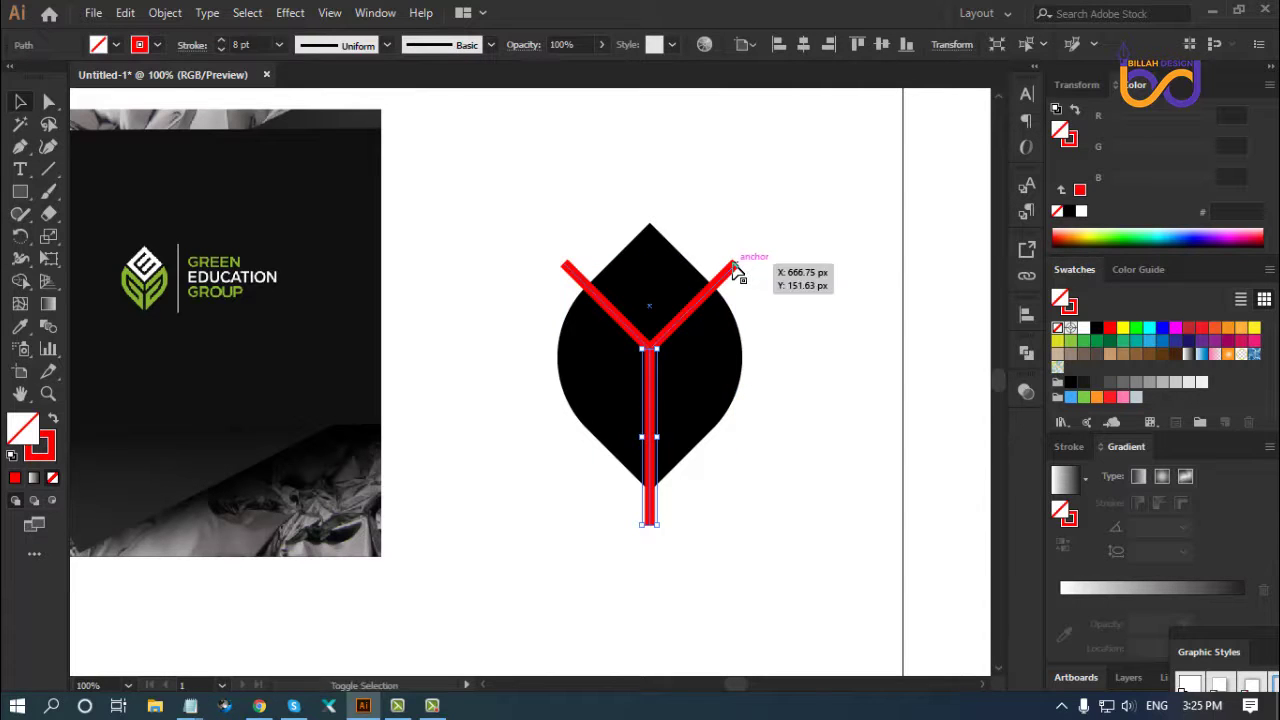
pyautogui.keyDown('shift'); pyautogui.click(733, 270); pyautogui.keyUp('shift')
pyautogui.press('Down')
pyautogui.press('Down')
pyautogui.press('Down')
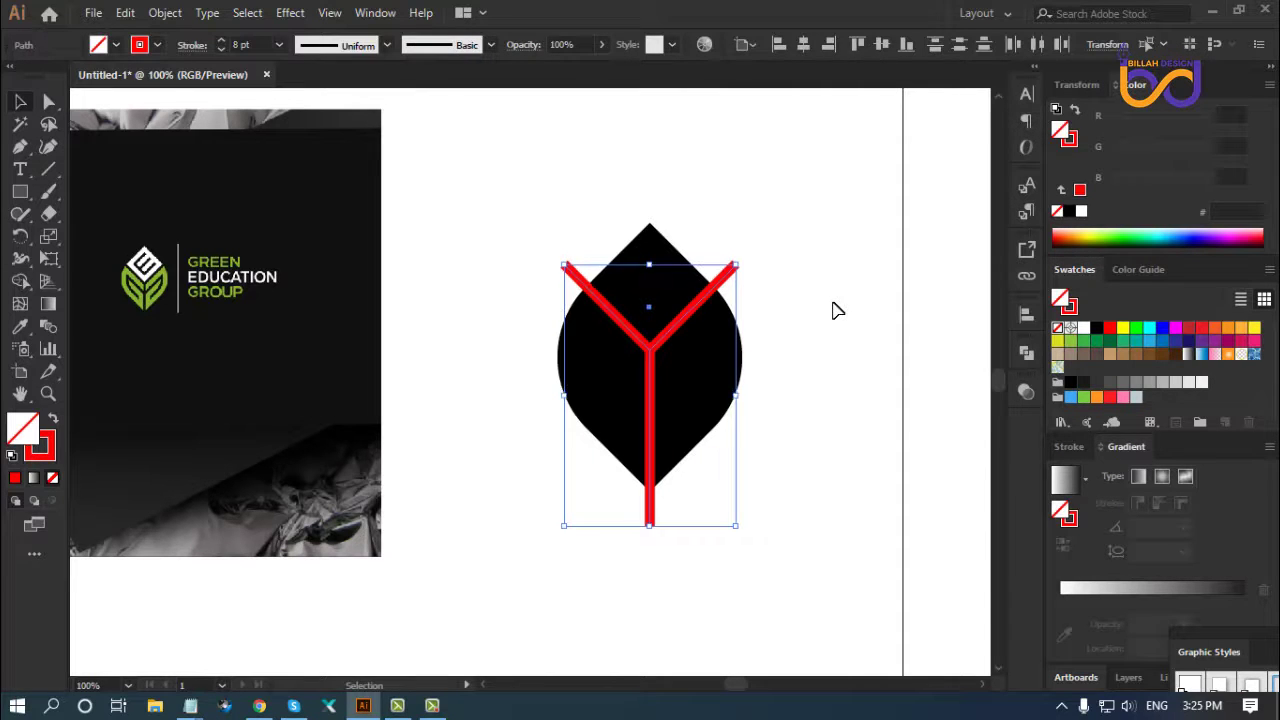
pyautogui.press('Down')
pyautogui.press('Down')
pyautogui.press('Down')
pyautogui.press('Down')
pyautogui.press('Down')
pyautogui.press('Down')
pyautogui.press('Down')
pyautogui.press('Down')
pyautogui.press('Down')
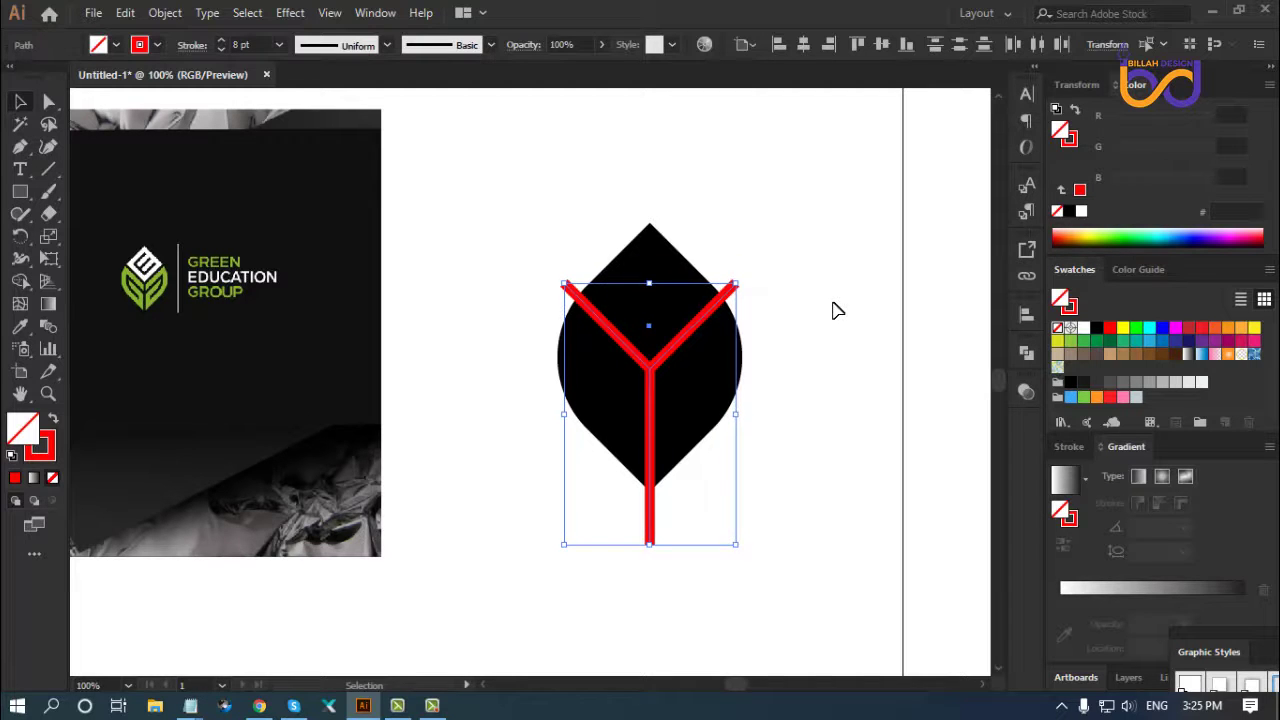
pyautogui.press('Up')
pyautogui.press('Up')
pyautogui.press('Up')
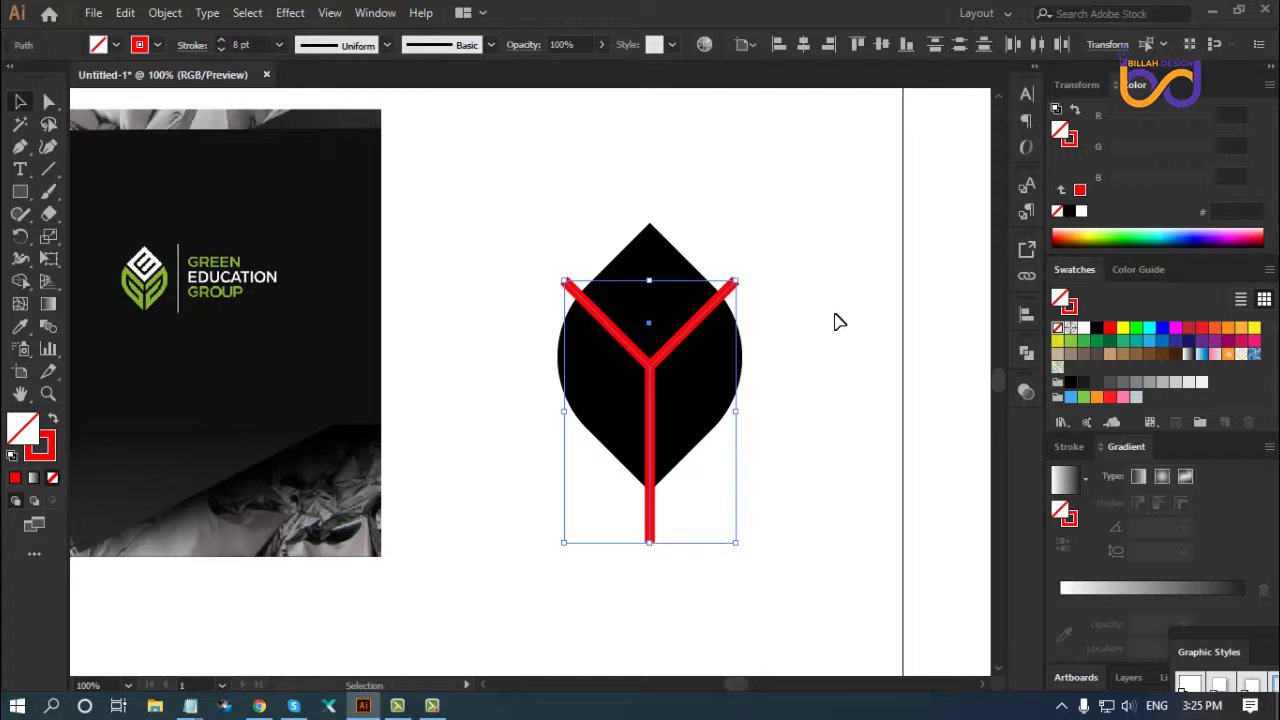
# Expand the Y stroke and subtract it from the leaf using Pathfinder Minus Front
pyautogui.click(165, 13)
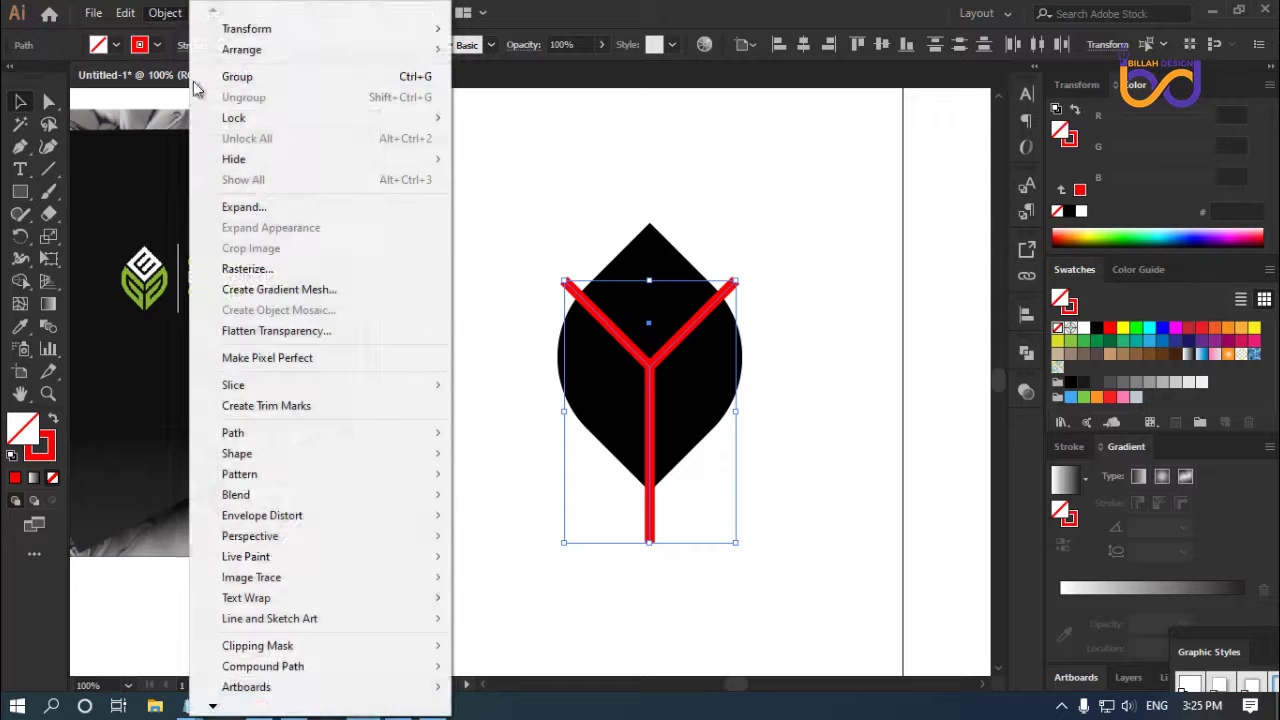
pyautogui.click(257, 210)
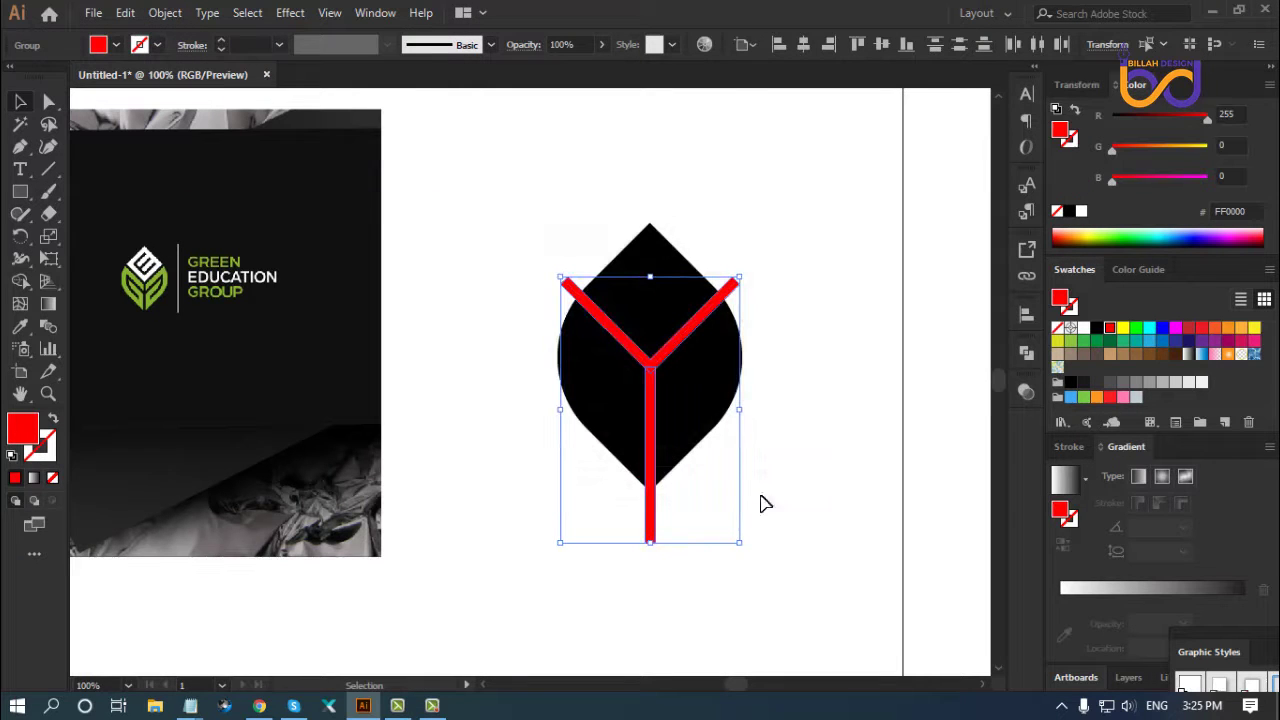
pyautogui.moveTo(828, 250); pyautogui.dragTo(600, 460)
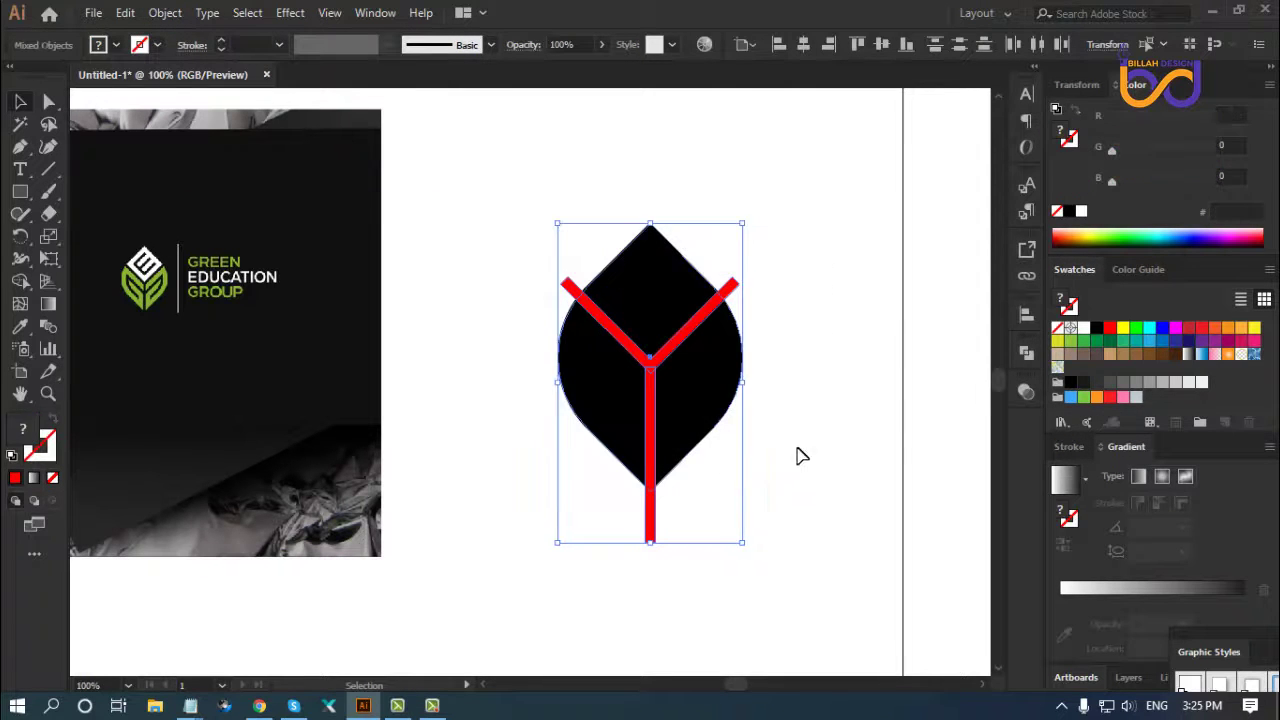
pyautogui.click(1025, 353)
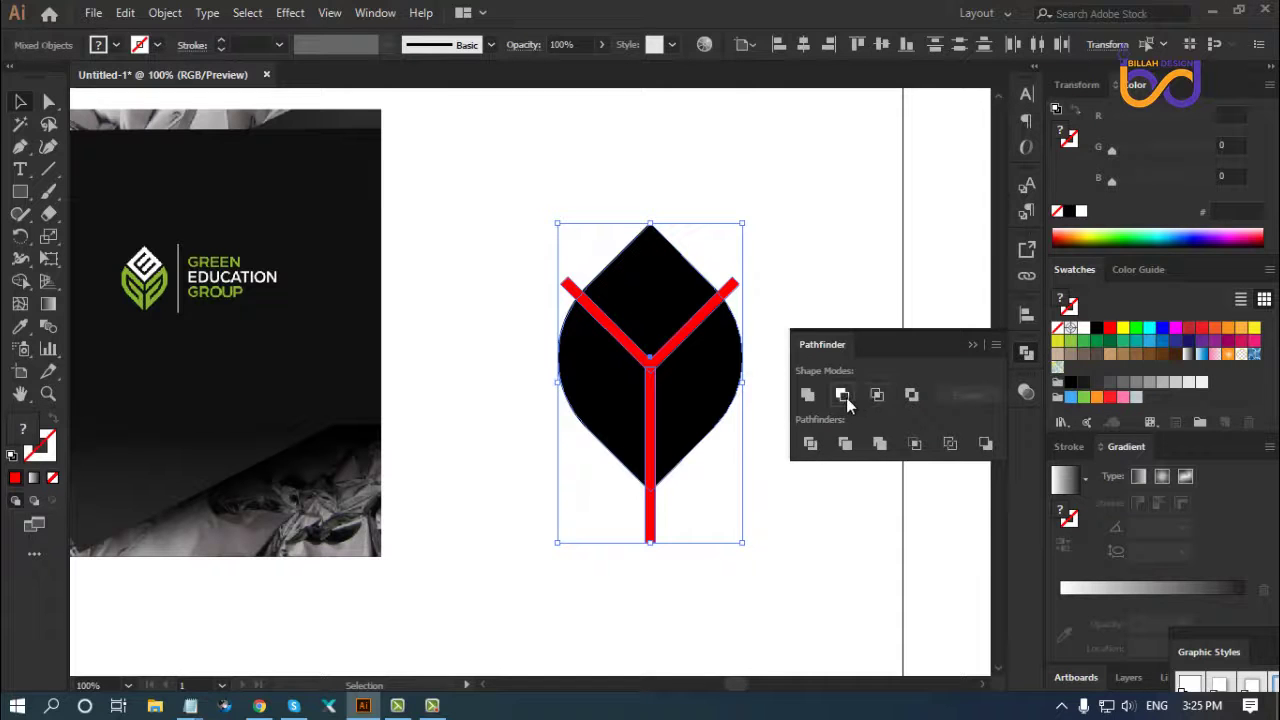
pyautogui.click(846, 397)
pyautogui.click(1025, 353)
pyautogui.click(733, 531)
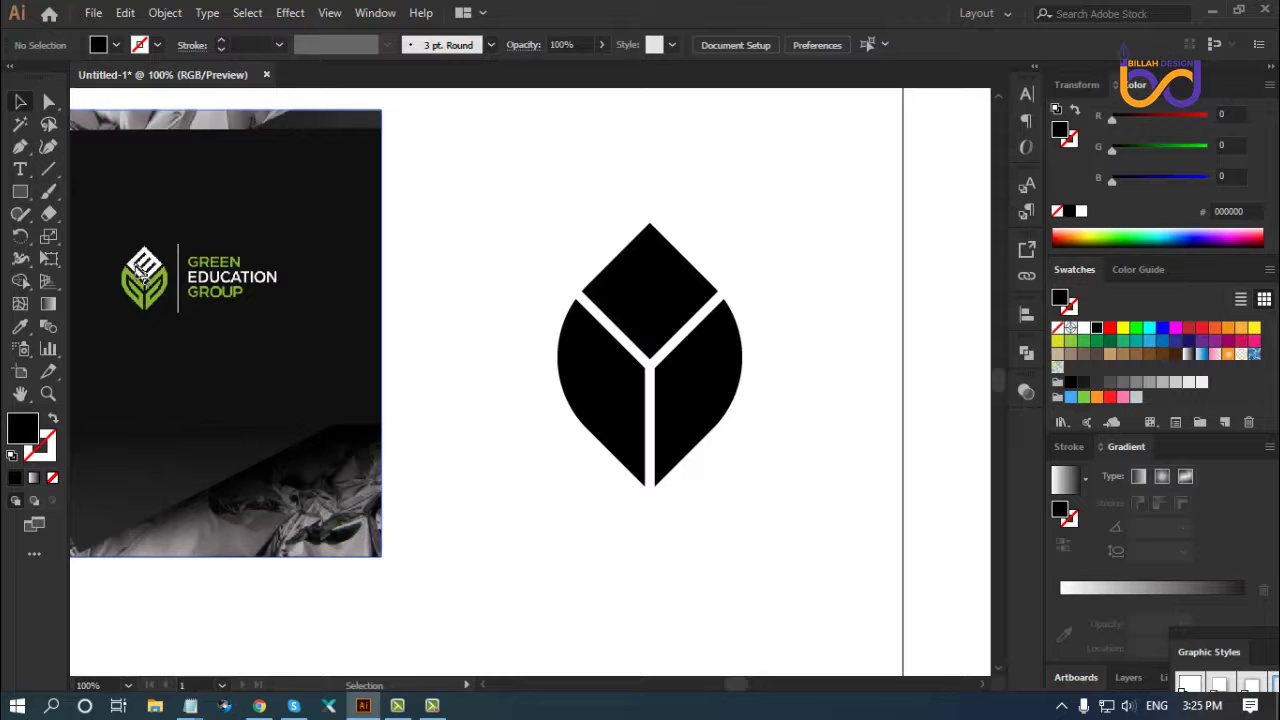
# Swap the leaf group's fill to a 14 pt black stroke aligned to the inside
pyautogui.click(645, 305)
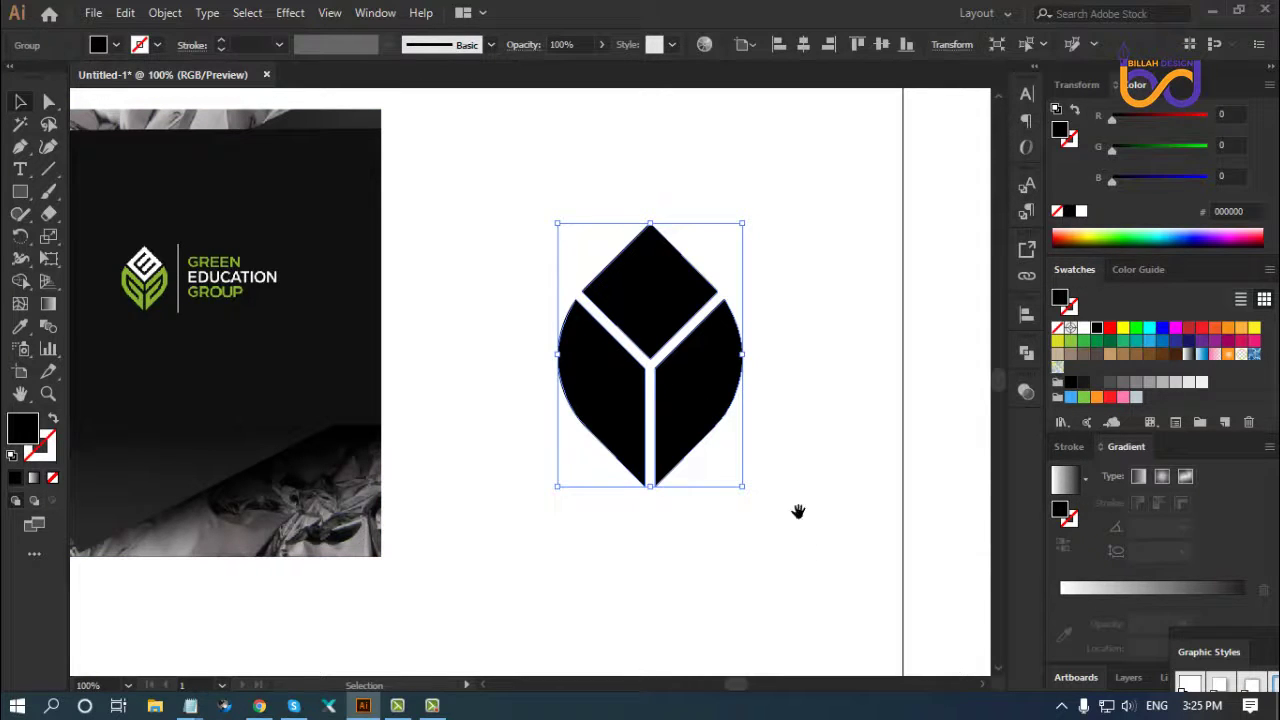
pyautogui.click(54, 422)
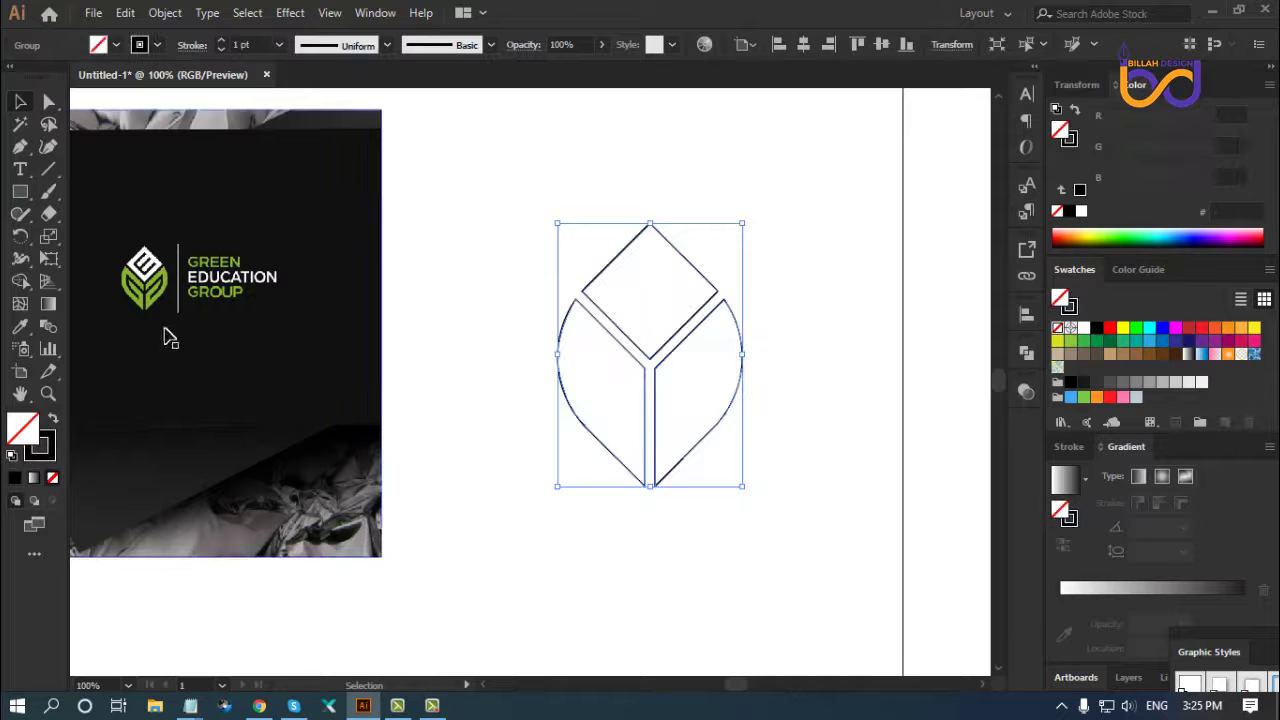
pyautogui.scroll(4, 259, 40)
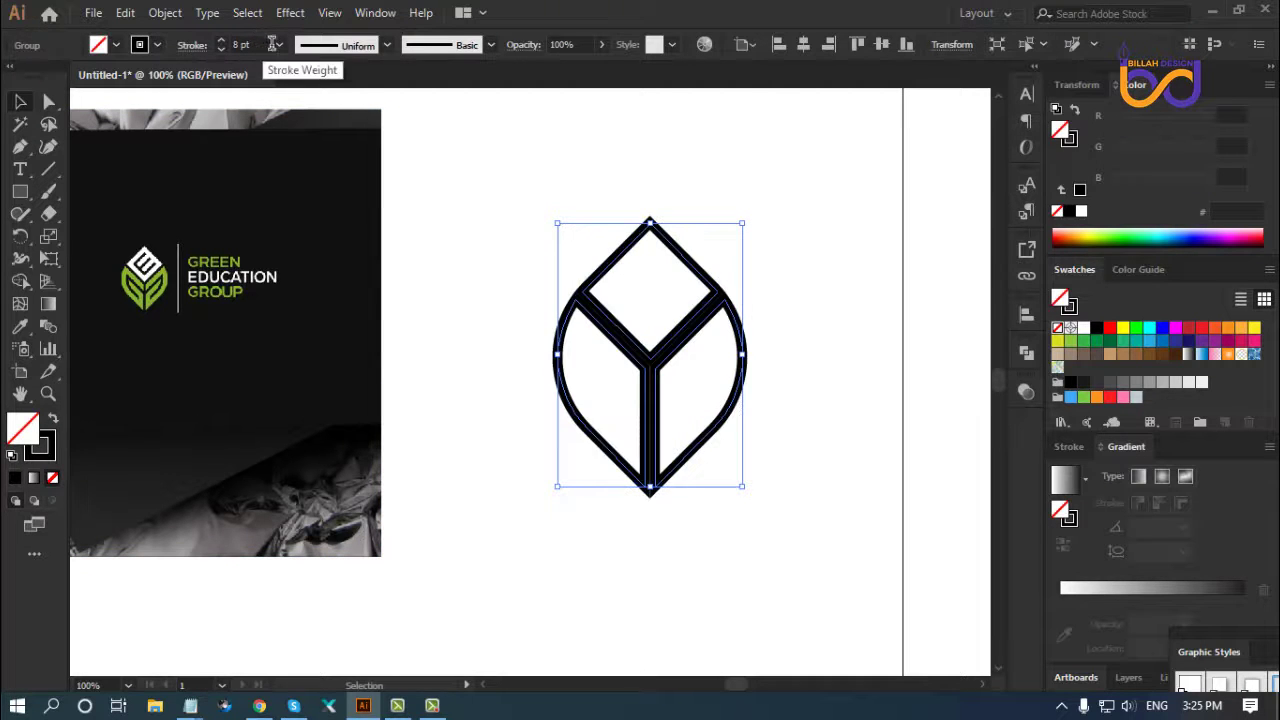
pyautogui.click(193, 45)
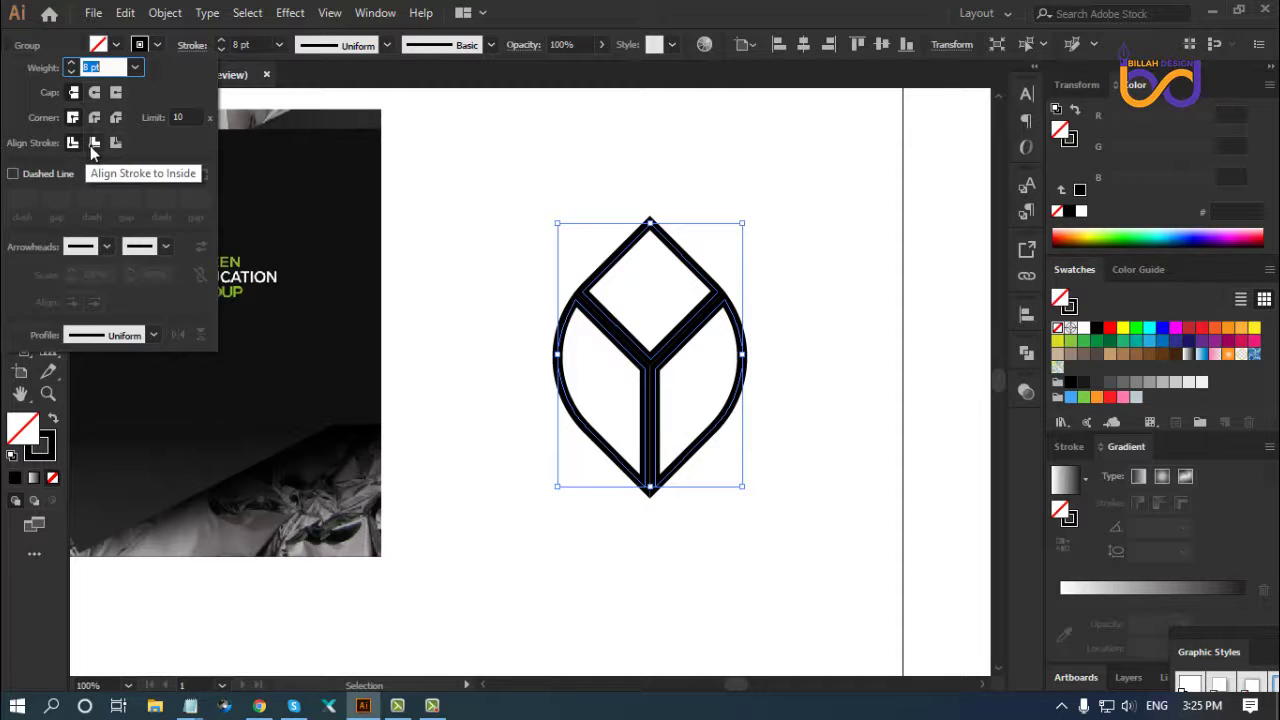
pyautogui.click(94, 143)
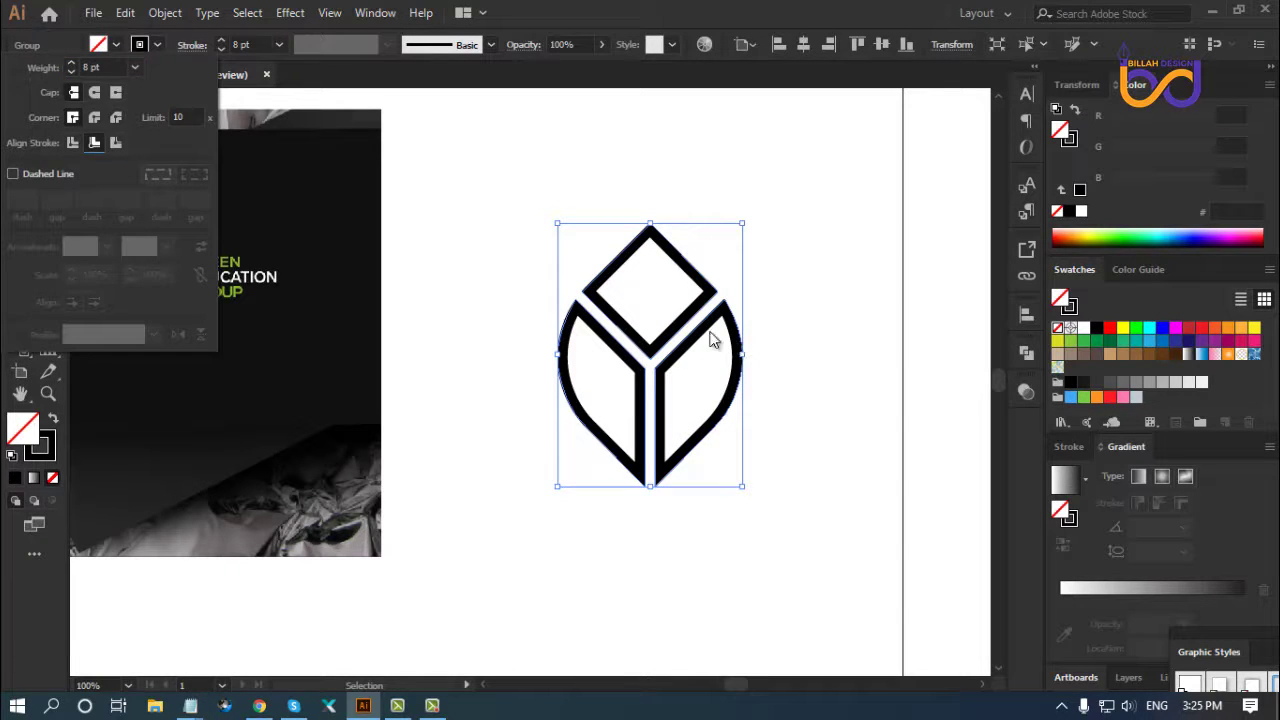
pyautogui.click(306, 78)
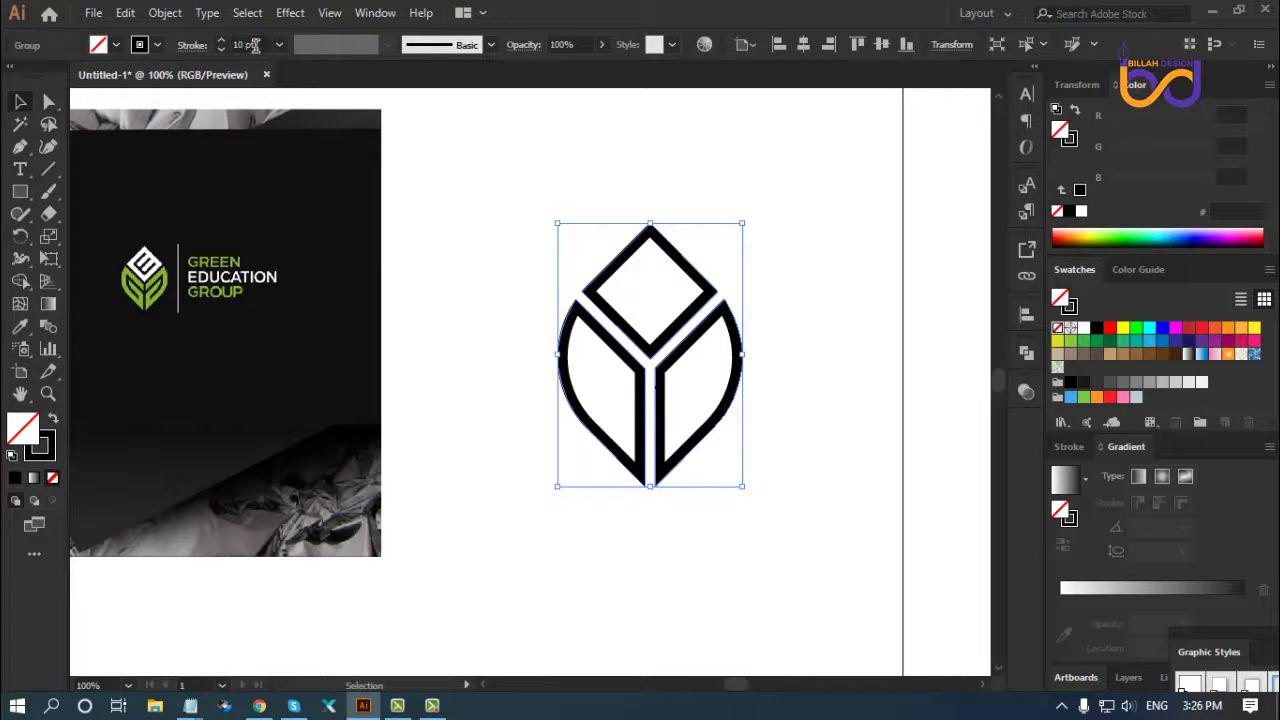
pyautogui.scroll(1, 255, 45)
pyautogui.scroll(1, 255, 45)
pyautogui.scroll(1, 255, 45)
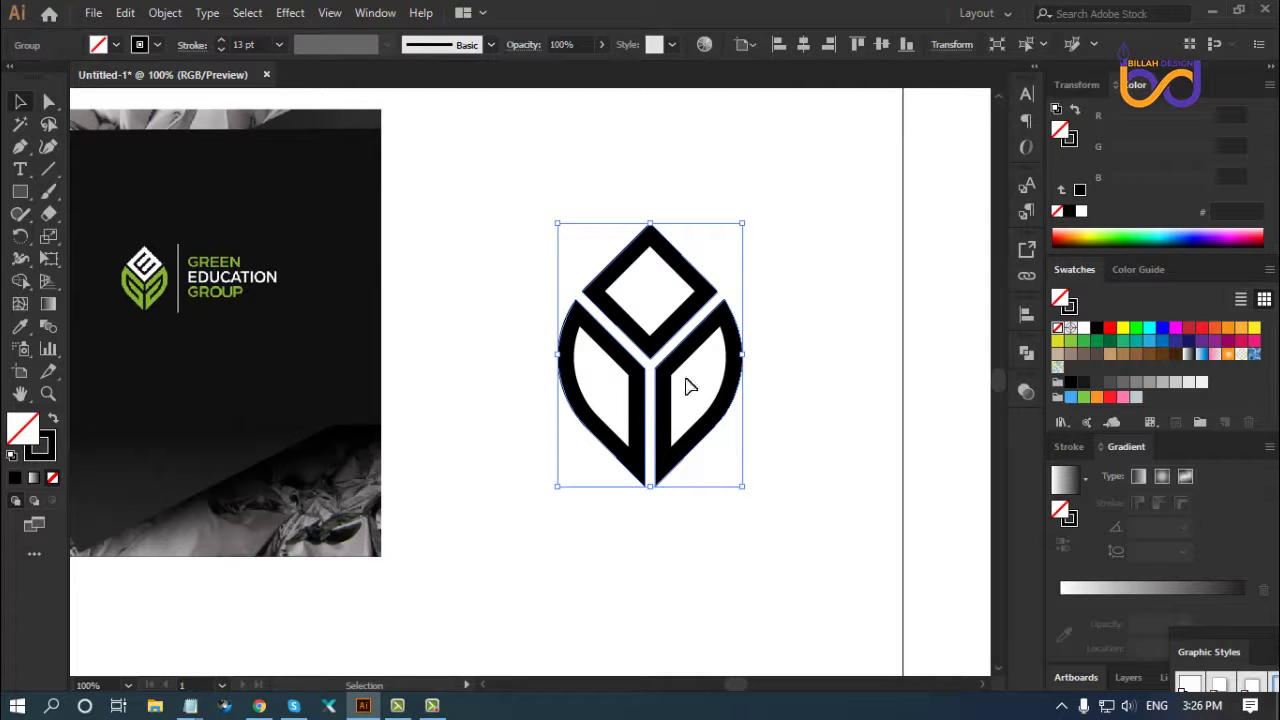
pyautogui.scroll(1, 257, 45)
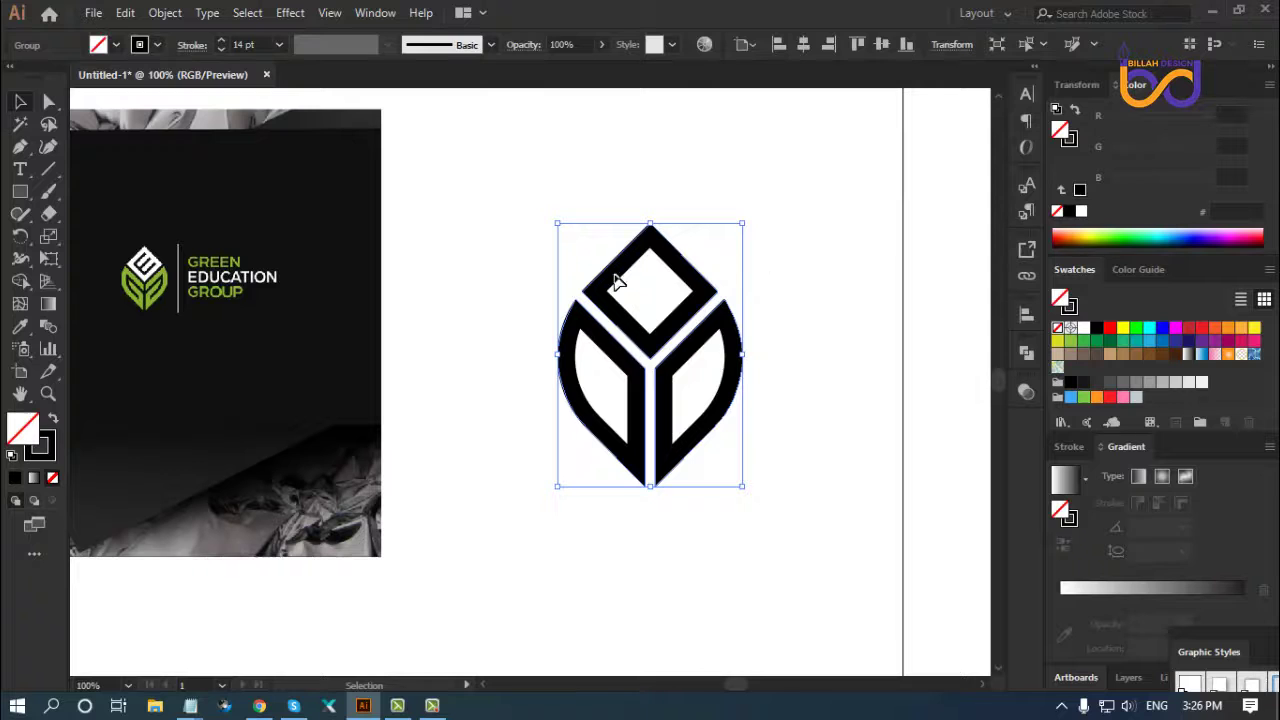
# Apply Object > Expand Appearance to the leaf outlines and ungroup the pieces
pyautogui.click(165, 13)
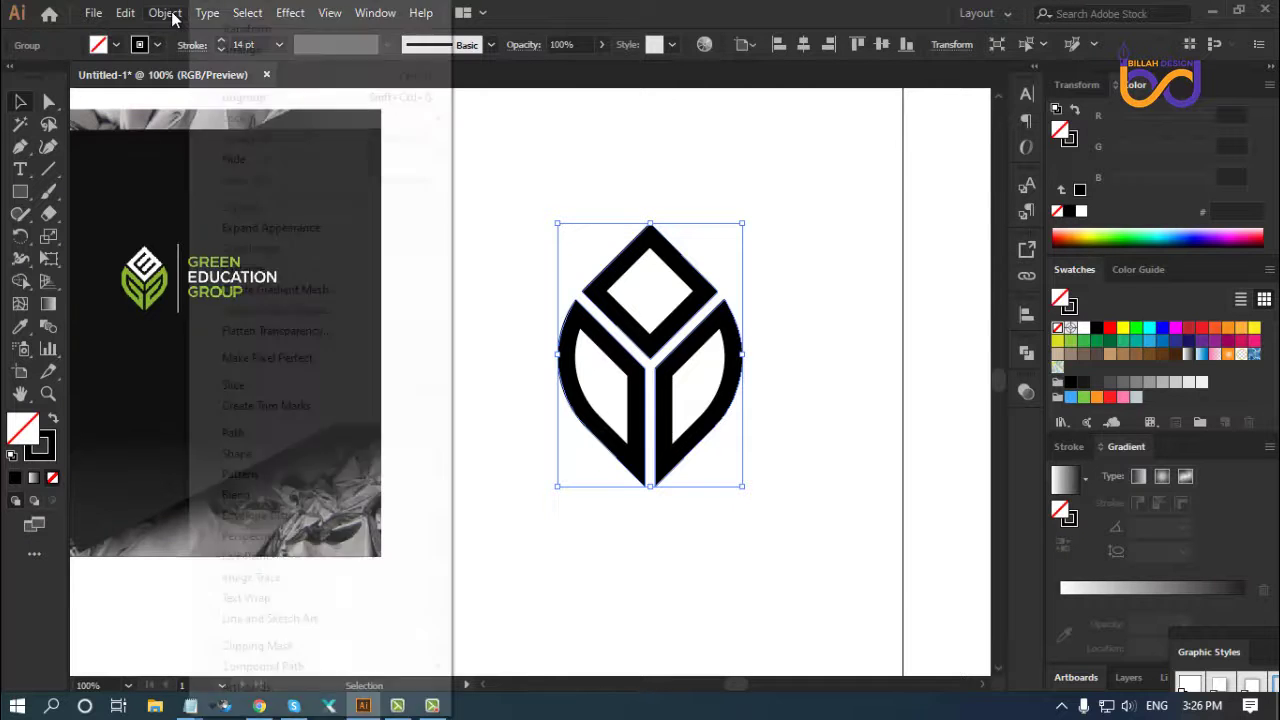
pyautogui.click(303, 229)
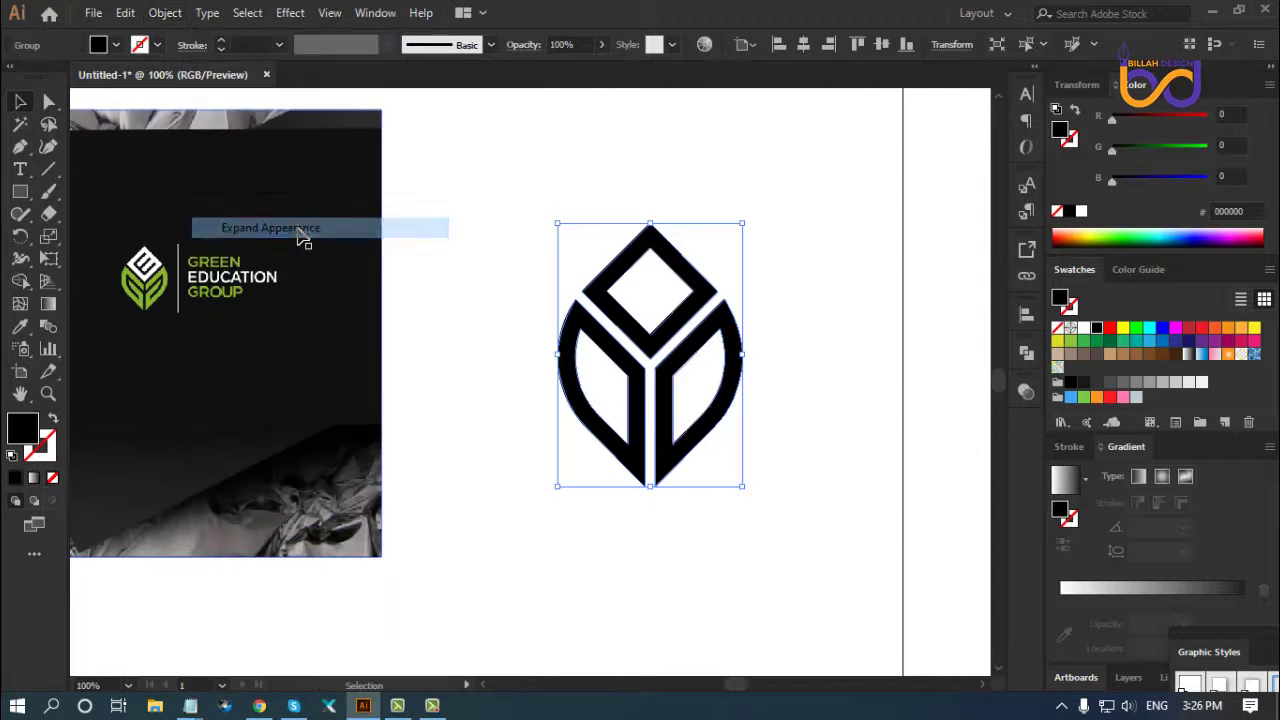
pyautogui.rightClick(781, 270)
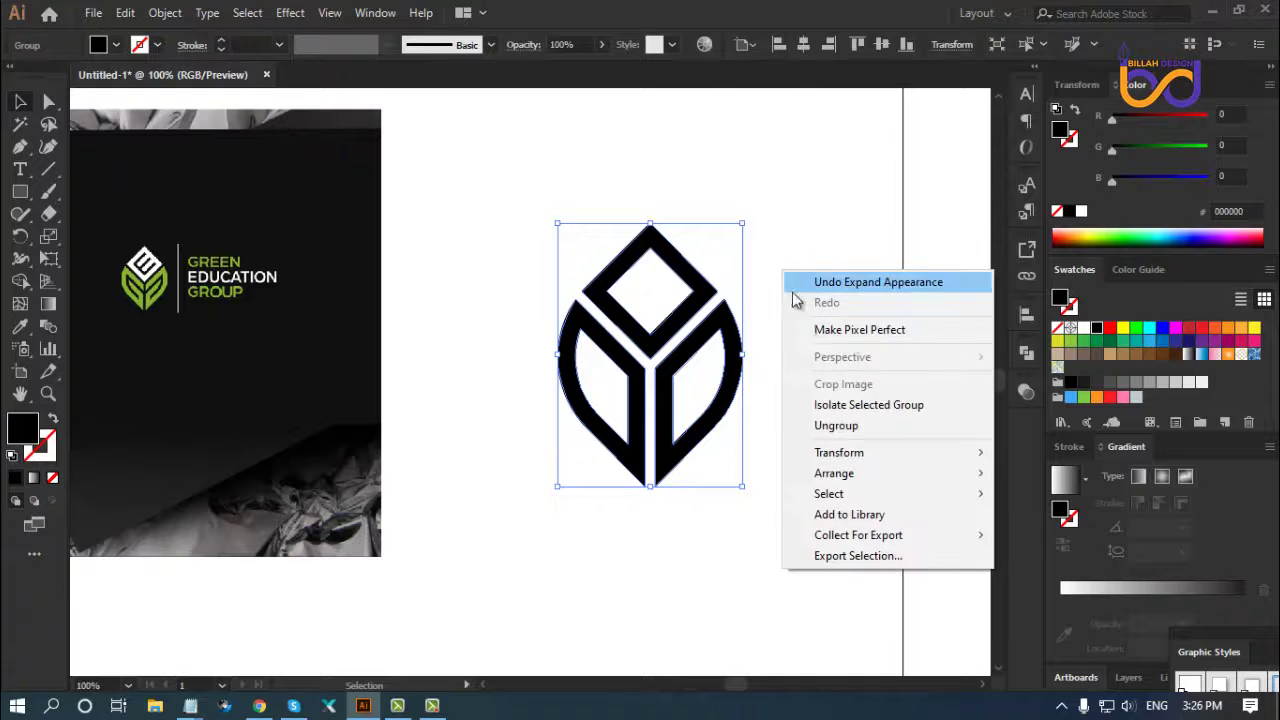
pyautogui.click(835, 426)
pyautogui.click(750, 490)
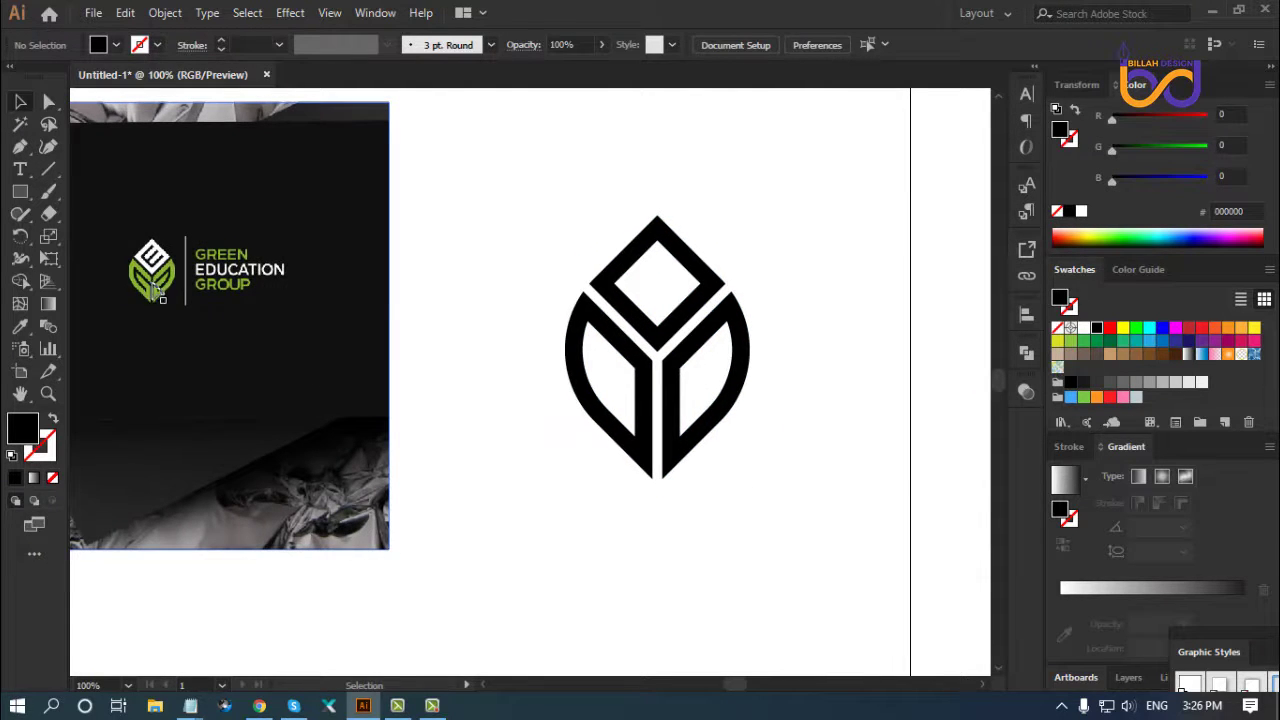
# Place a copy of the left leaf piece to the right of the logo
pyautogui.click(628, 348)
pyautogui.click(770, 532)
pyautogui.moveTo(777, 526); pyautogui.dragTo(731, 497)
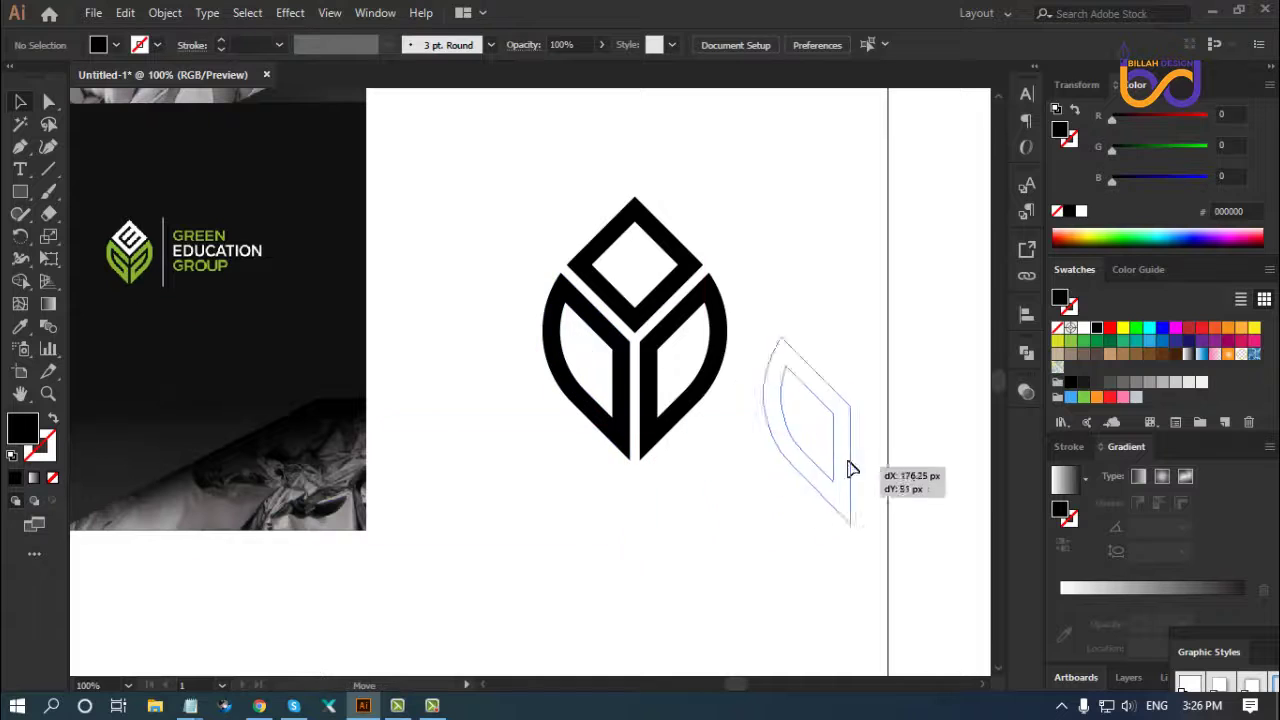
pyautogui.moveTo(625, 418); pyautogui.dragTo(874, 480)
pyautogui.click(831, 560)
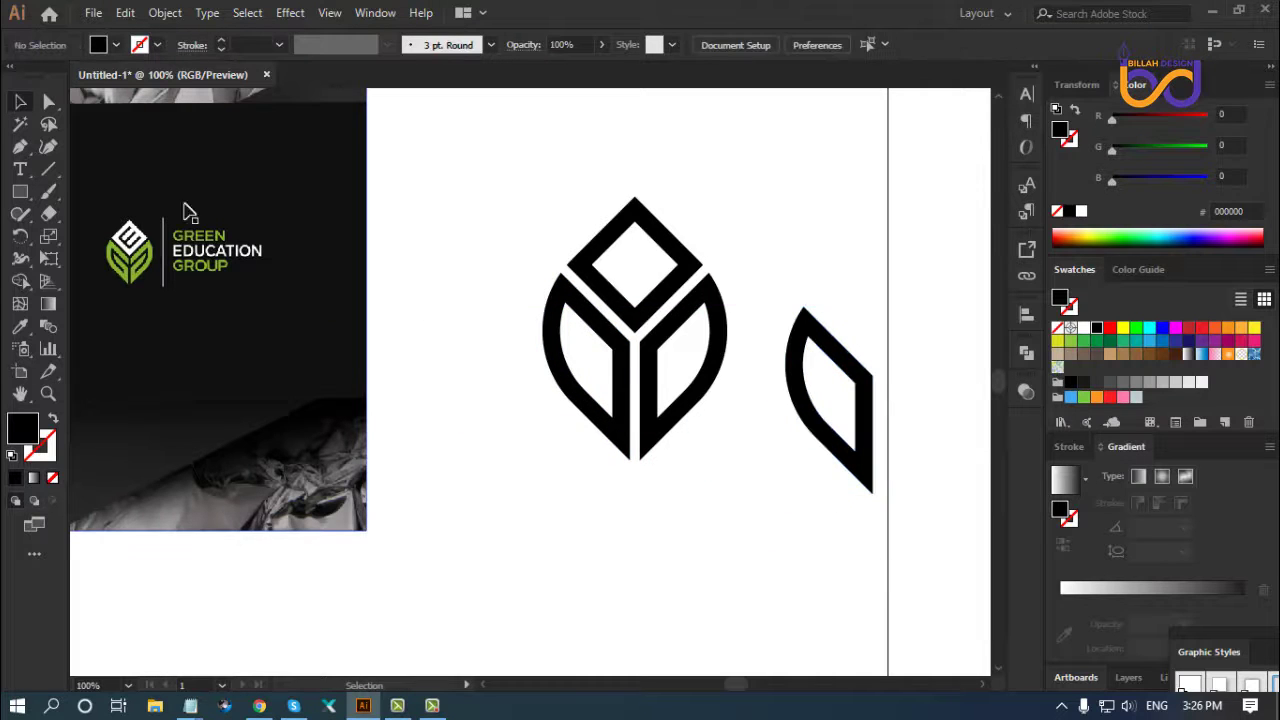
# Draw a tall rectangle over the copy and split both with Pathfinder Divide
pyautogui.click(20, 191)
pyautogui.moveTo(820, 302); pyautogui.dragTo(852, 398)
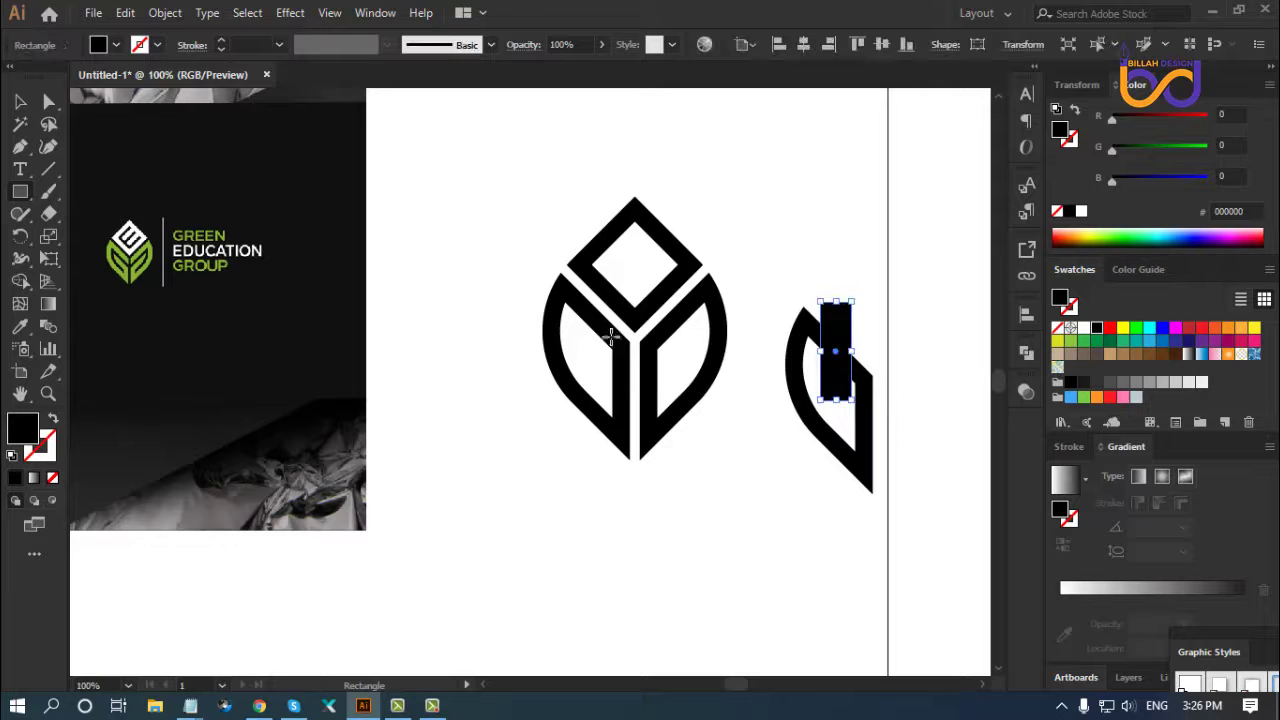
pyautogui.press('v')
pyautogui.moveTo(900, 283)
pyautogui.mouseDown()
pyautogui.moveTo(823, 457)
pyautogui.moveTo(780, 495)
pyautogui.mouseUp()
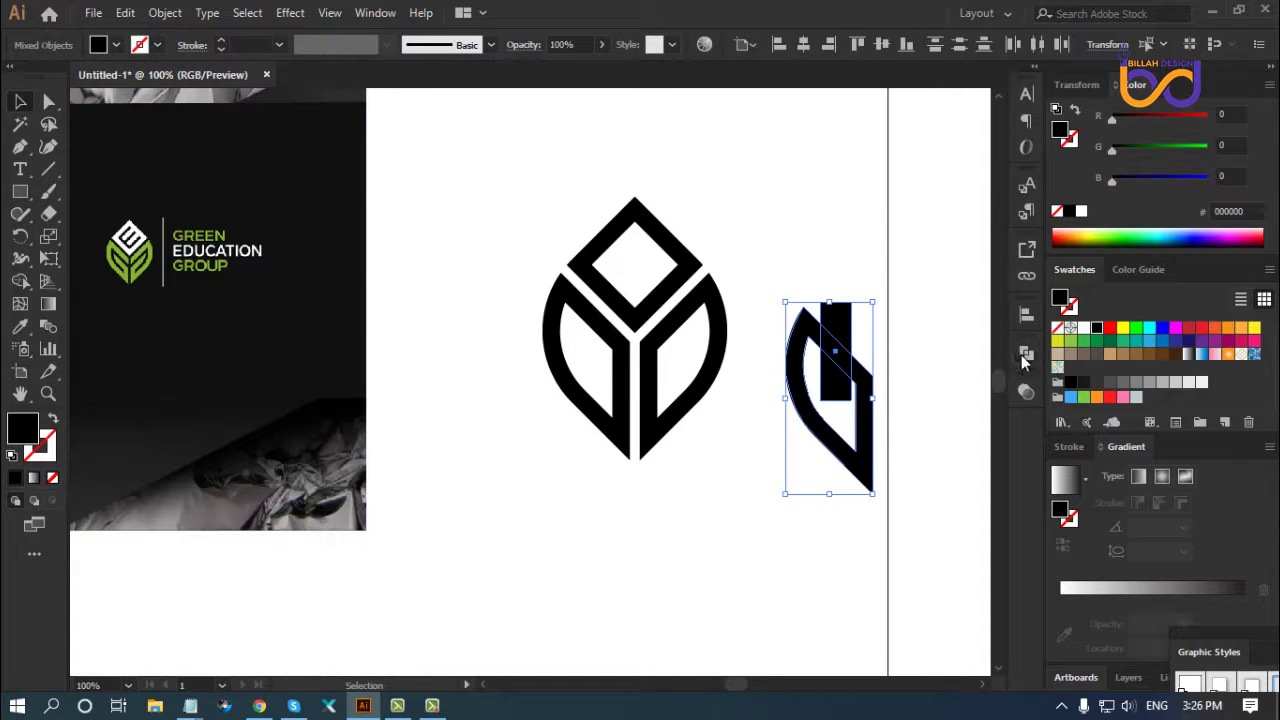
pyautogui.click(1025, 358)
pyautogui.click(810, 443)
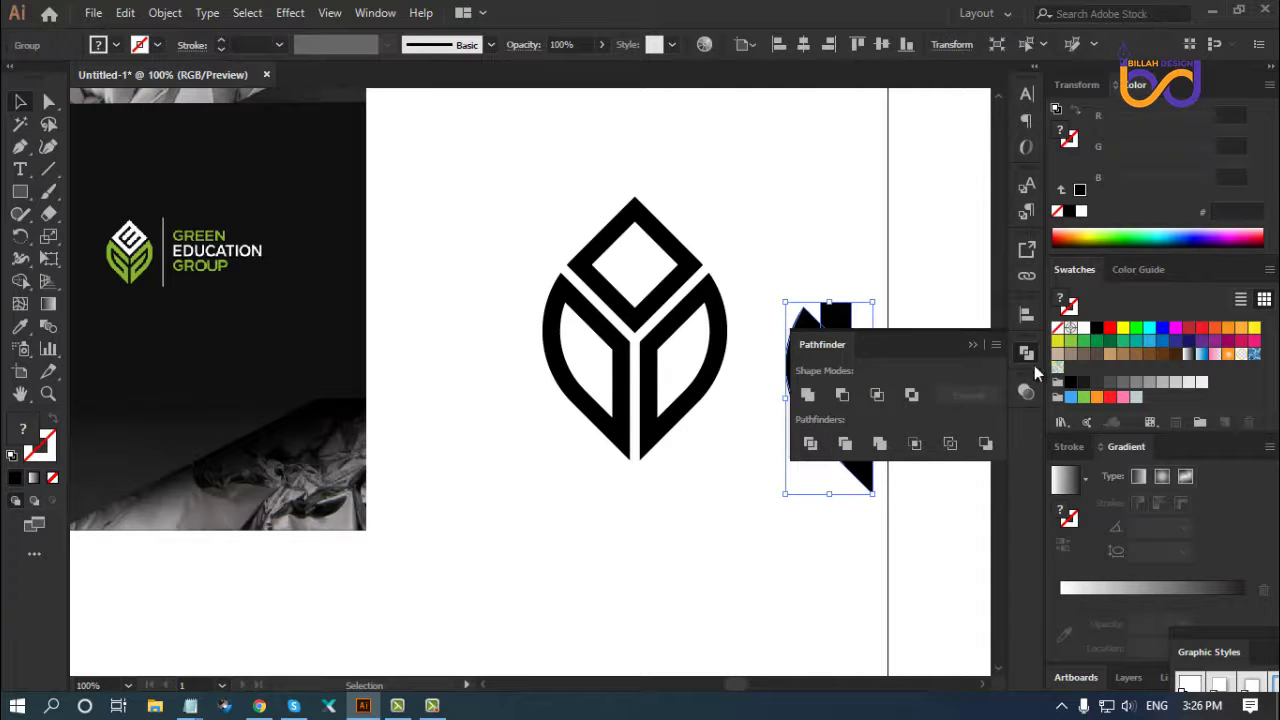
pyautogui.click(1027, 356)
# Ungroup the divided pieces and move one small slice into the left leaf section
pyautogui.rightClick(908, 282)
pyautogui.click(952, 434)
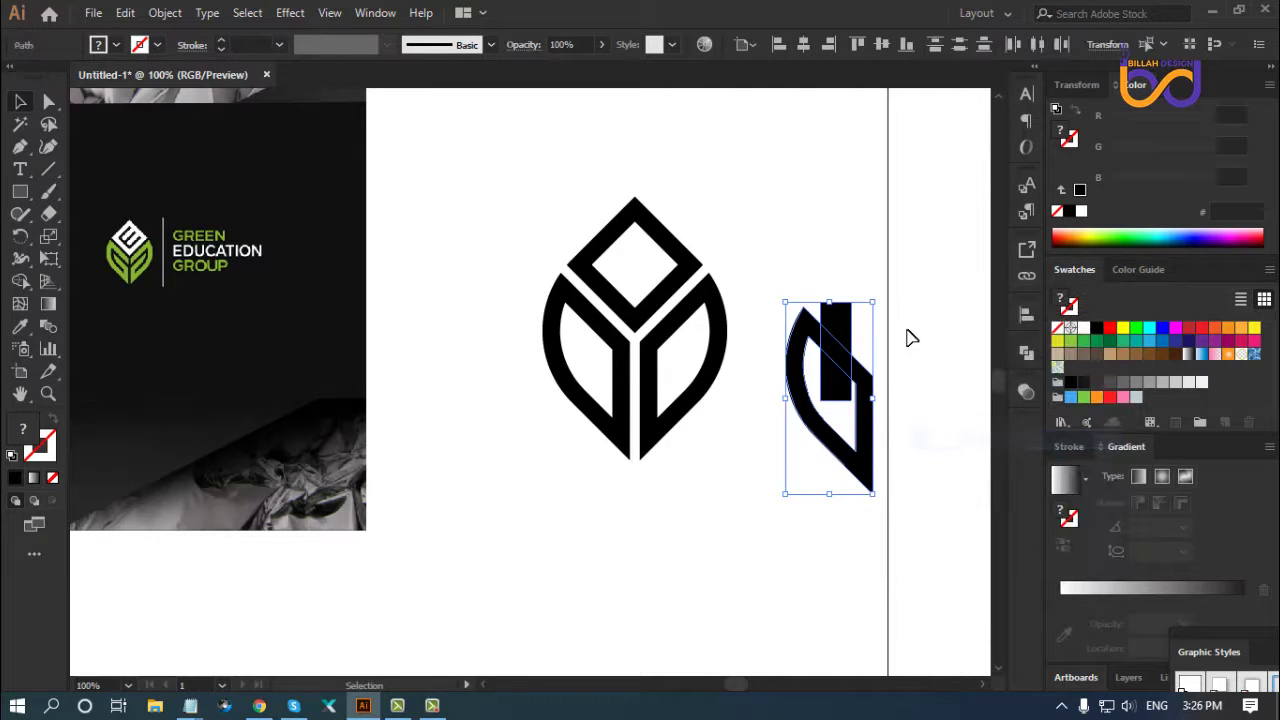
pyautogui.click(910, 338)
pyautogui.moveTo(835, 364); pyautogui.dragTo(603, 391)
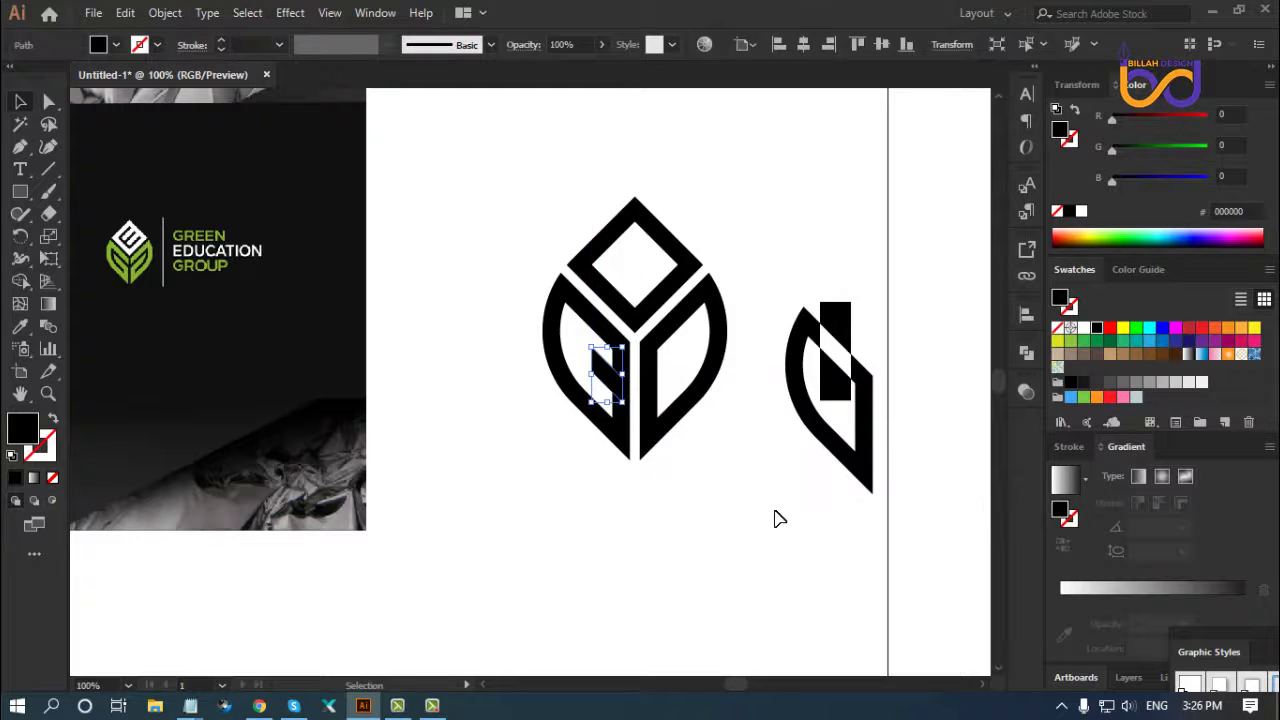
pyautogui.click(775, 520)
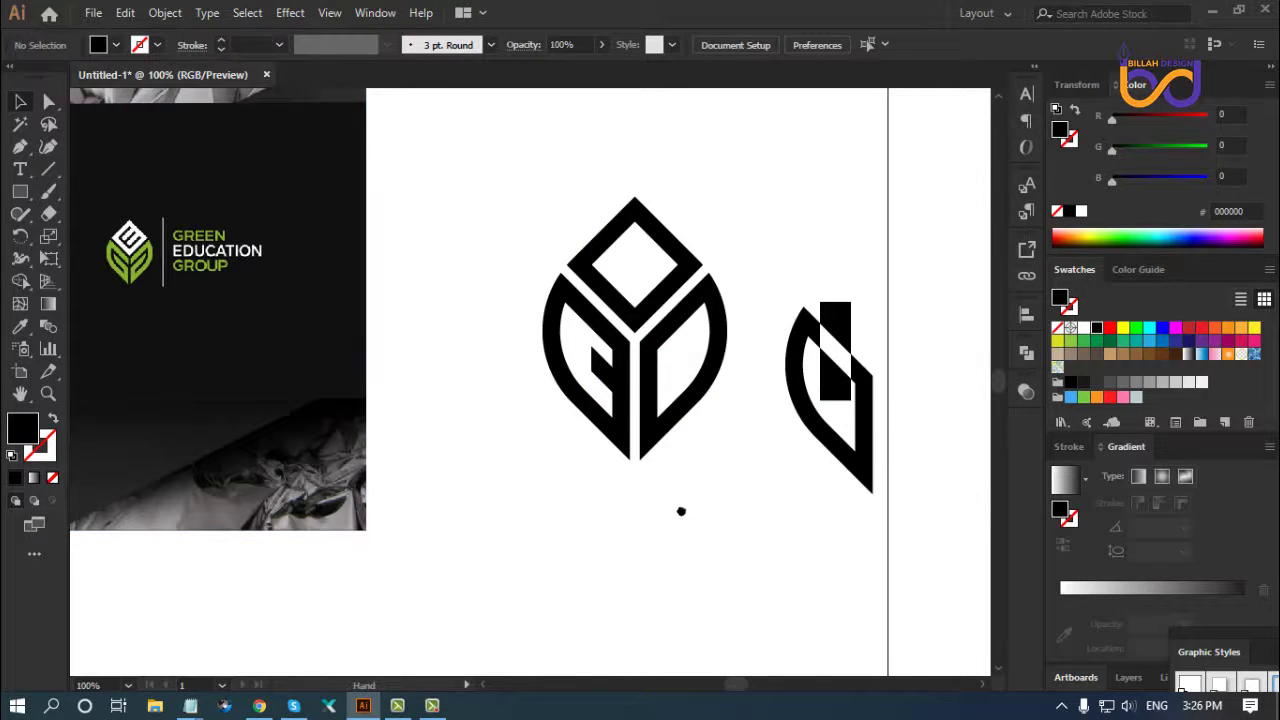
# Stretch the small slice in the left leaf into a diagonal bar reaching the leaf's edge
pyautogui.scroll(1, 735, 530)
pyautogui.hscroll(-1, 735, 530)
pyautogui.hotkey('ctrl', '+')
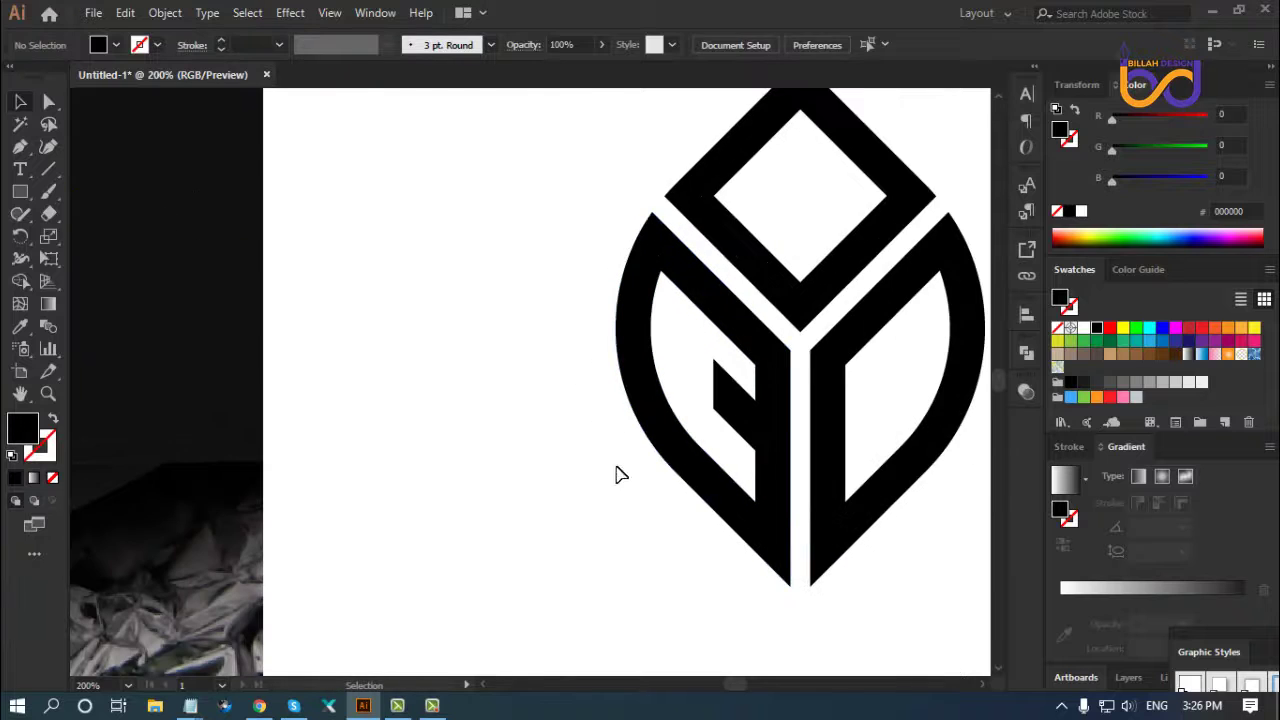
pyautogui.click(48, 103)
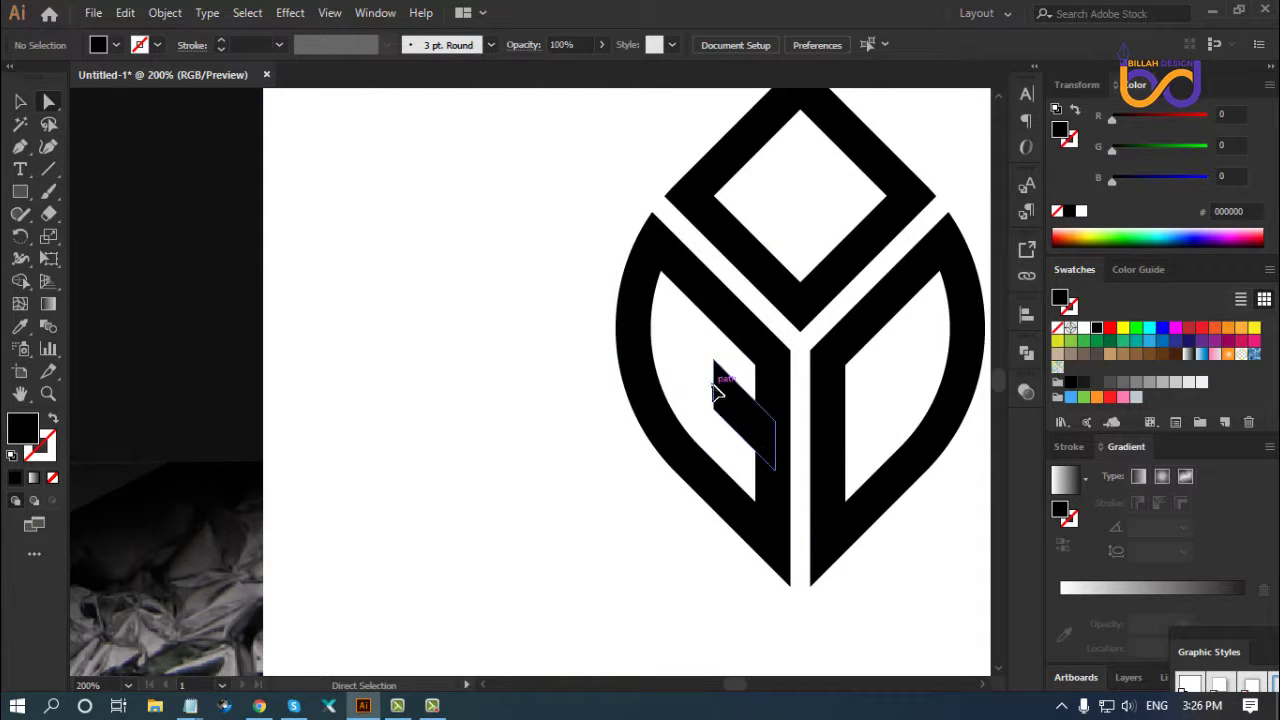
pyautogui.click(713, 392)
pyautogui.moveTo(713, 392); pyautogui.dragTo(549, 240)
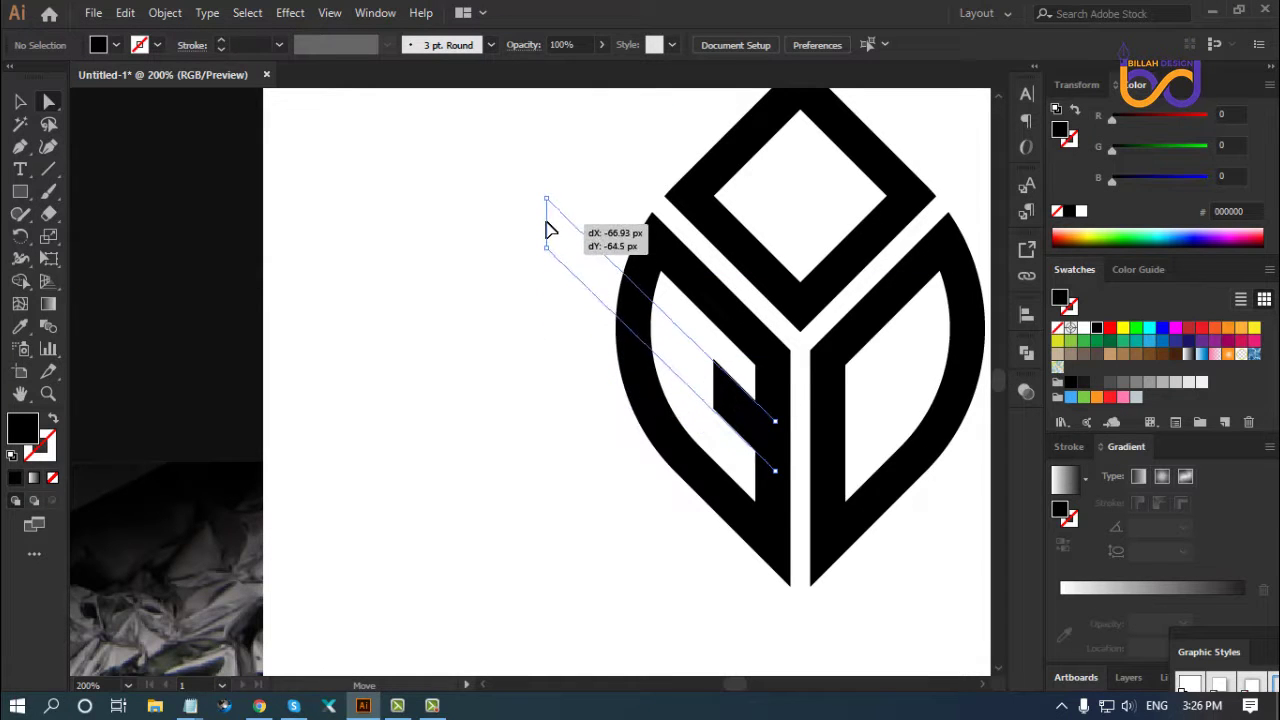
pyautogui.moveTo(549, 240)
pyautogui.mouseDown()
pyautogui.moveTo(592, 304)
pyautogui.moveTo(558, 302)
pyautogui.moveTo(610, 287)
pyautogui.mouseUp()
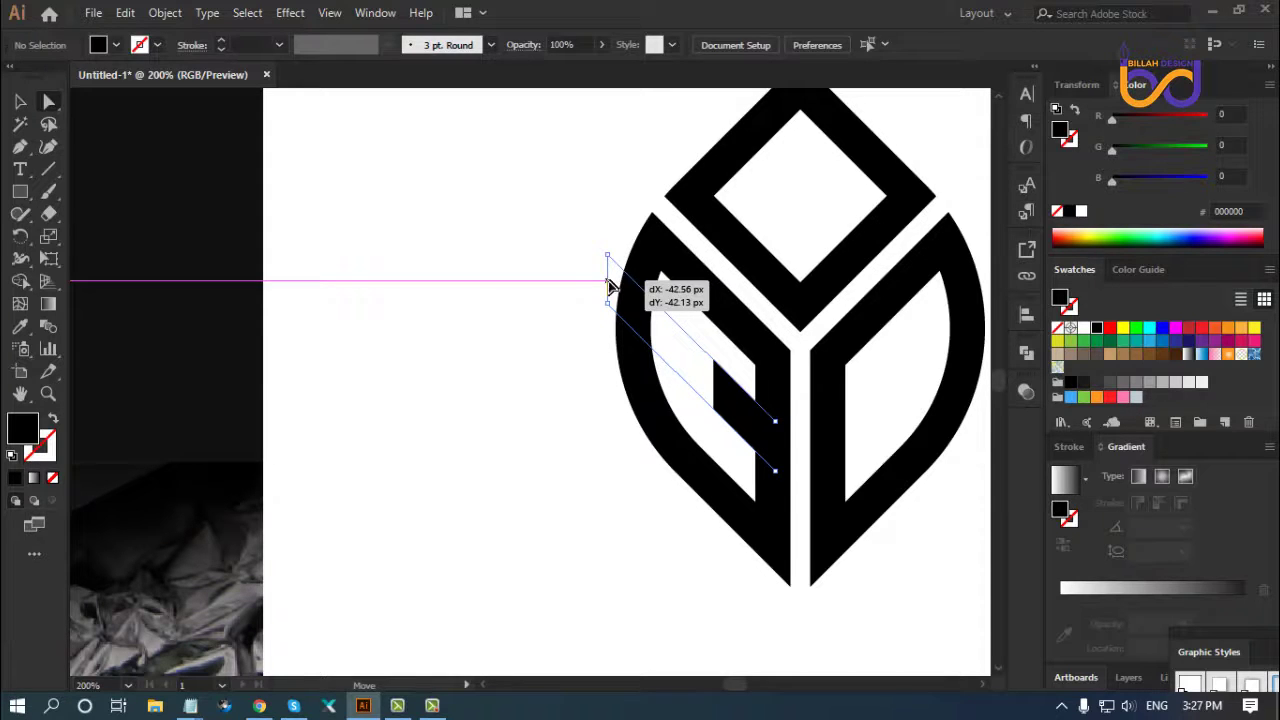
pyautogui.moveTo(610, 287); pyautogui.dragTo(609, 286)
# Move the diagonal bar into the leaf's left half and nudge it down twice
pyautogui.click(22, 102)
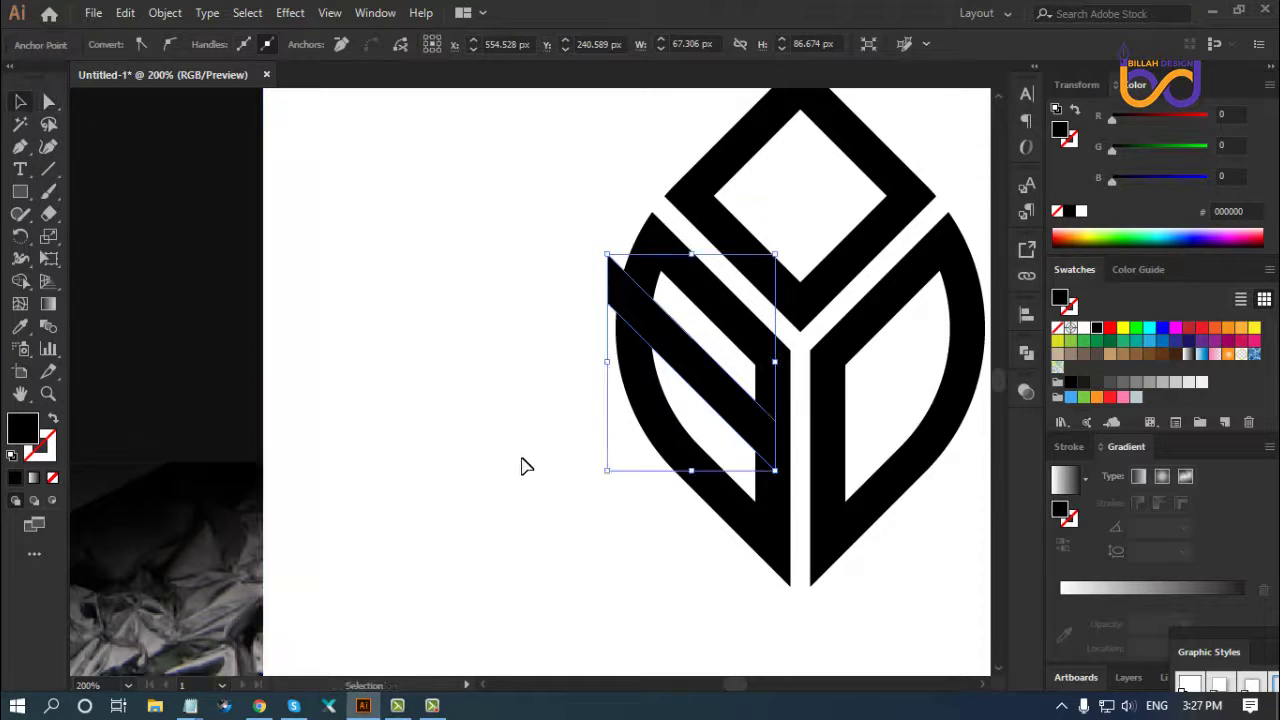
pyautogui.click(523, 466)
pyautogui.moveTo(657, 566); pyautogui.dragTo(543, 503)
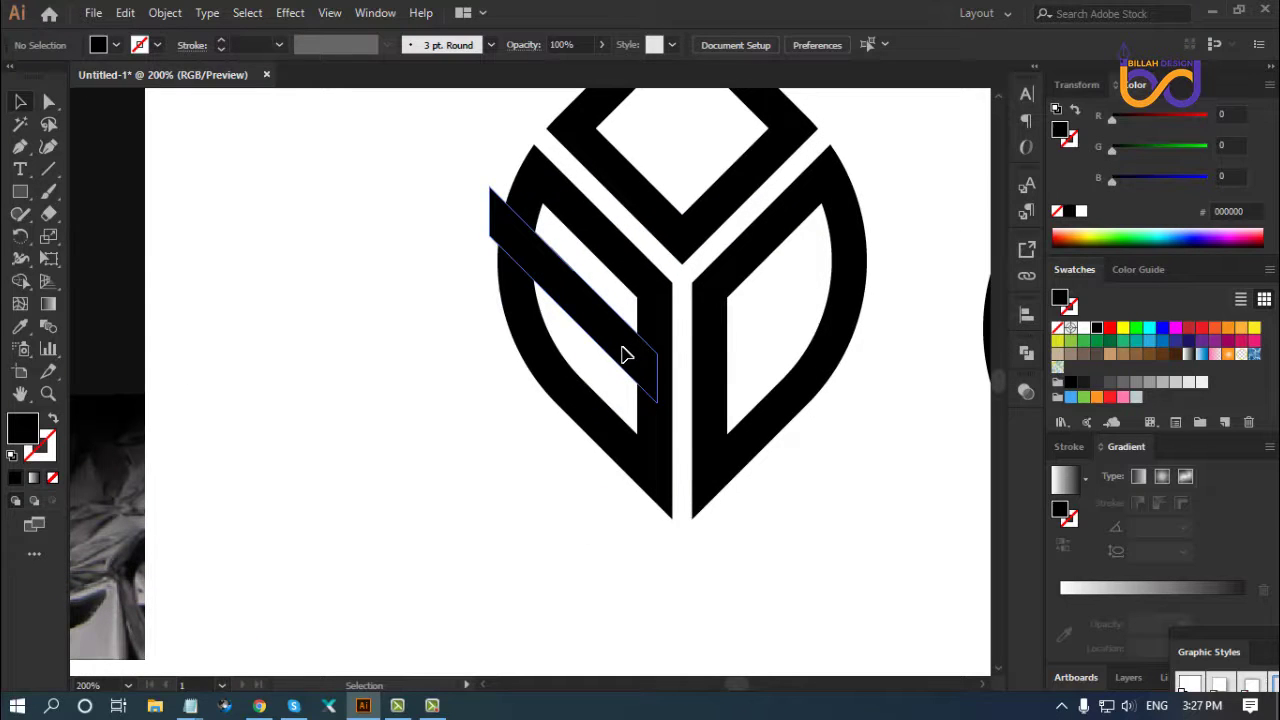
pyautogui.moveTo(630, 360); pyautogui.dragTo(673, 405)
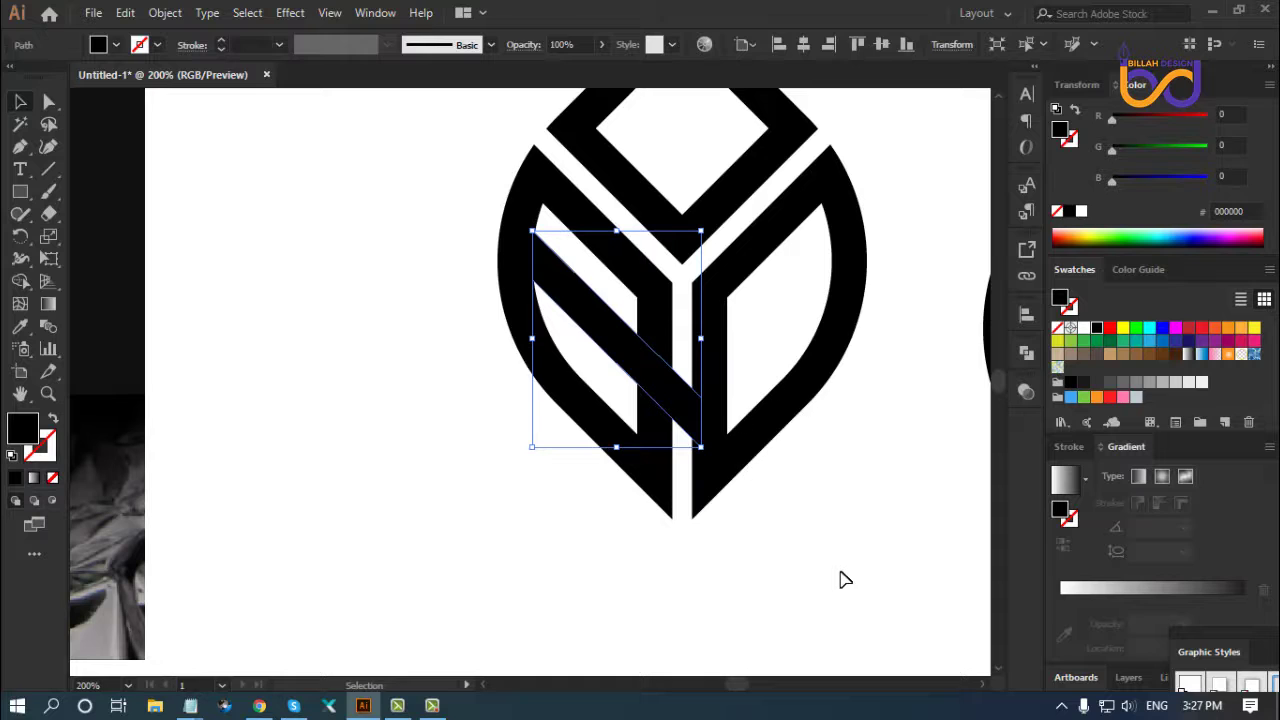
pyautogui.press('Down')
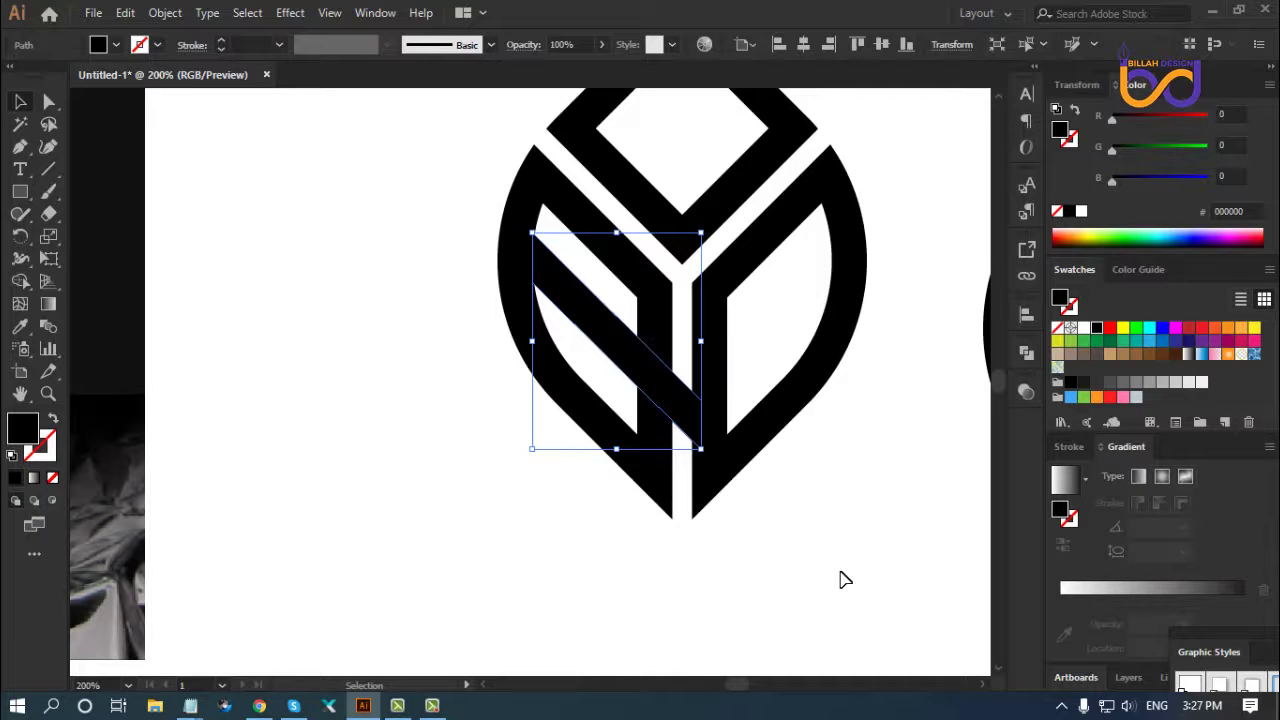
pyautogui.press('Down')
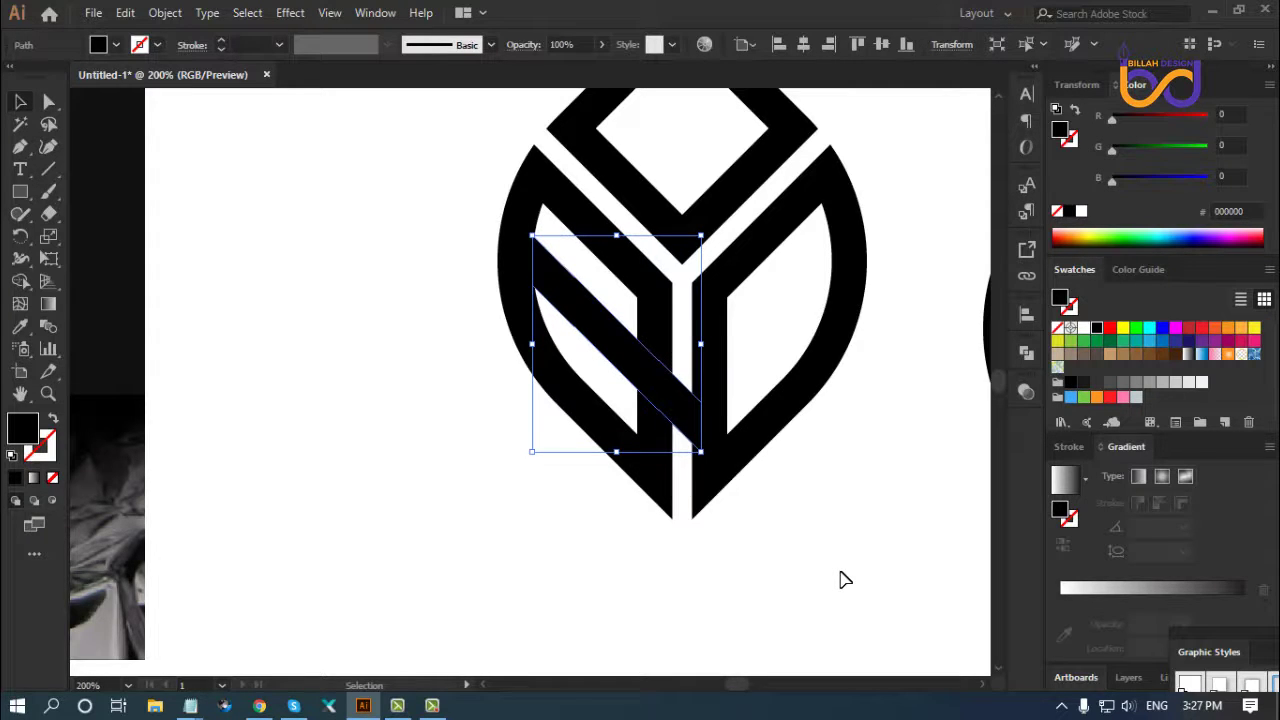
# Fill the diagonal bar with the red swatch
pyautogui.click(841, 577)
pyautogui.moveTo(860, 531); pyautogui.dragTo(876, 570)
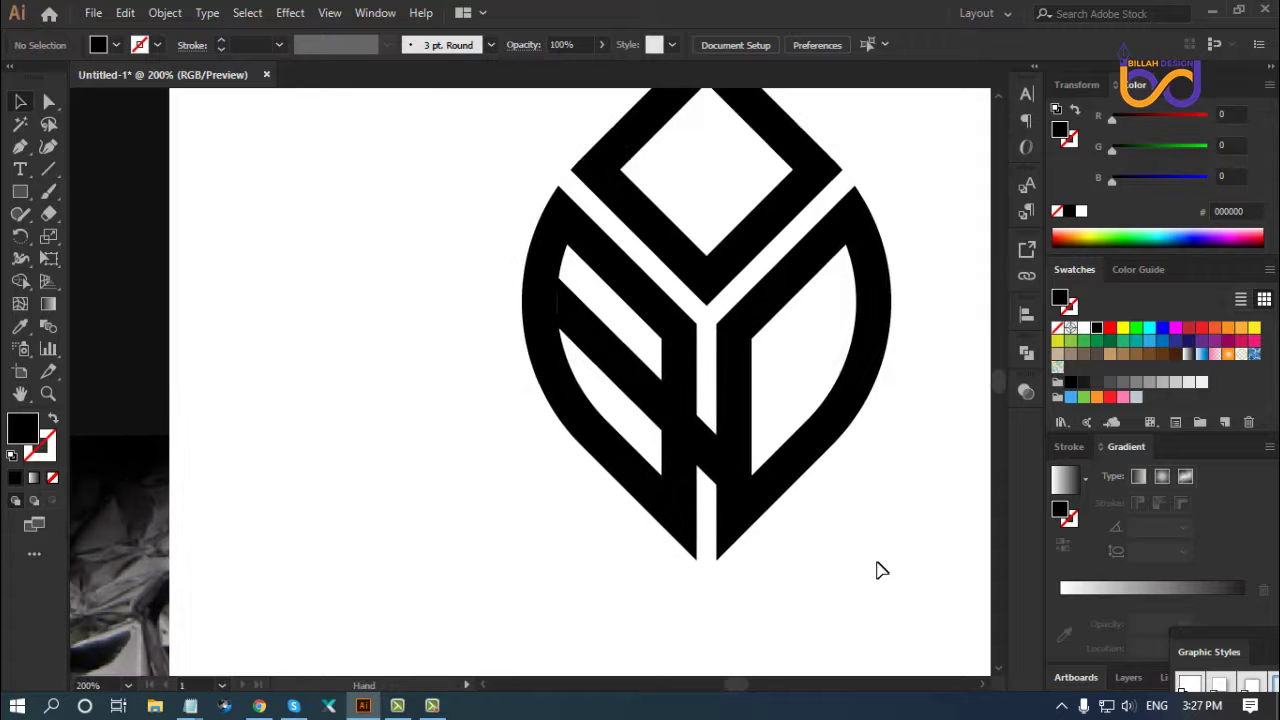
pyautogui.click(636, 382)
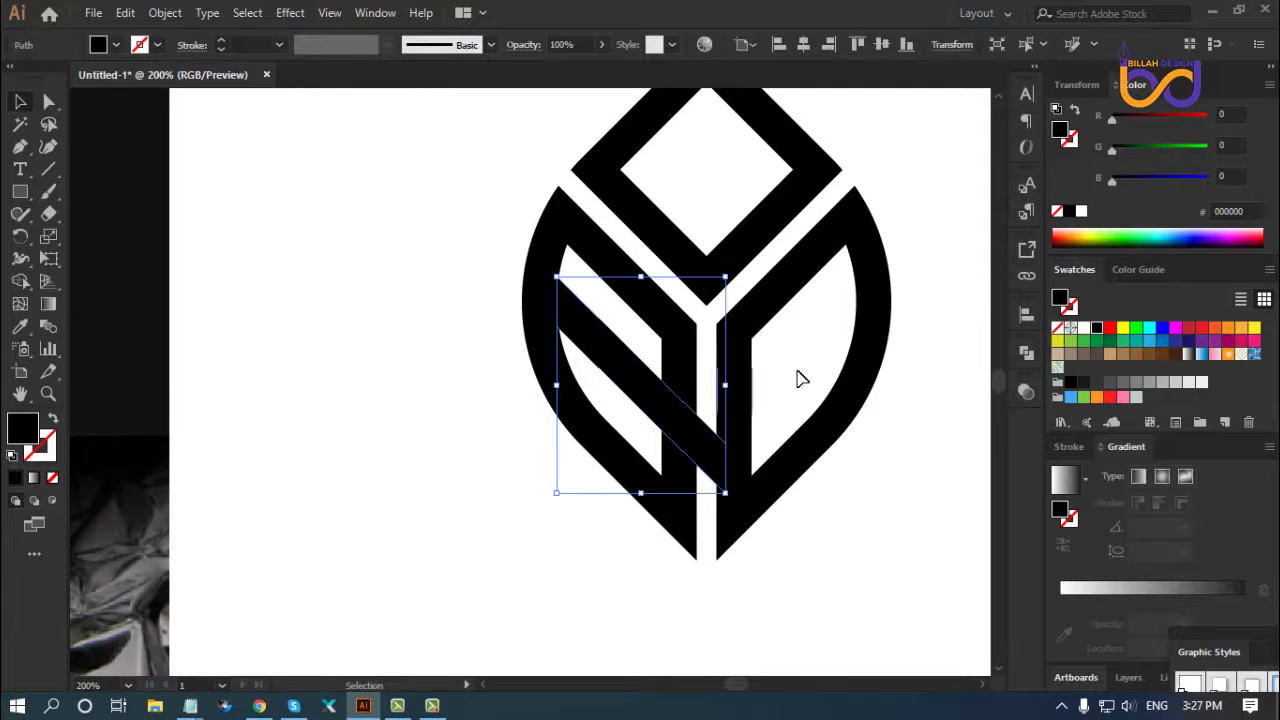
pyautogui.click(1110, 328)
pyautogui.click(856, 530)
# Apply an 11.5 px Offset Path, with preview on, to the leaf's left half
pyautogui.moveTo(831, 528); pyautogui.dragTo(787, 535)
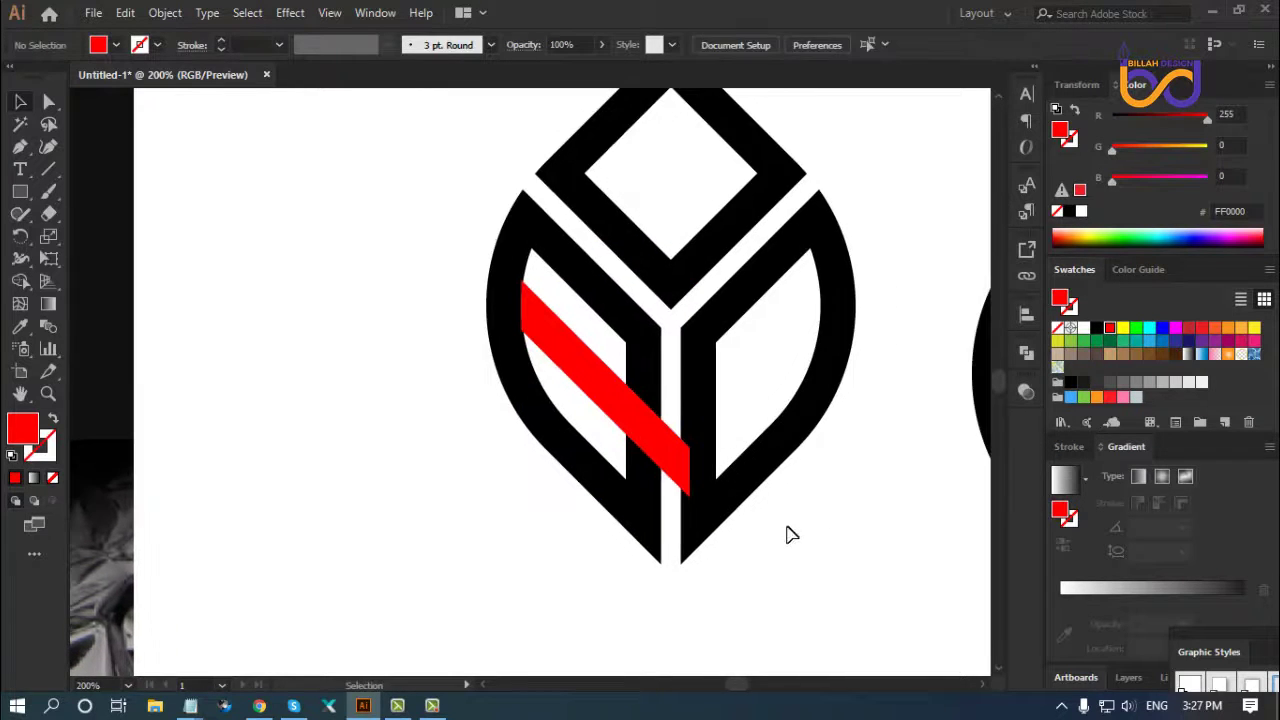
pyautogui.click(538, 408)
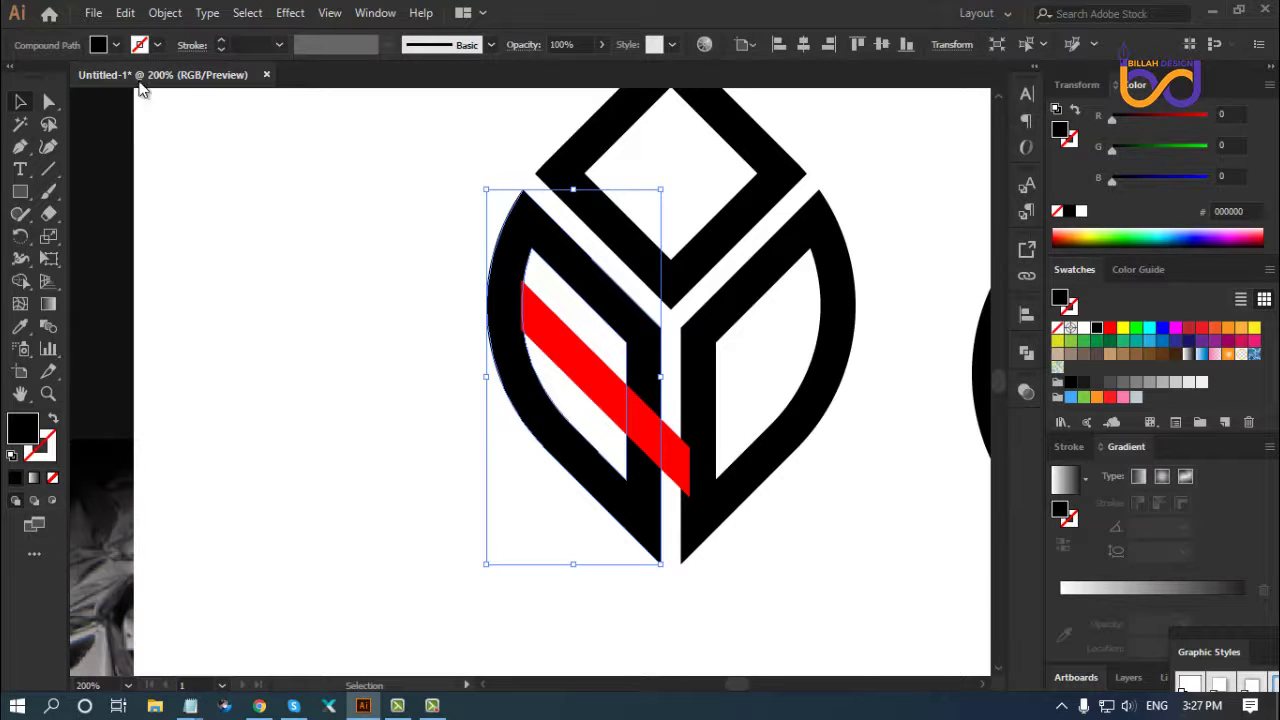
pyautogui.click(162, 13)
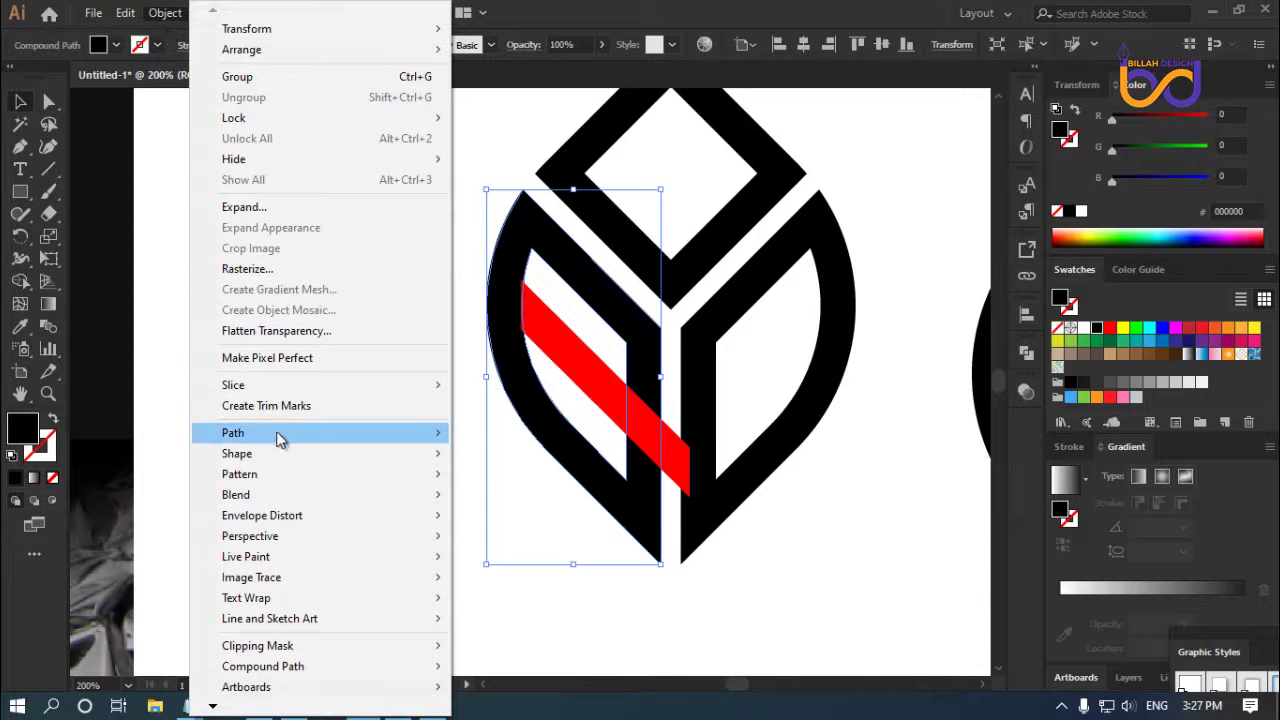
pyautogui.moveTo(232, 432)
pyautogui.click(575, 497)
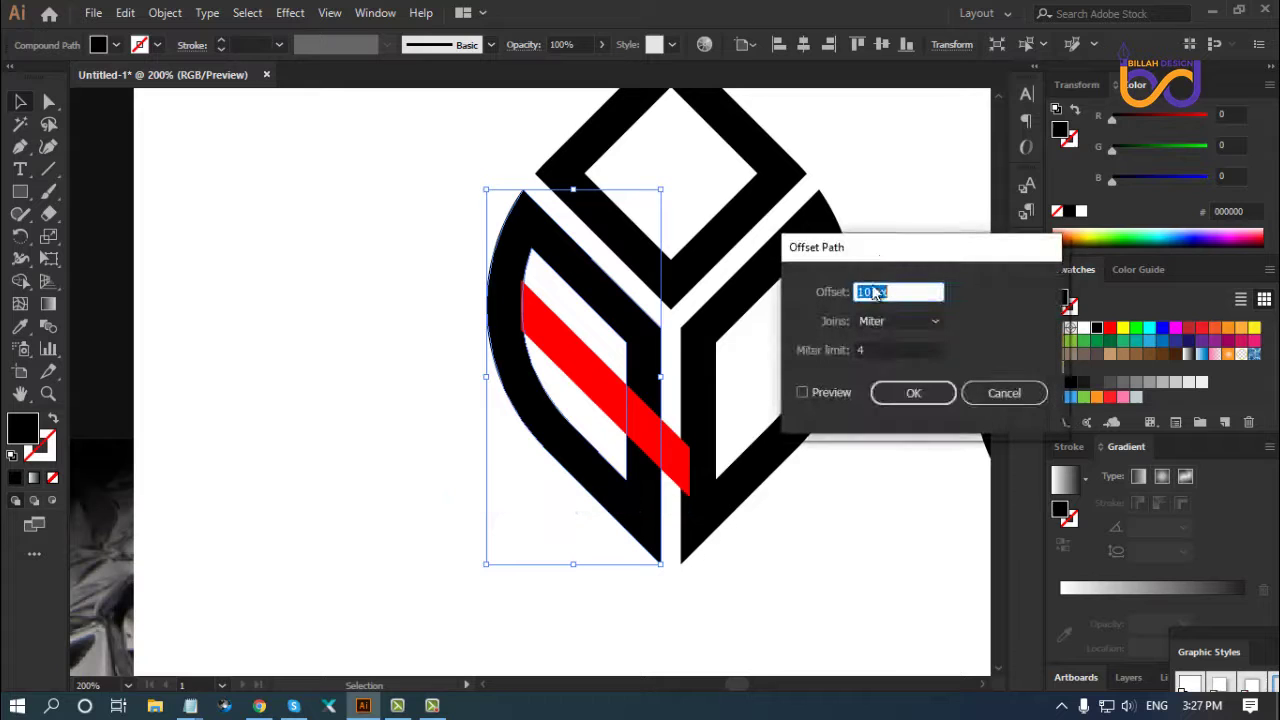
pyautogui.moveTo(900, 256); pyautogui.dragTo(920, 258)
pyautogui.click(823, 391)
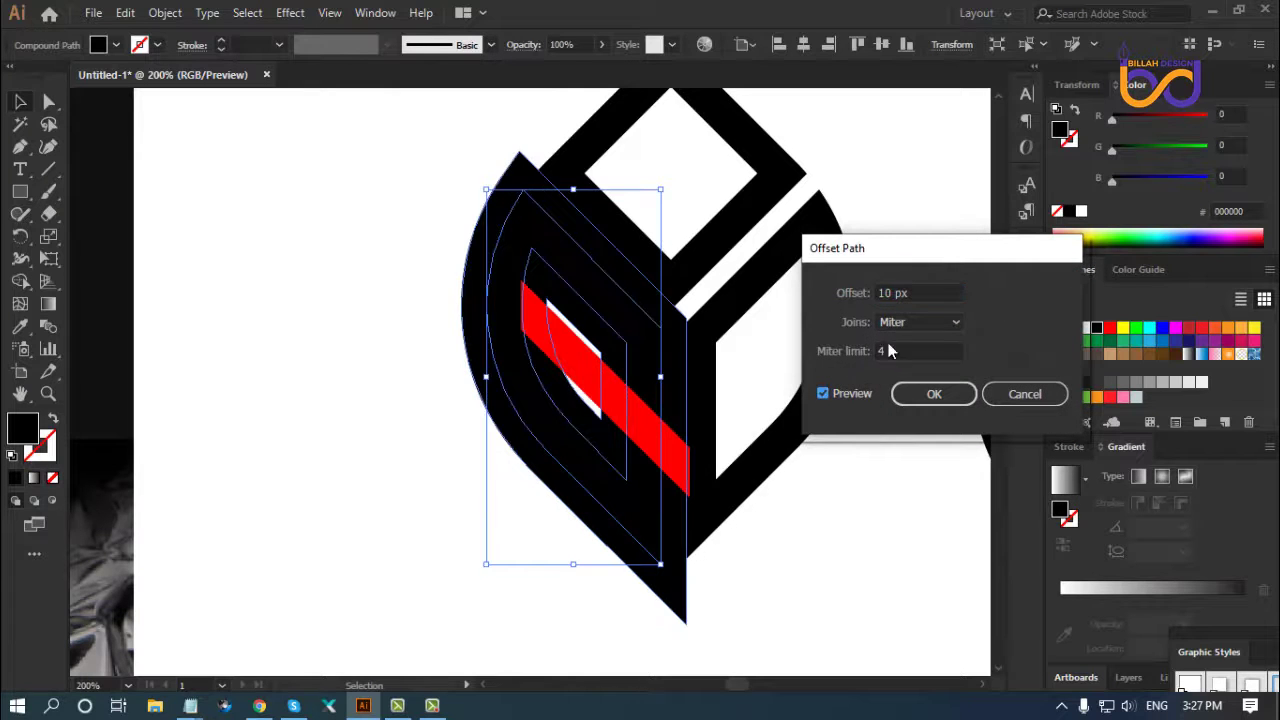
pyautogui.press('Up')
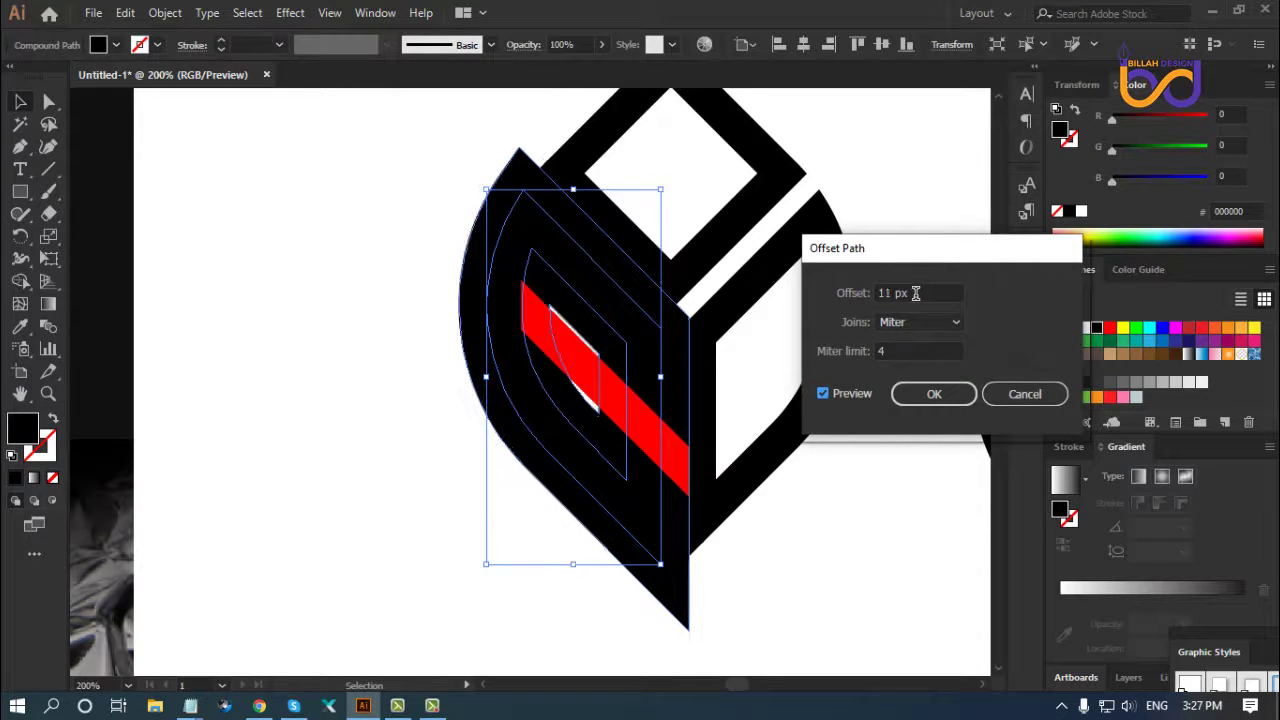
pyautogui.press('Up')
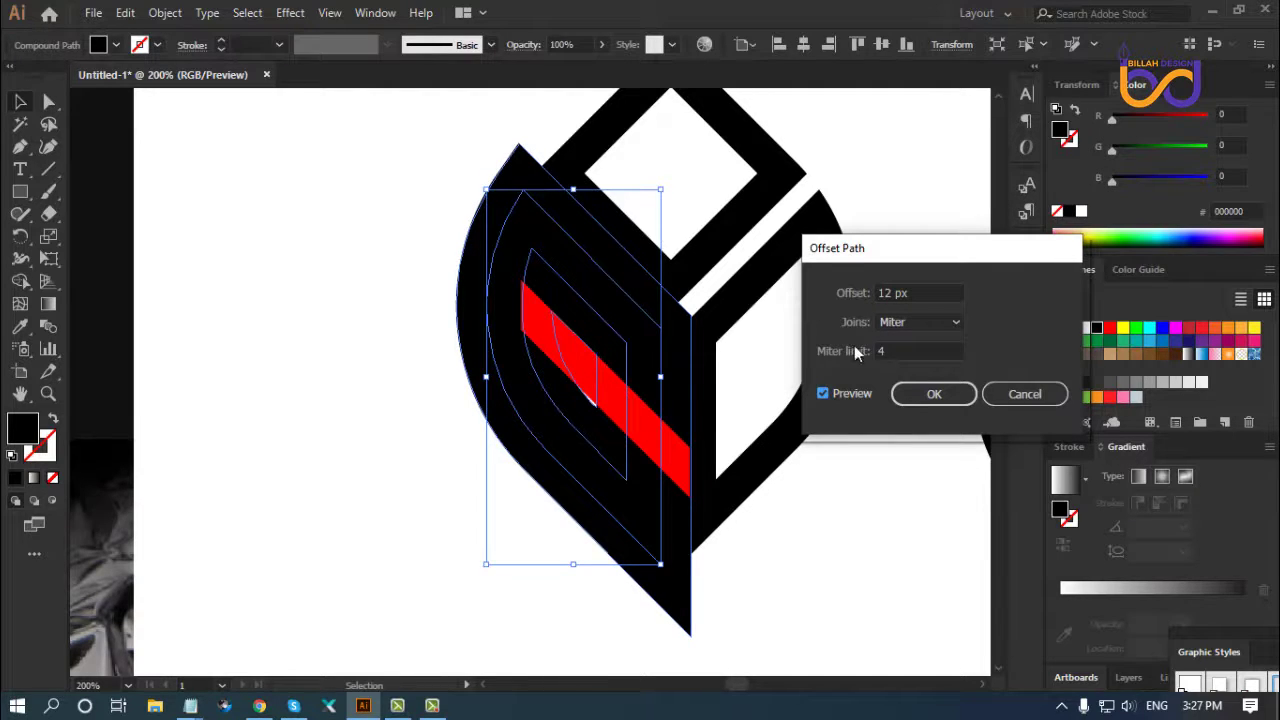
pyautogui.moveTo(923, 292); pyautogui.dragTo(848, 298)
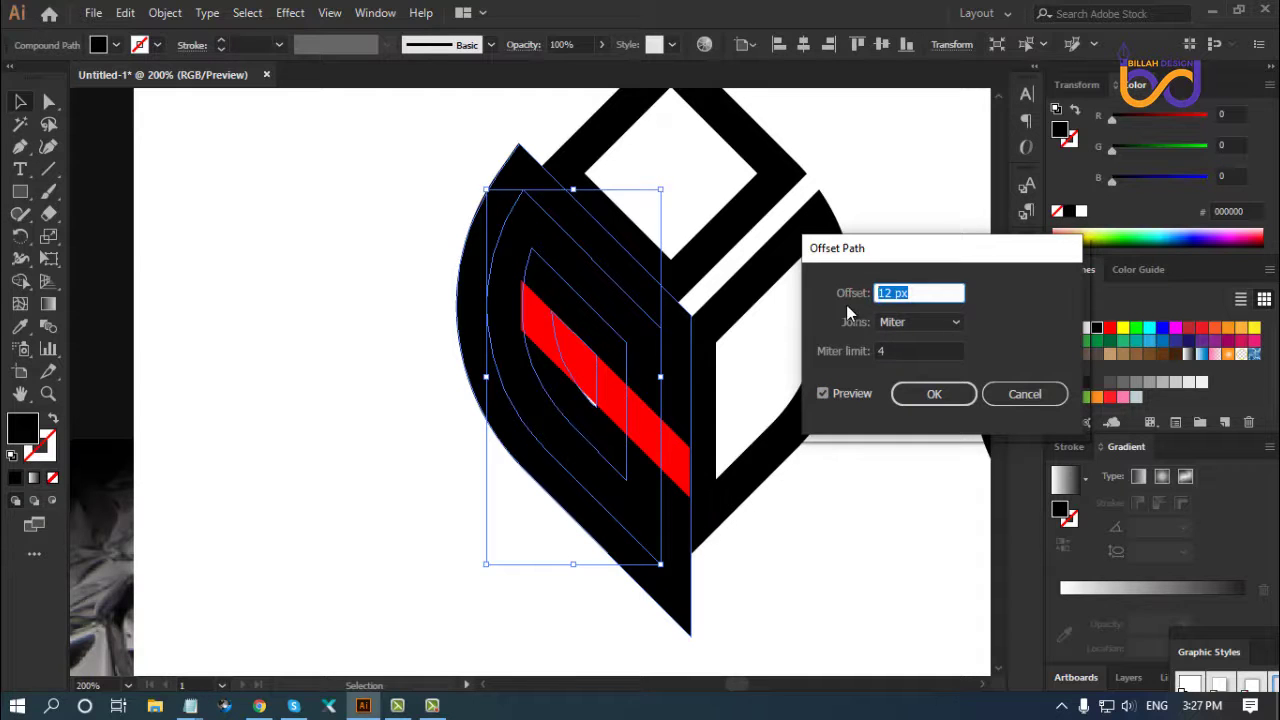
pyautogui.write('11.5')
pyautogui.click(932, 394)
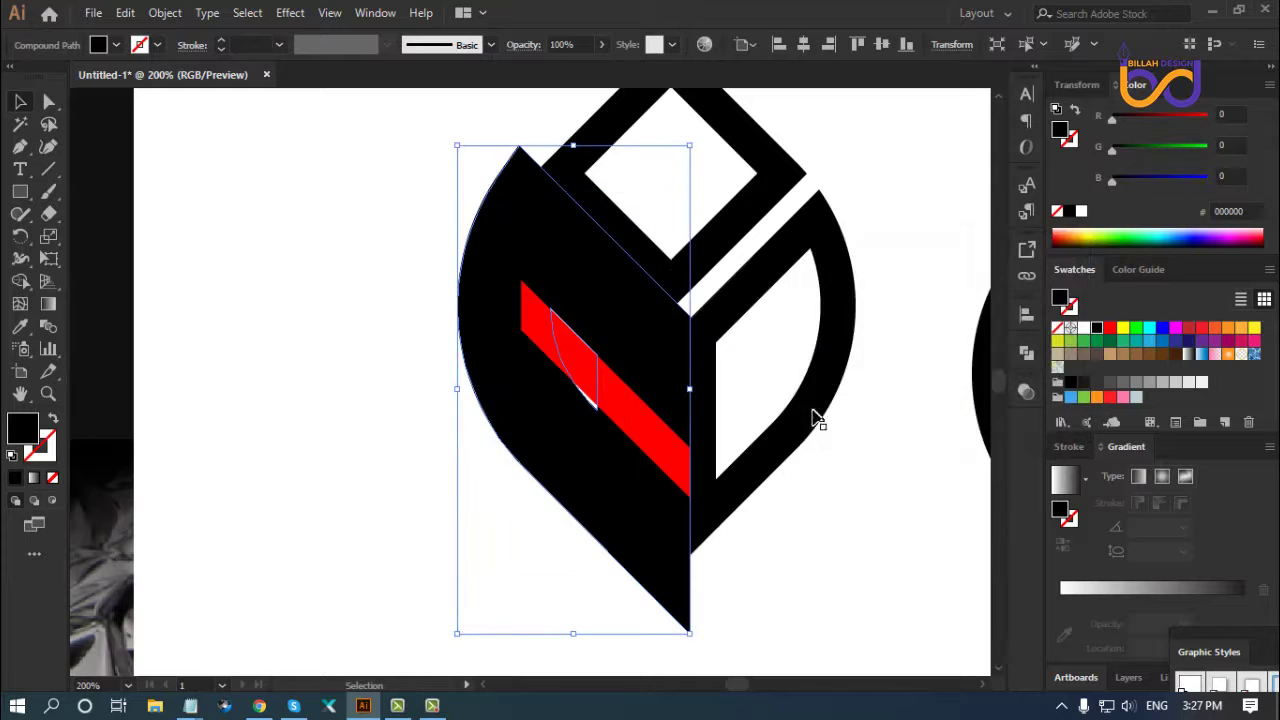
# Shape Builder-trim the red bar against the offset shape, then delete the offset copy
pyautogui.click(48, 103)
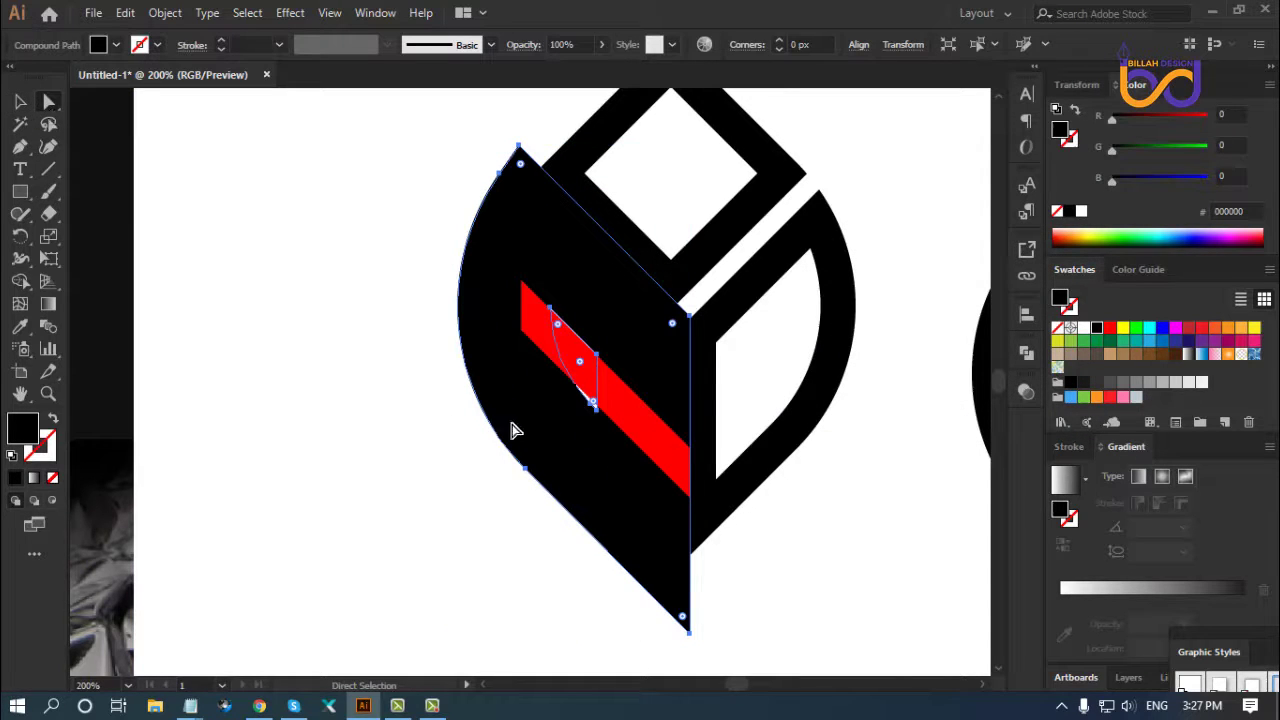
pyautogui.keyDown('shift'); pyautogui.click(610, 400); pyautogui.keyUp('shift')
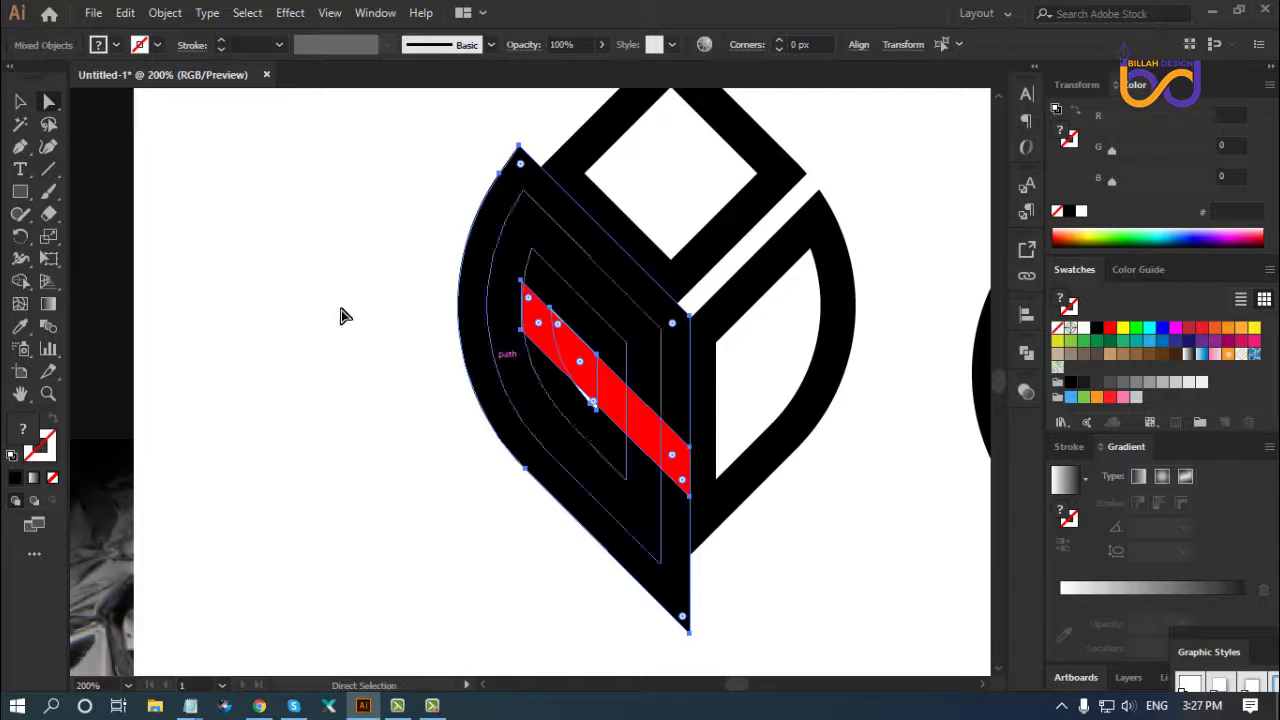
pyautogui.click(22, 282)
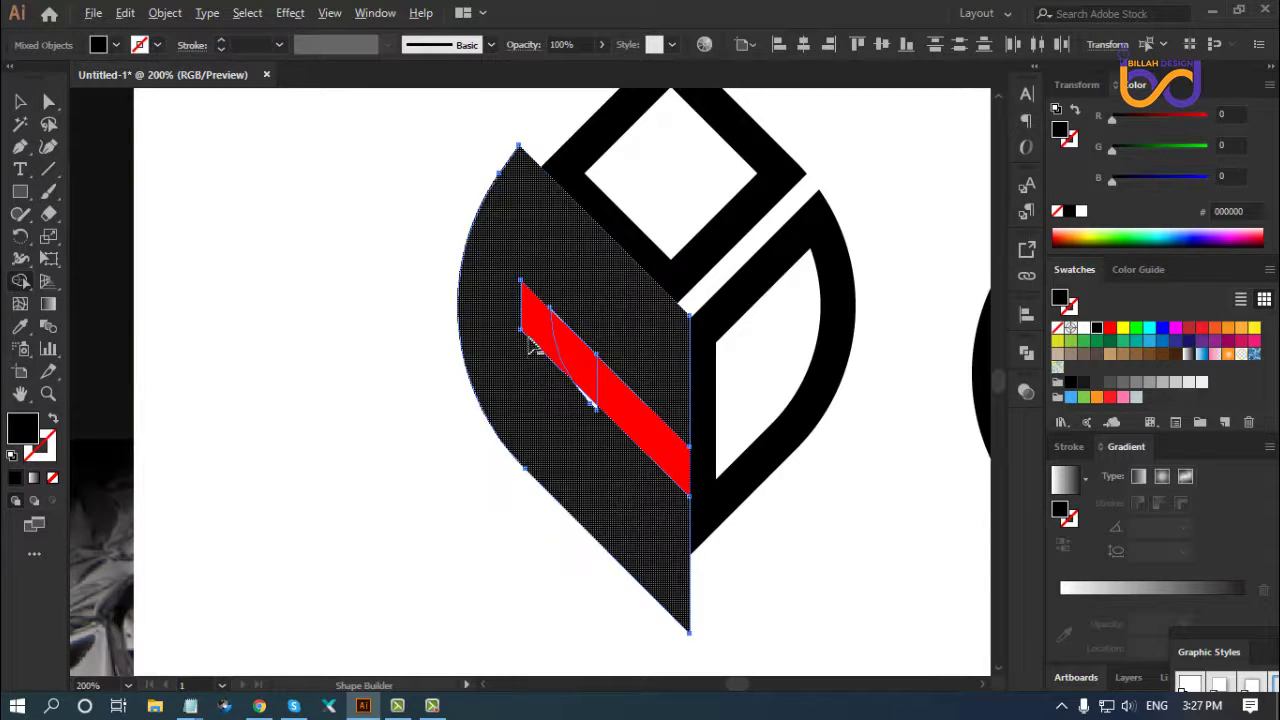
pyautogui.keyDown('alt'); pyautogui.click(525, 325); pyautogui.keyUp('alt')
pyautogui.click(52, 103)
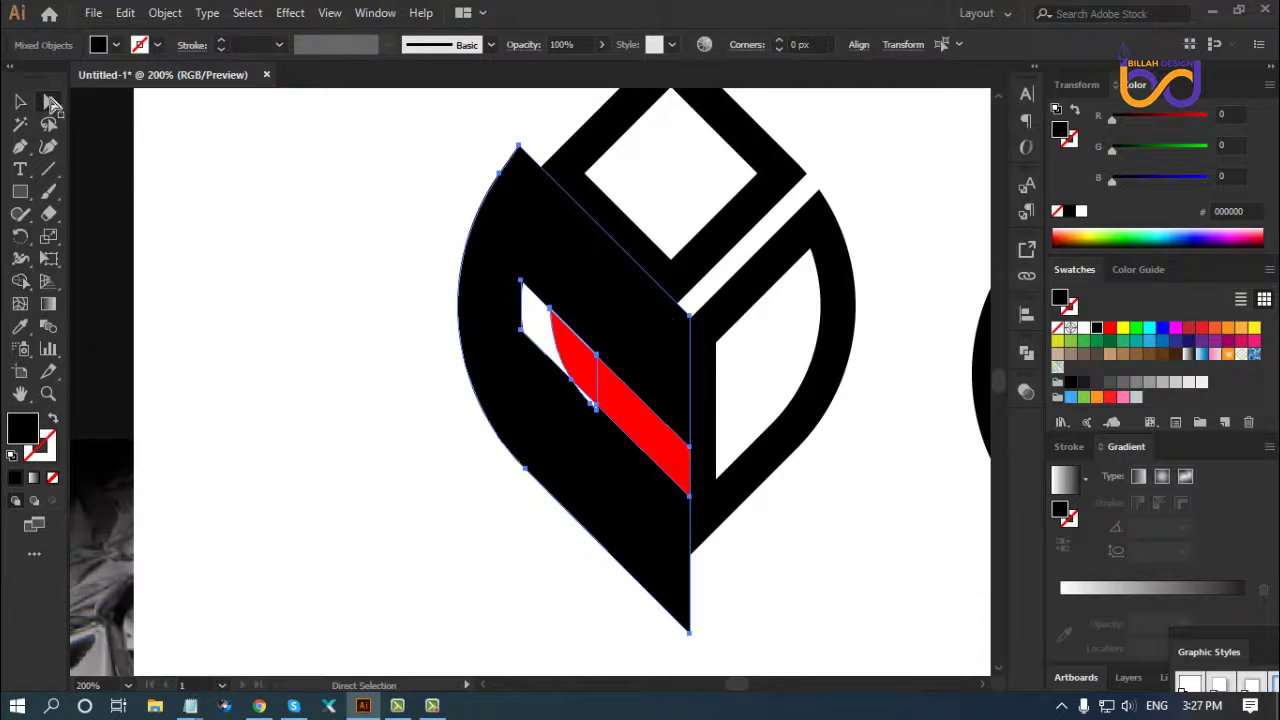
pyautogui.click(443, 409)
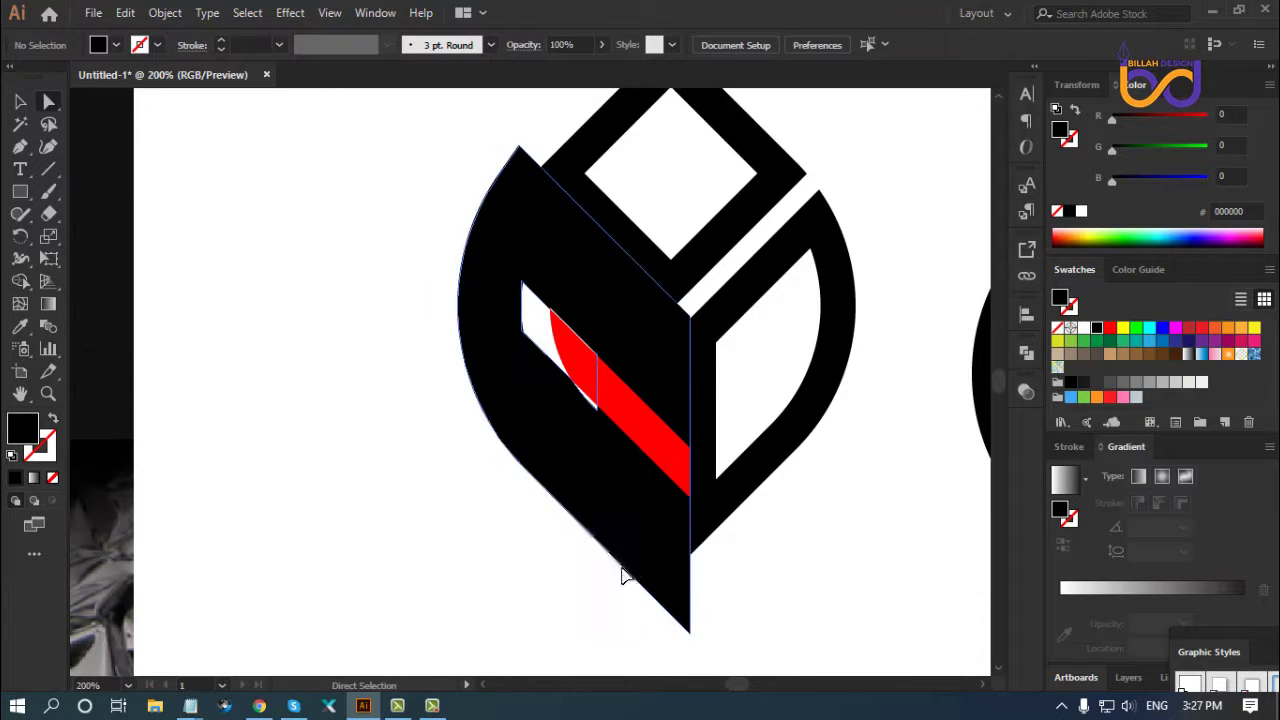
pyautogui.moveTo(622, 577); pyautogui.dragTo(339, 518)
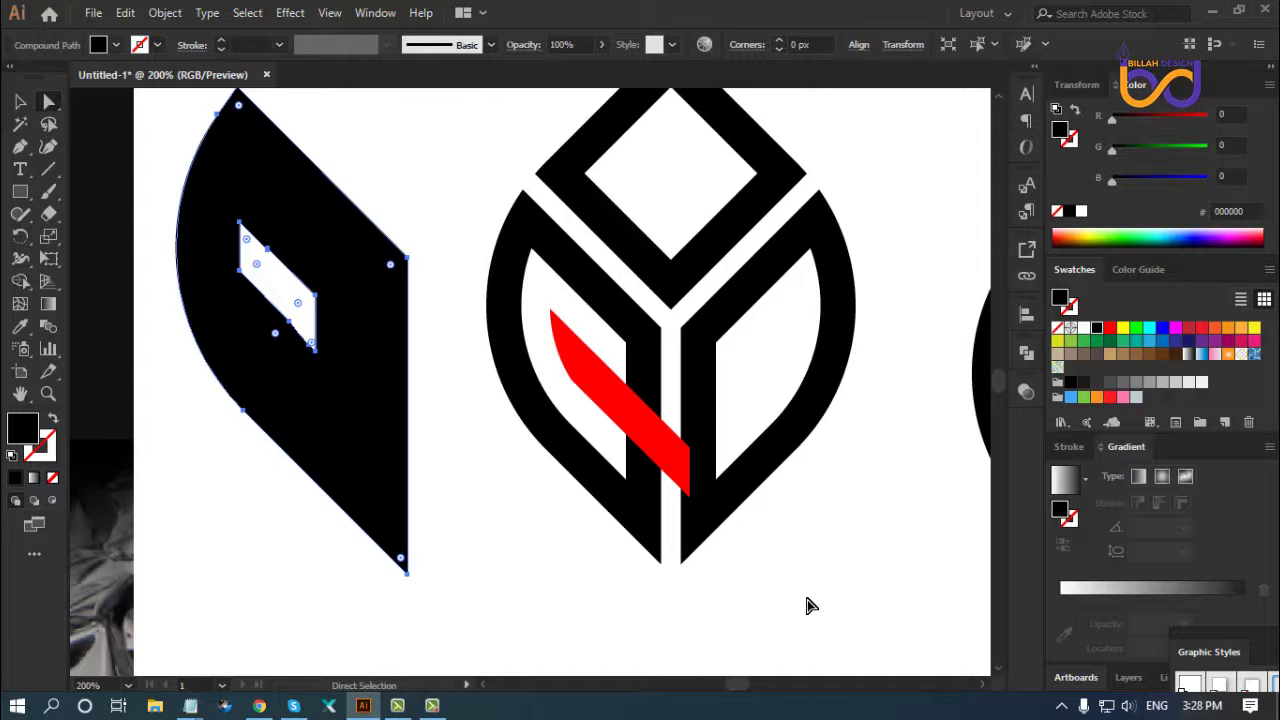
pyautogui.press('Delete')
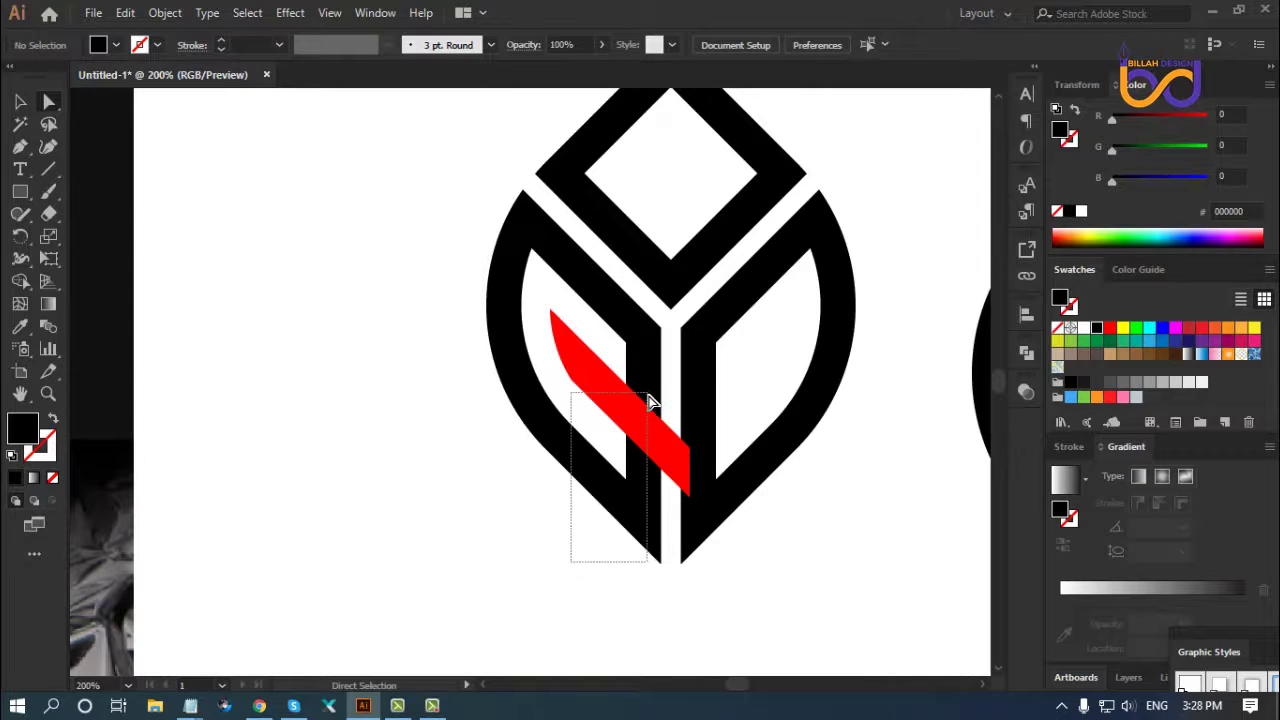
# Delete the red tip past the central vein and unite the left half with the bar
pyautogui.click(645, 400)
pyautogui.click(20, 281)
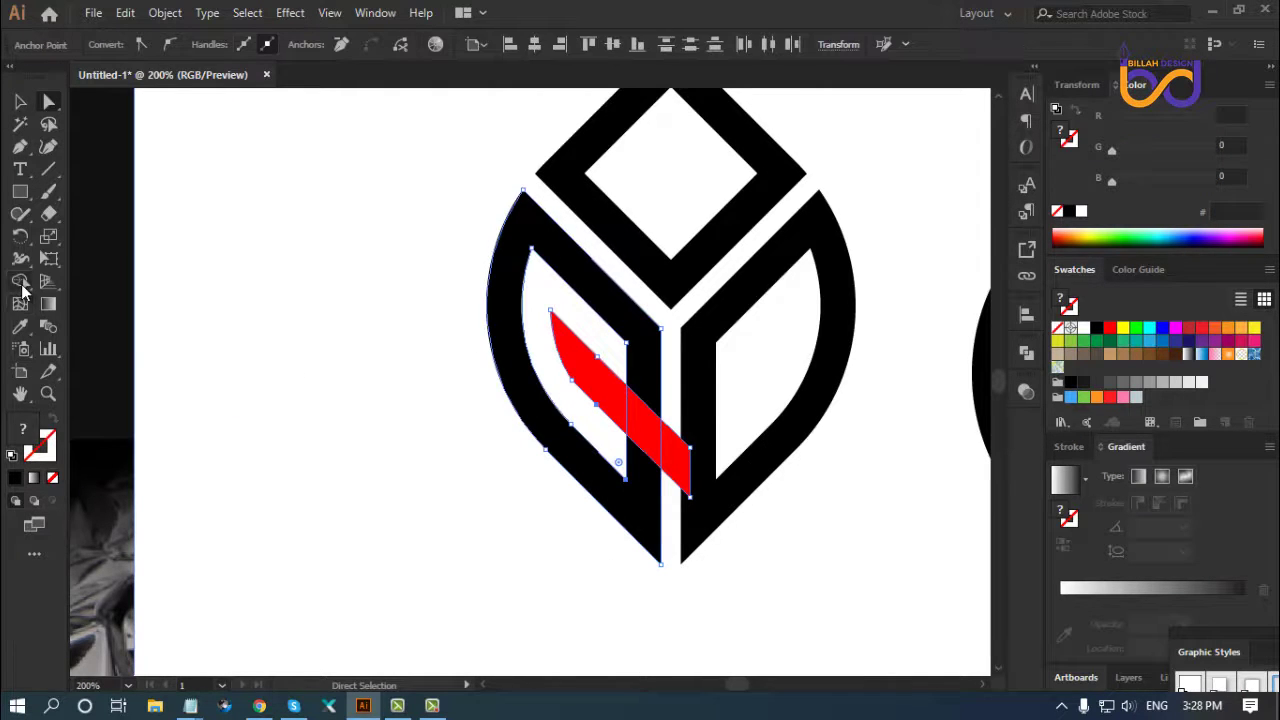
pyautogui.keyDown('alt'); pyautogui.click(685, 478); pyautogui.keyUp('alt')
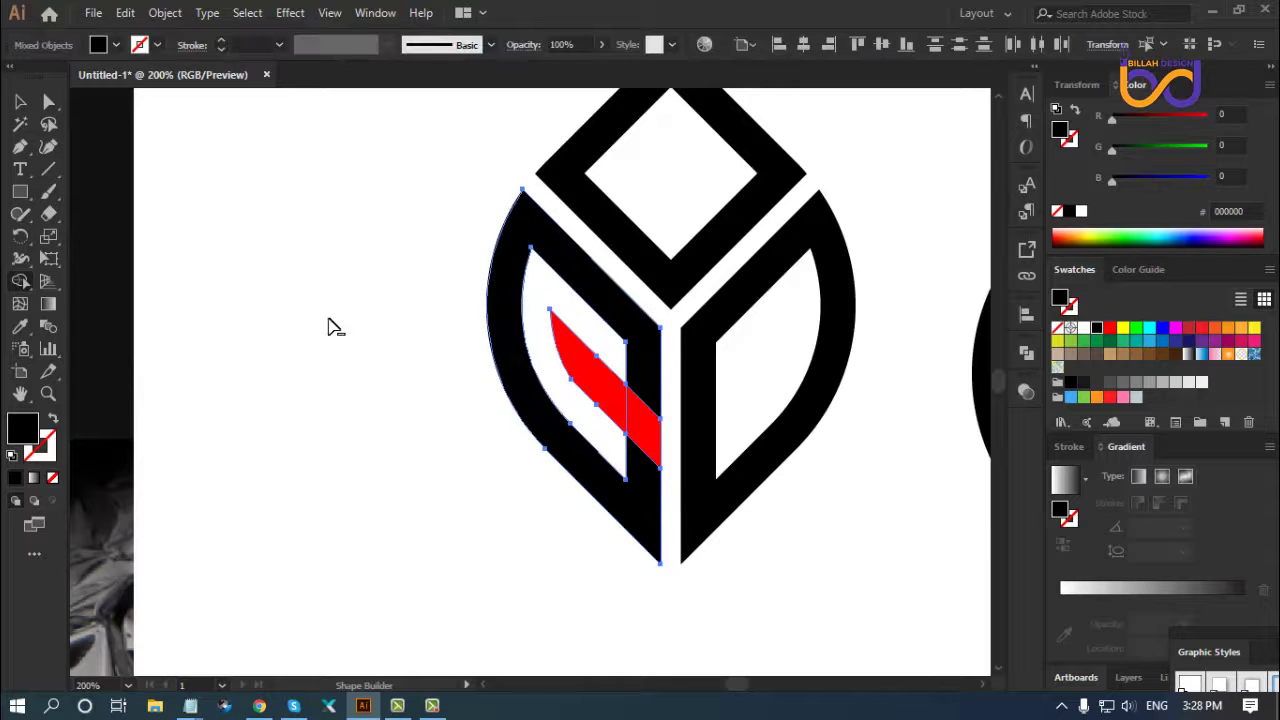
pyautogui.press('v')
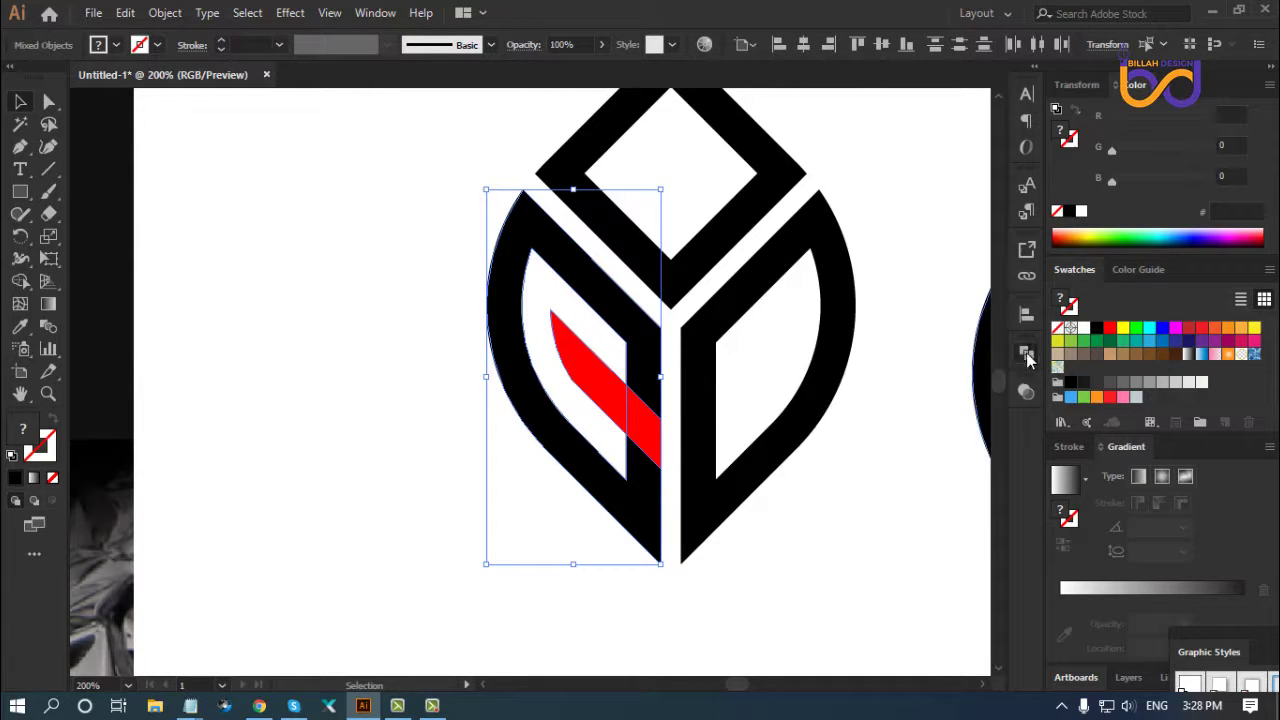
pyautogui.click(1026, 352)
pyautogui.click(808, 395)
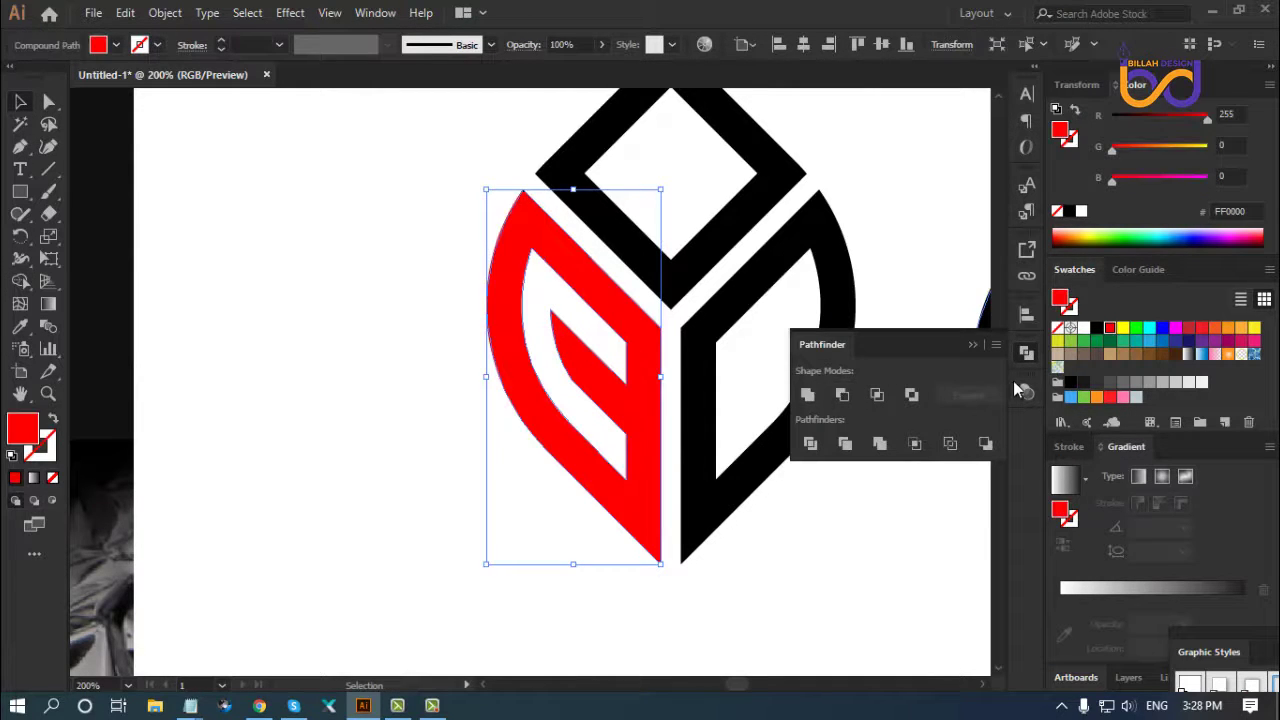
pyautogui.click(1026, 355)
pyautogui.click(854, 540)
pyautogui.press('a')
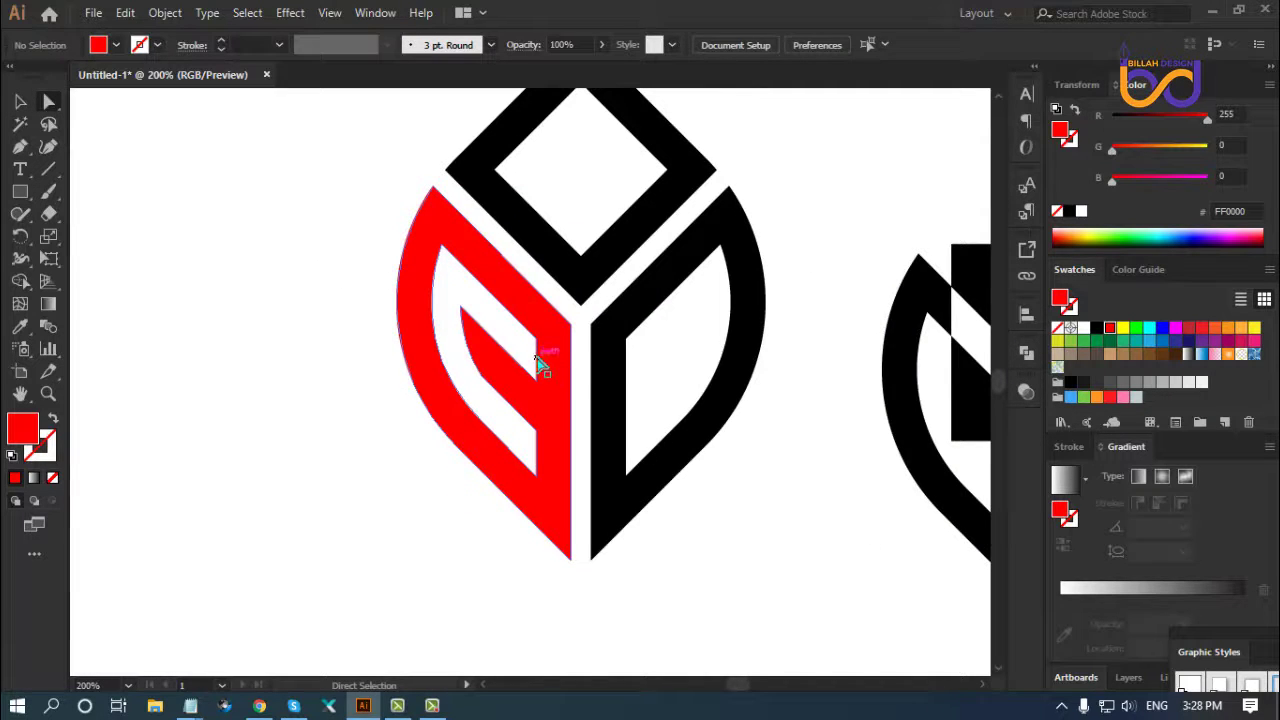
# Move the red piece down-right, then back near its original spot
pyautogui.click(537, 362)
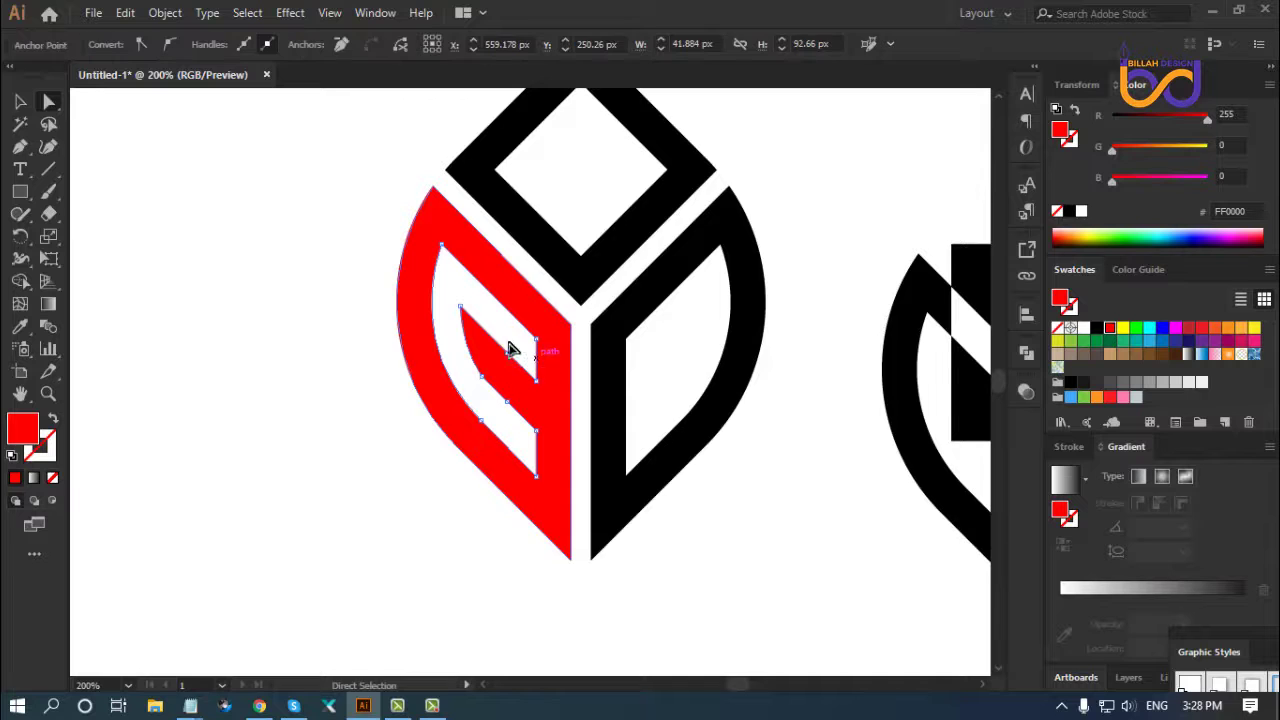
pyautogui.click(642, 555)
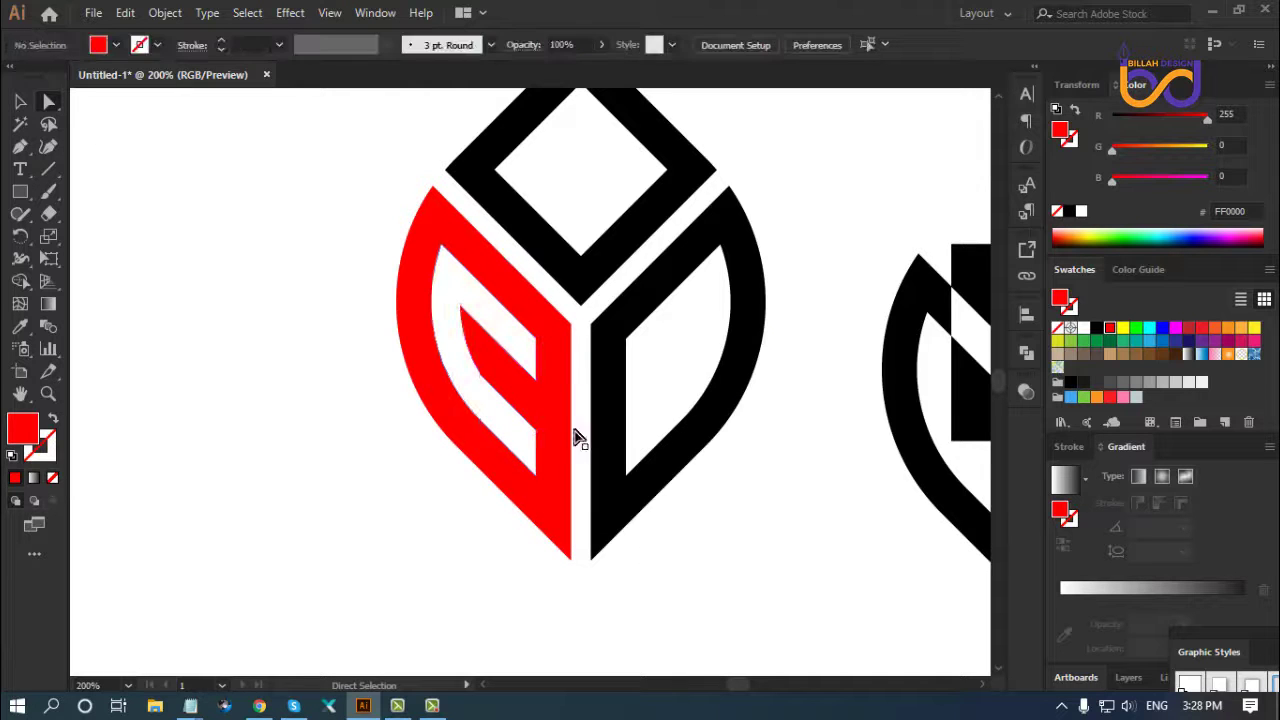
pyautogui.moveTo(537, 355); pyautogui.dragTo(660, 510)
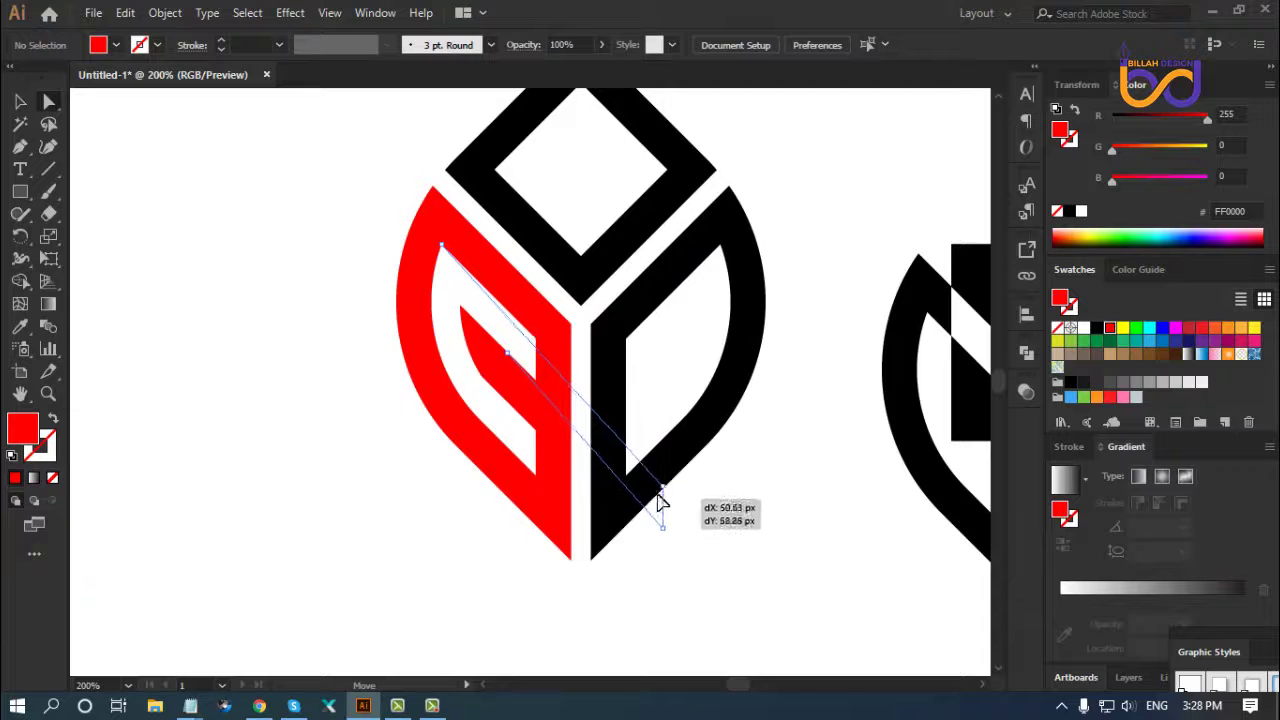
pyautogui.moveTo(660, 510)
pyautogui.mouseDown()
pyautogui.moveTo(503, 314)
pyautogui.moveTo(671, 491)
pyautogui.mouseUp()
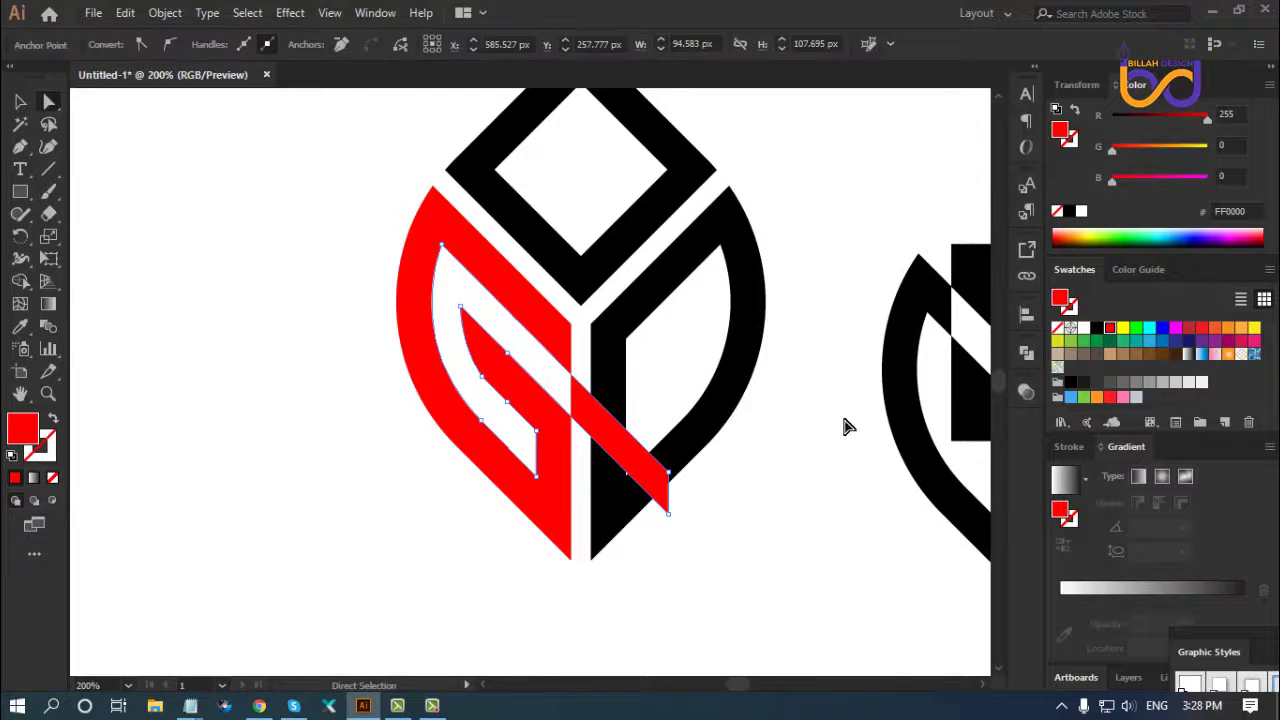
# Apply Pathfinder Divide to the red shapes and delete the stray diagonal bar piece
pyautogui.click(1028, 356)
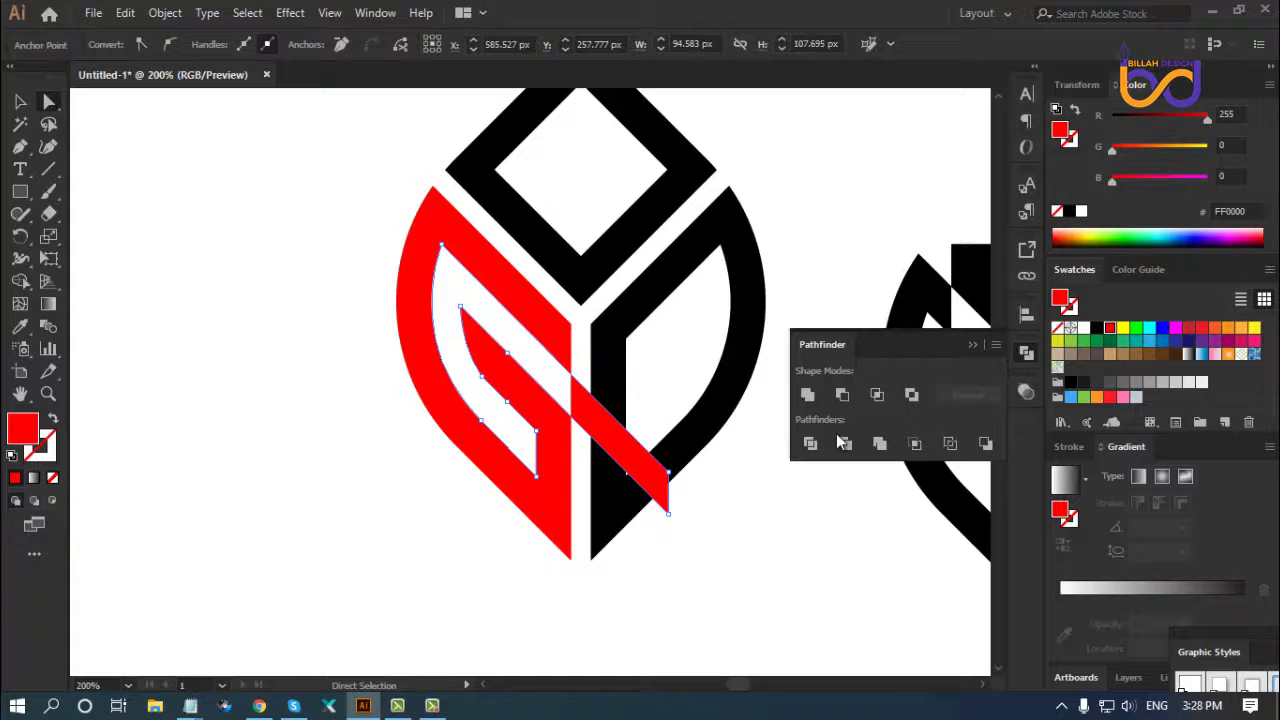
pyautogui.click(810, 443)
pyautogui.click(1028, 360)
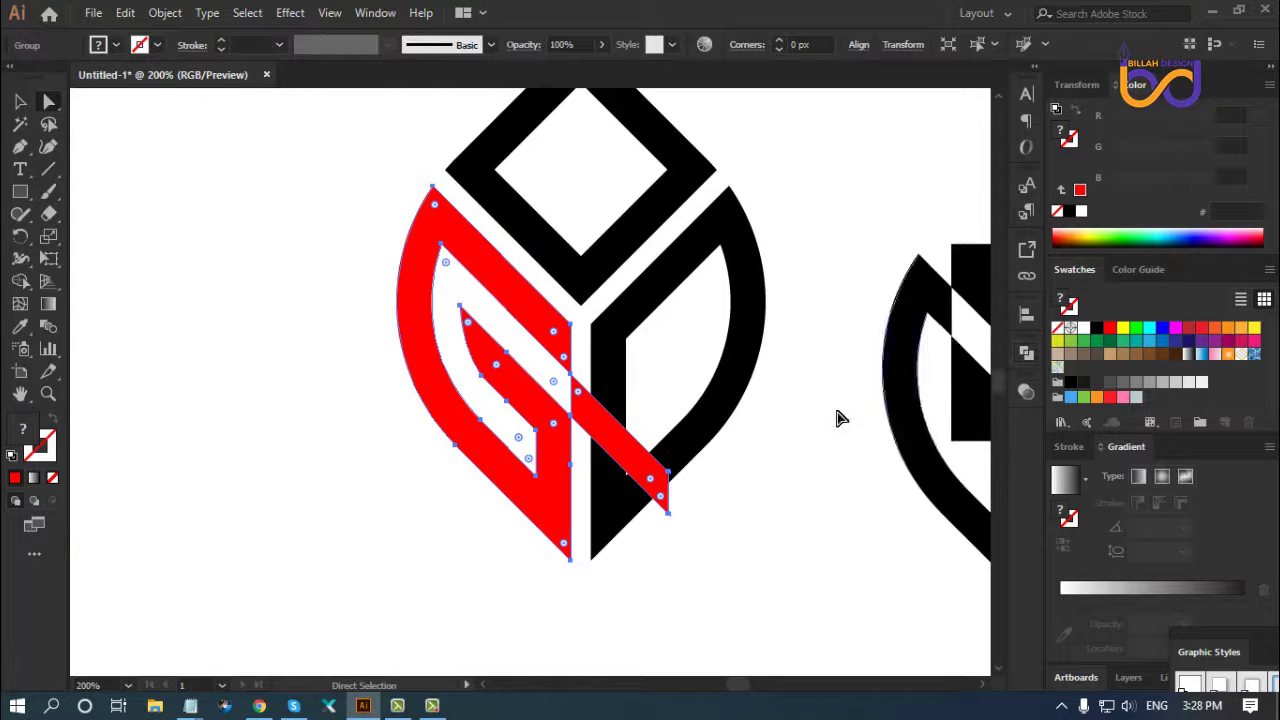
pyautogui.click(737, 584)
pyautogui.moveTo(600, 432); pyautogui.dragTo(670, 520)
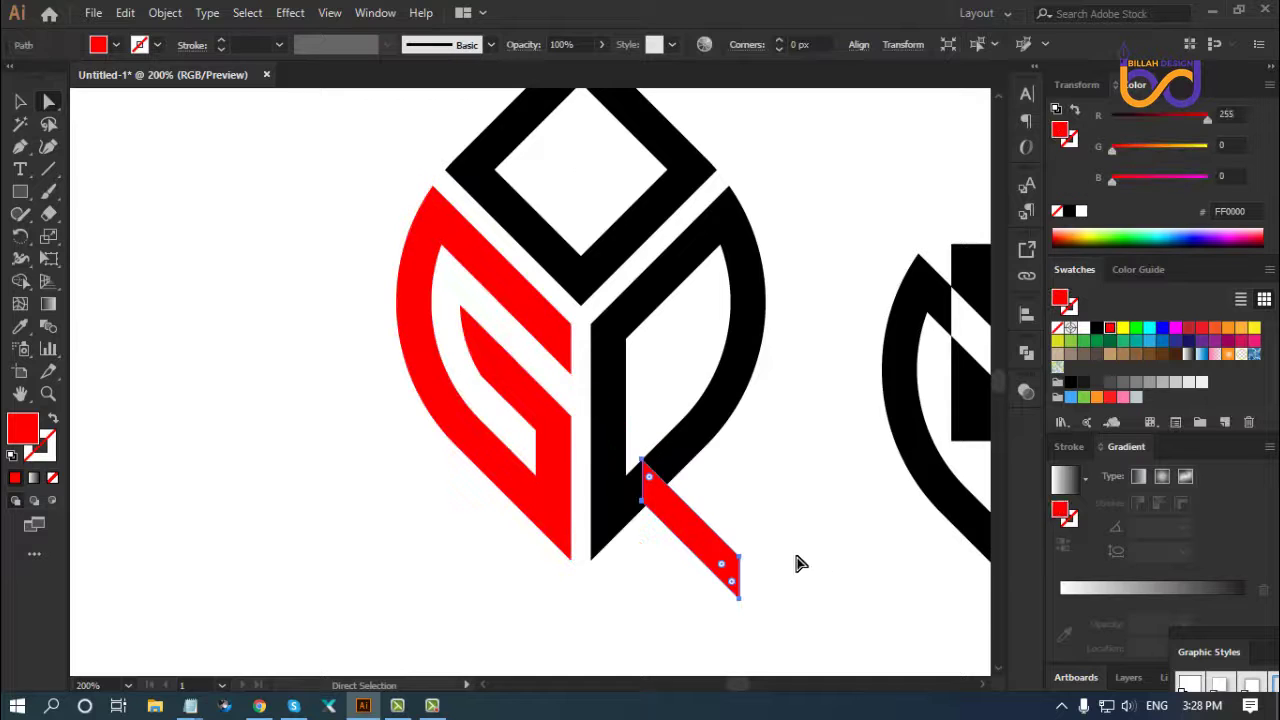
pyautogui.press('Delete')
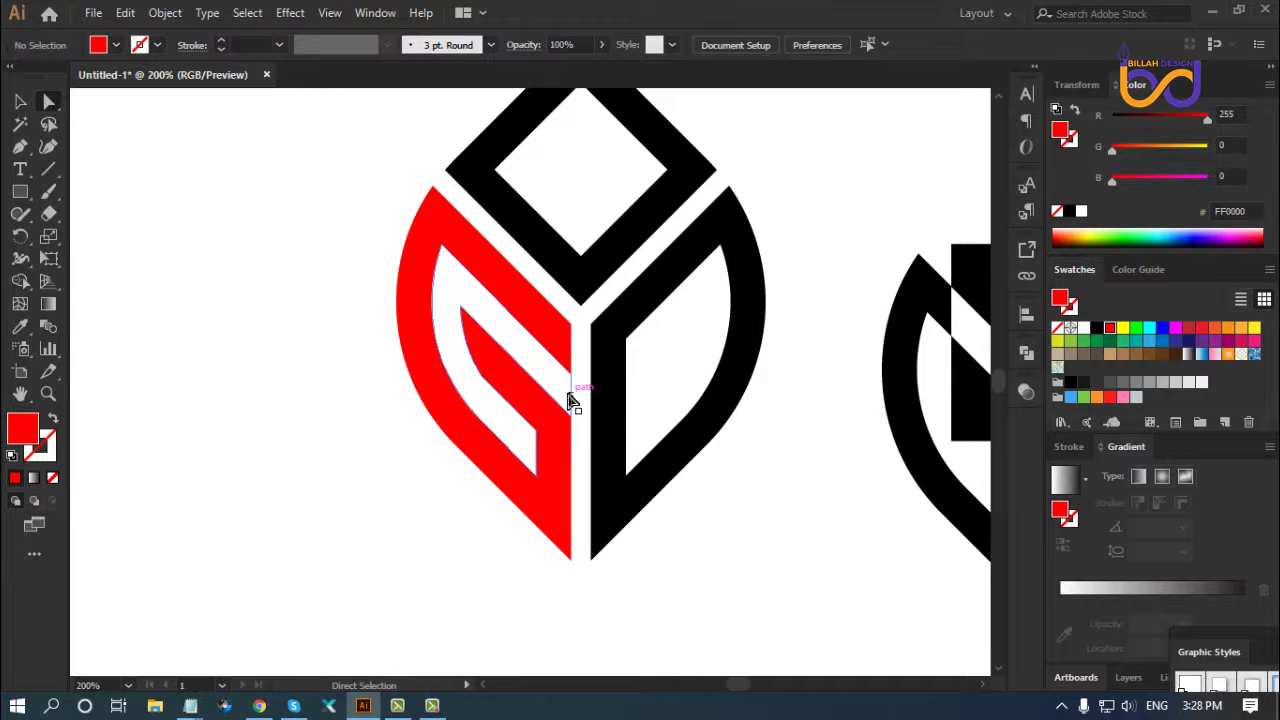
pyautogui.click(572, 401)
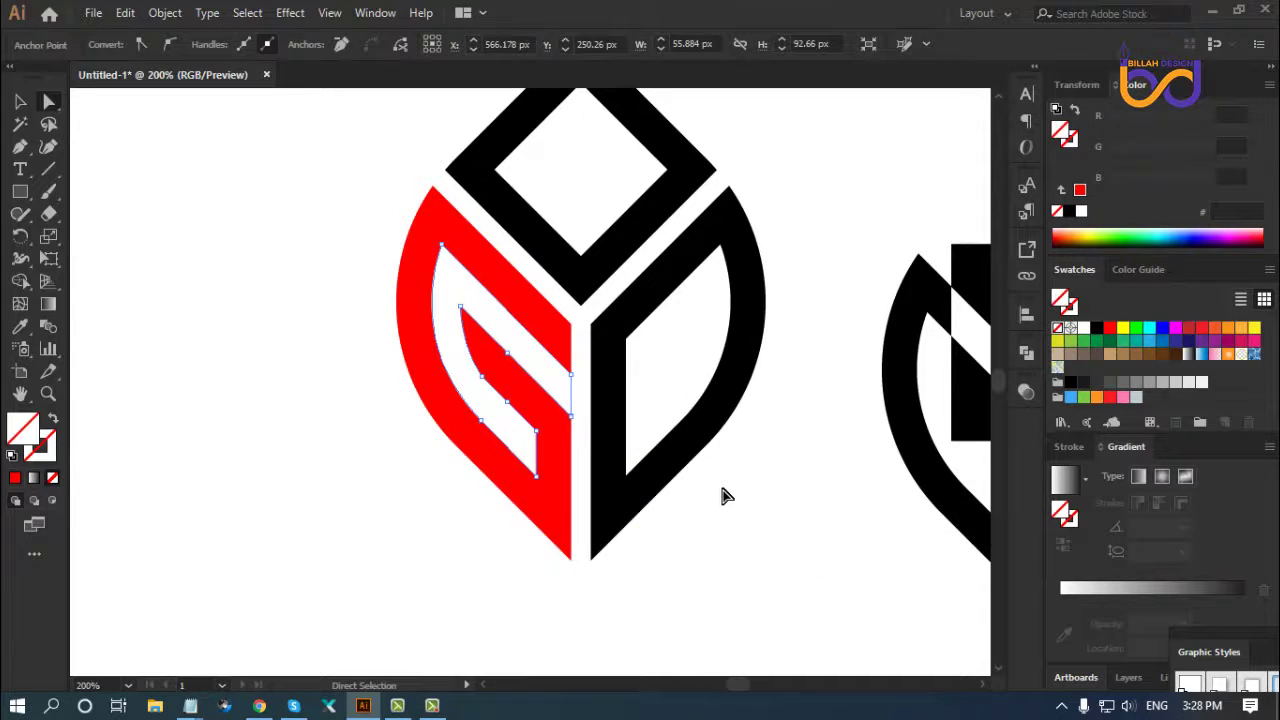
pyautogui.click(741, 511)
pyautogui.scroll(1, 740, 490)
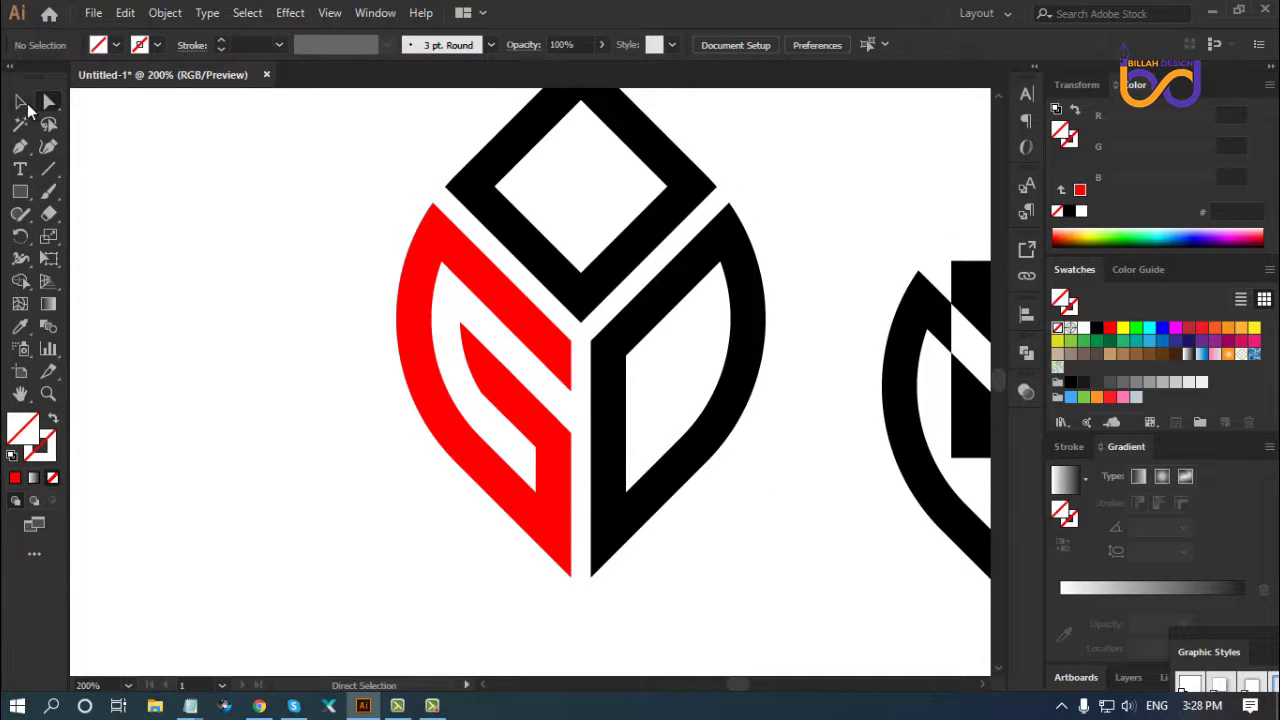
# Make a vertically reflected copy of the red left half
pyautogui.click(520, 340)
pyautogui.rightClick(520, 340)
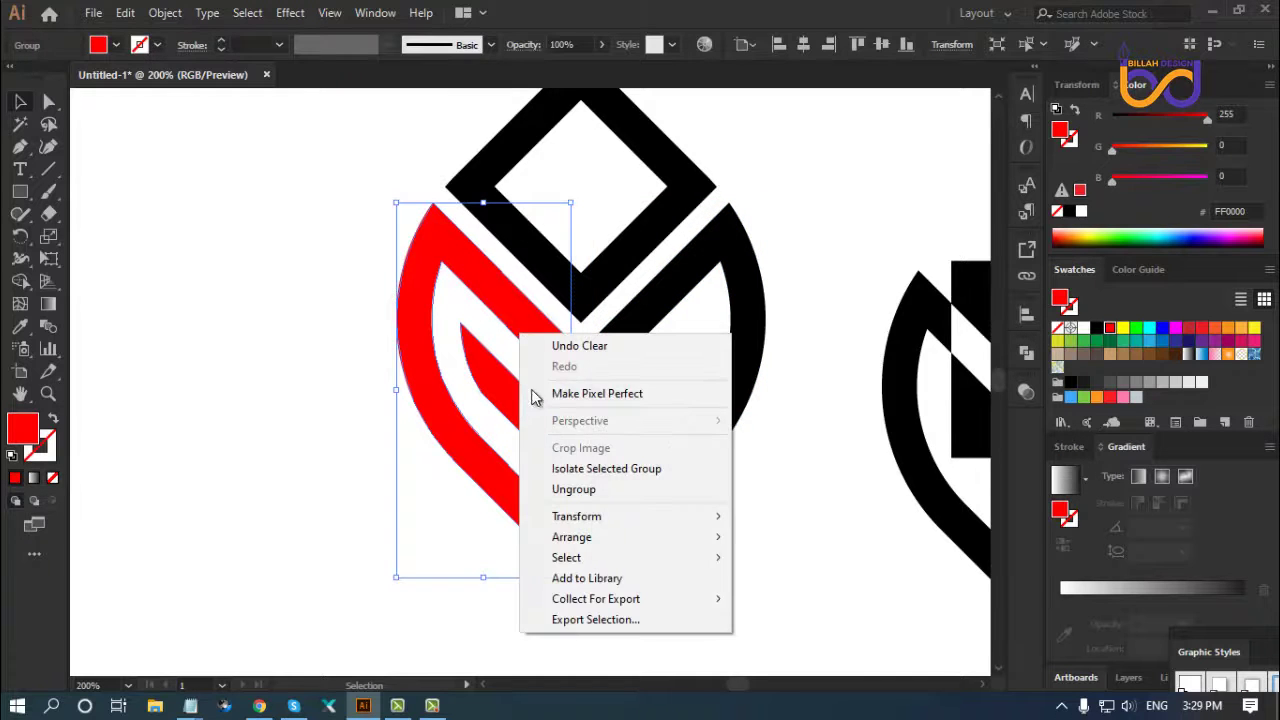
pyautogui.moveTo(577, 516)
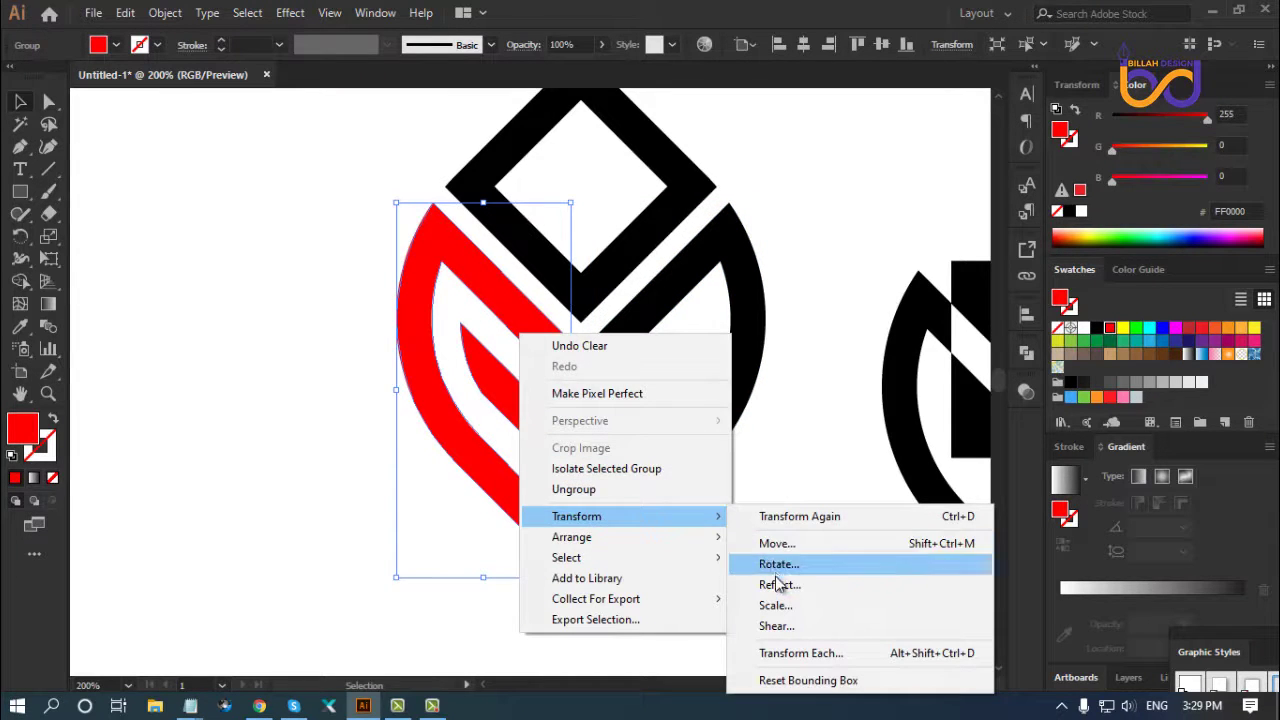
pyautogui.click(777, 503)
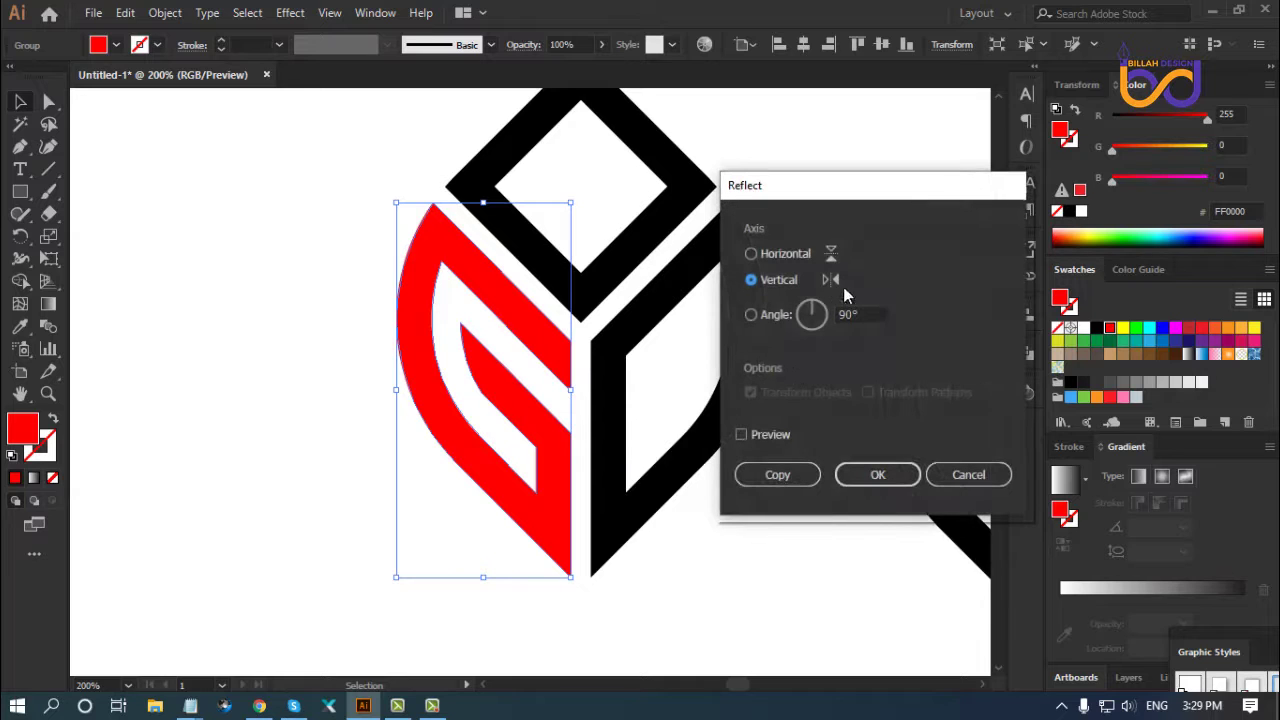
pyautogui.click(797, 477)
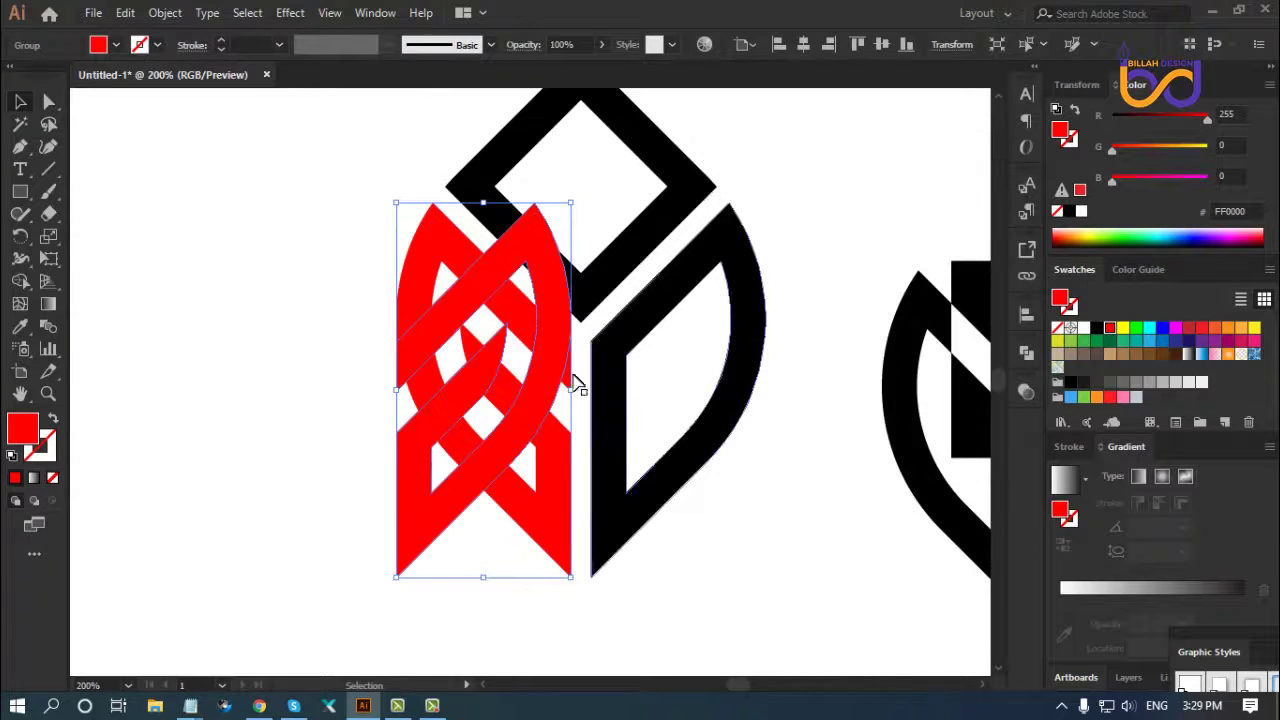
# Right-align the red copy to the black right half as key object, then delete the black half
pyautogui.keyDown('shift'); pyautogui.click(703, 271); pyautogui.keyUp('shift')
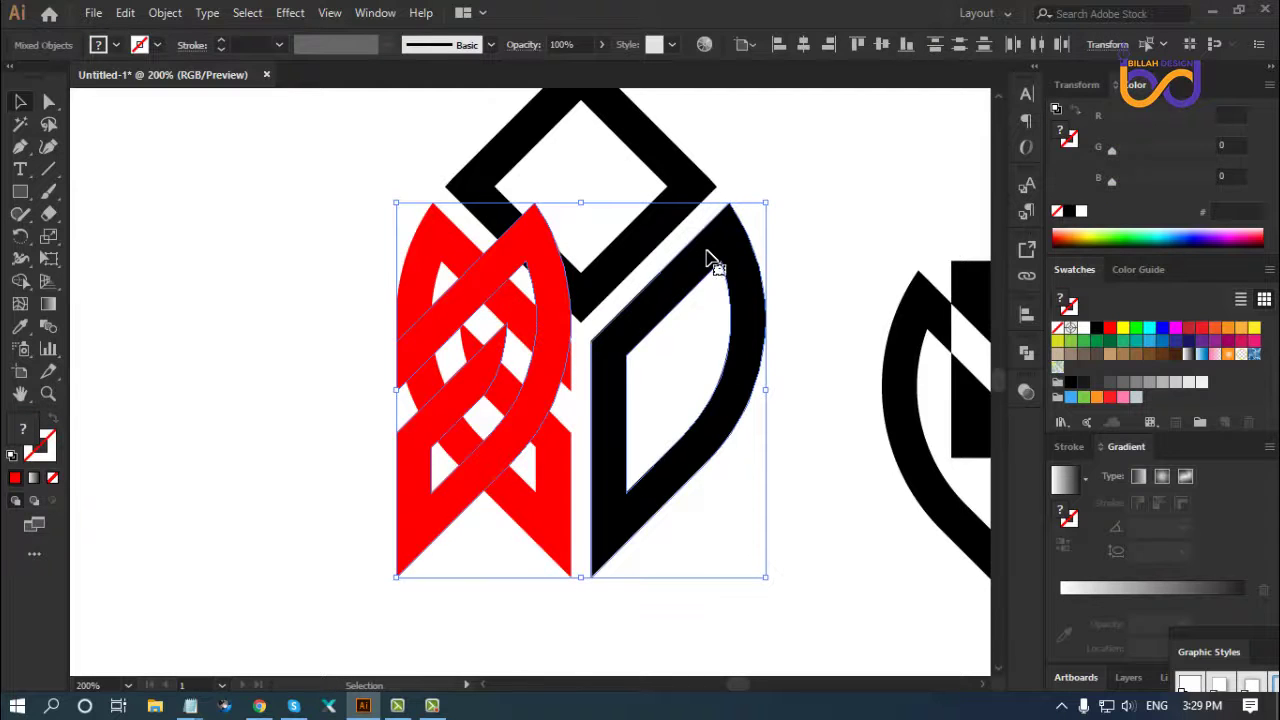
pyautogui.click(707, 258)
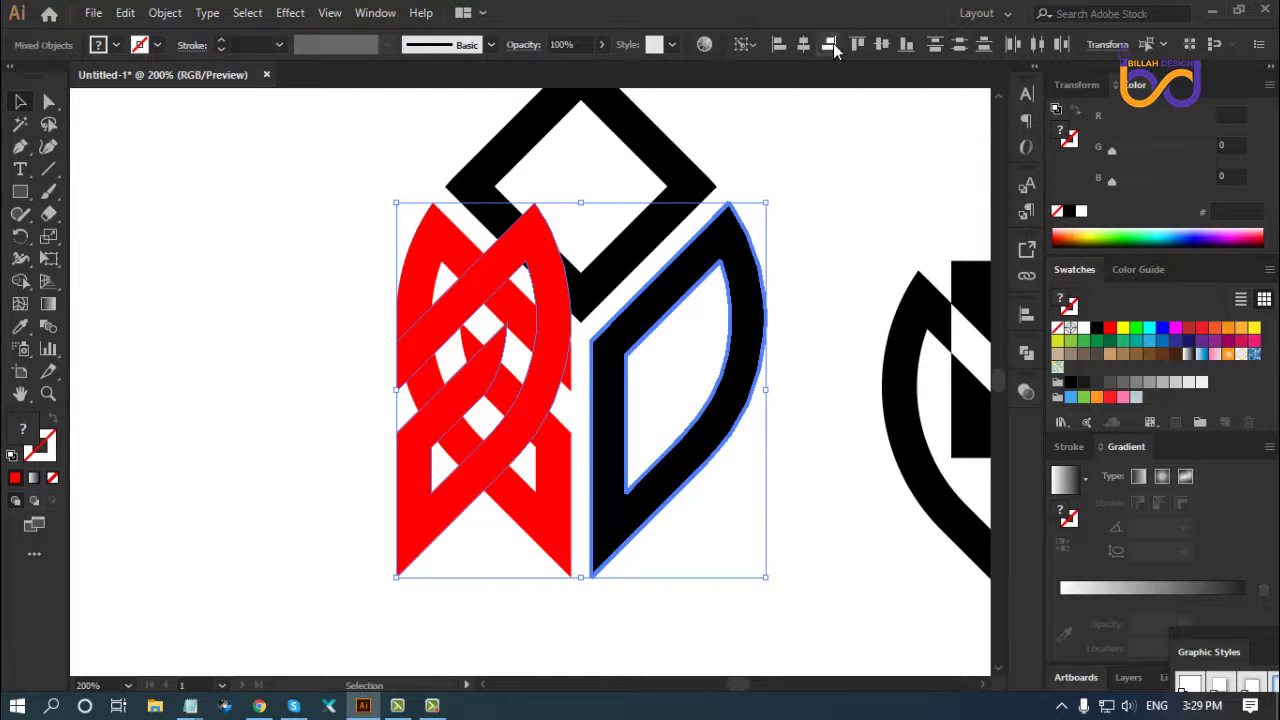
pyautogui.click(830, 45)
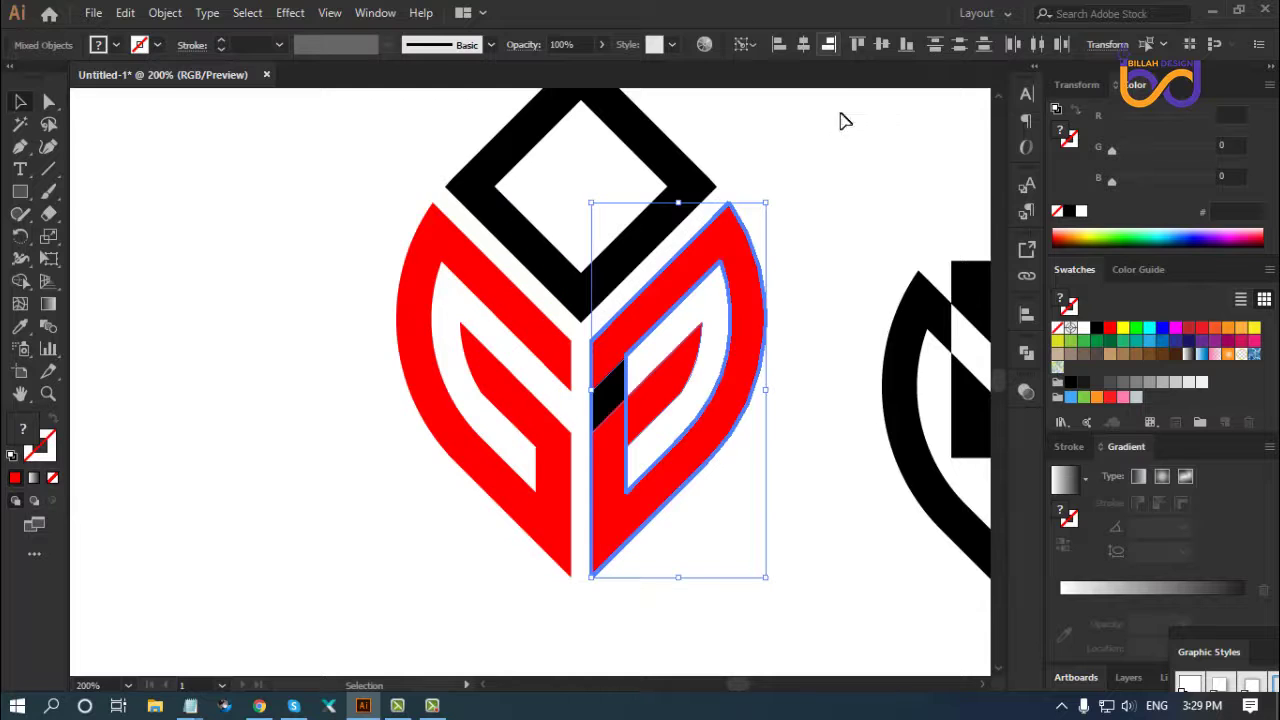
pyautogui.click(845, 275)
pyautogui.moveTo(626, 403)
pyautogui.mouseDown()
pyautogui.moveTo(780, 523)
pyautogui.moveTo(812, 512)
pyautogui.mouseUp()
pyautogui.press('Delete')
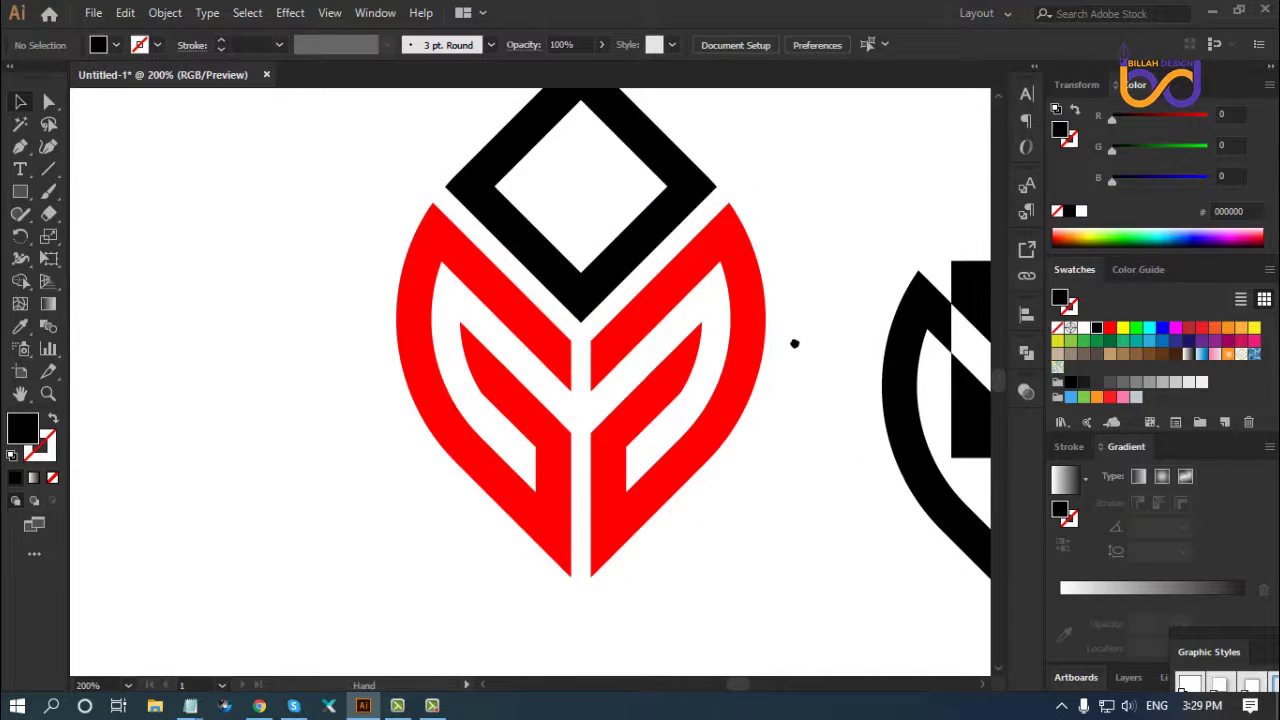
pyautogui.moveTo(794, 343); pyautogui.dragTo(800, 360)
pyautogui.hotkey('ctrl', '-')
# Place a scaled-down copy of the red leaf logo at the upper left
pyautogui.moveTo(738, 304); pyautogui.dragTo(752, 314)
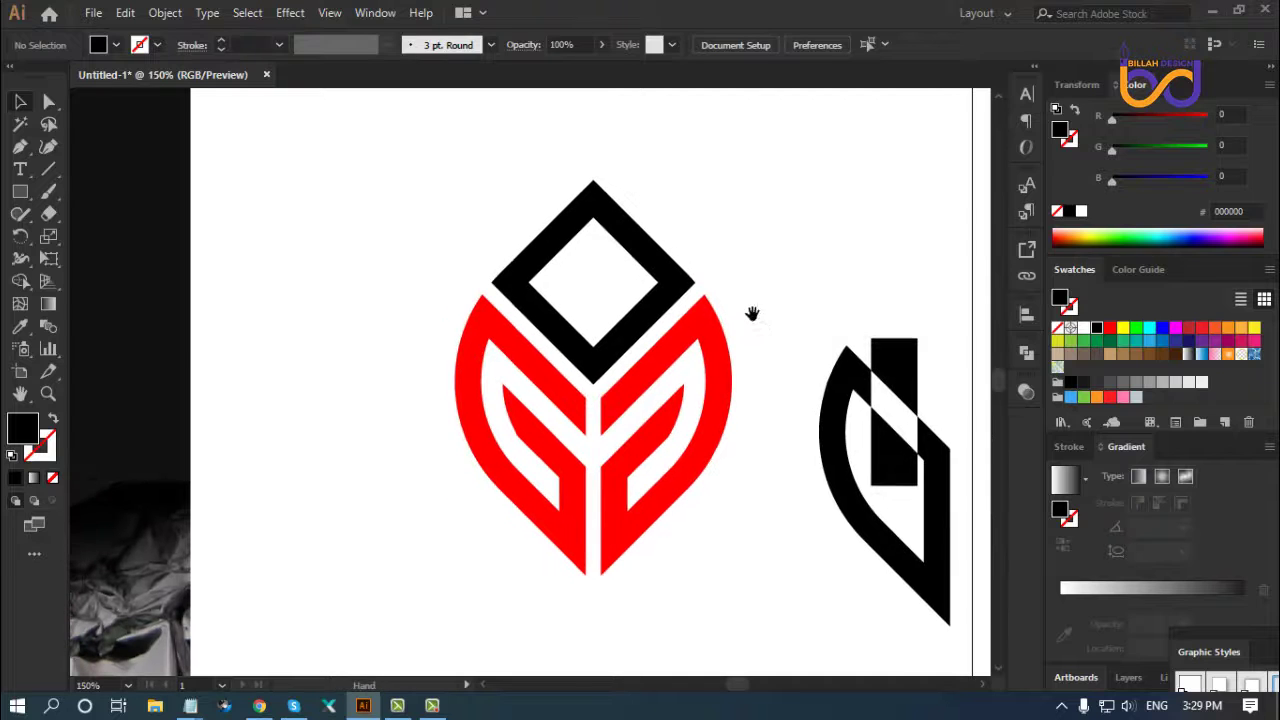
pyautogui.click(560, 251)
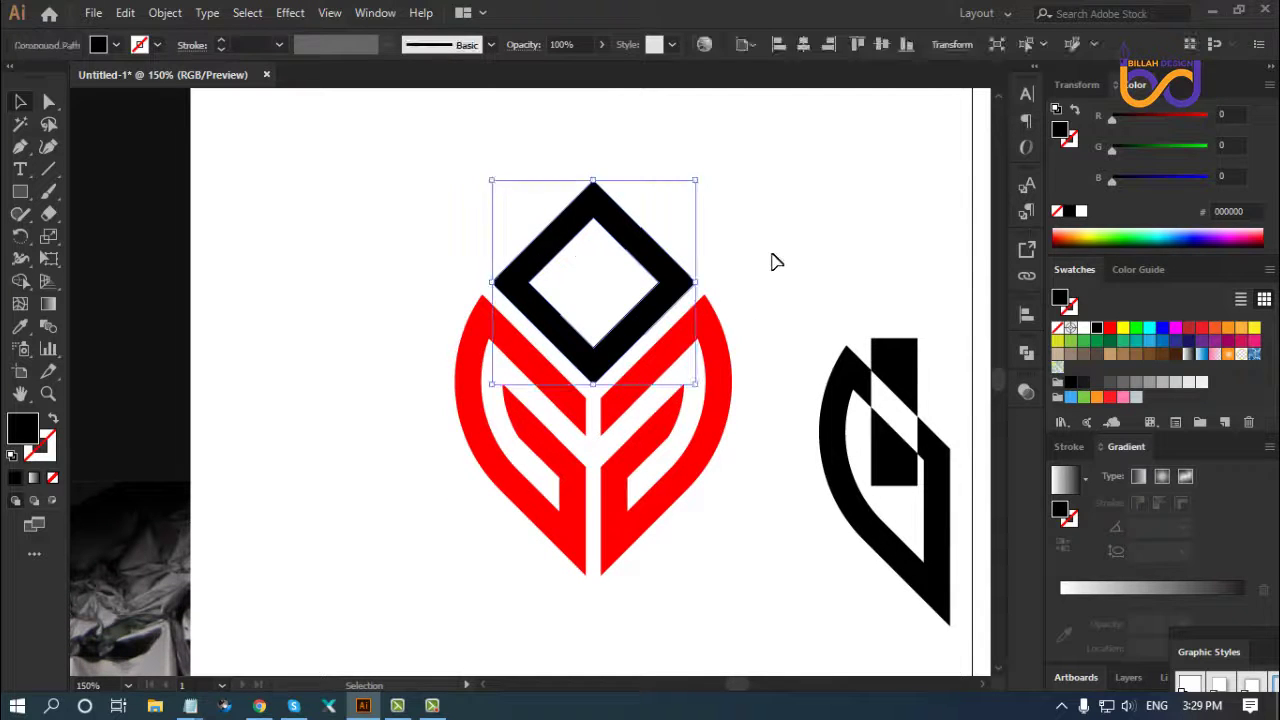
pyautogui.click(745, 278)
pyautogui.moveTo(806, 186); pyautogui.dragTo(452, 545)
pyautogui.moveTo(546, 401)
pyautogui.mouseDown()
pyautogui.moveTo(335, 369)
pyautogui.moveTo(311, 284)
pyautogui.mouseUp()
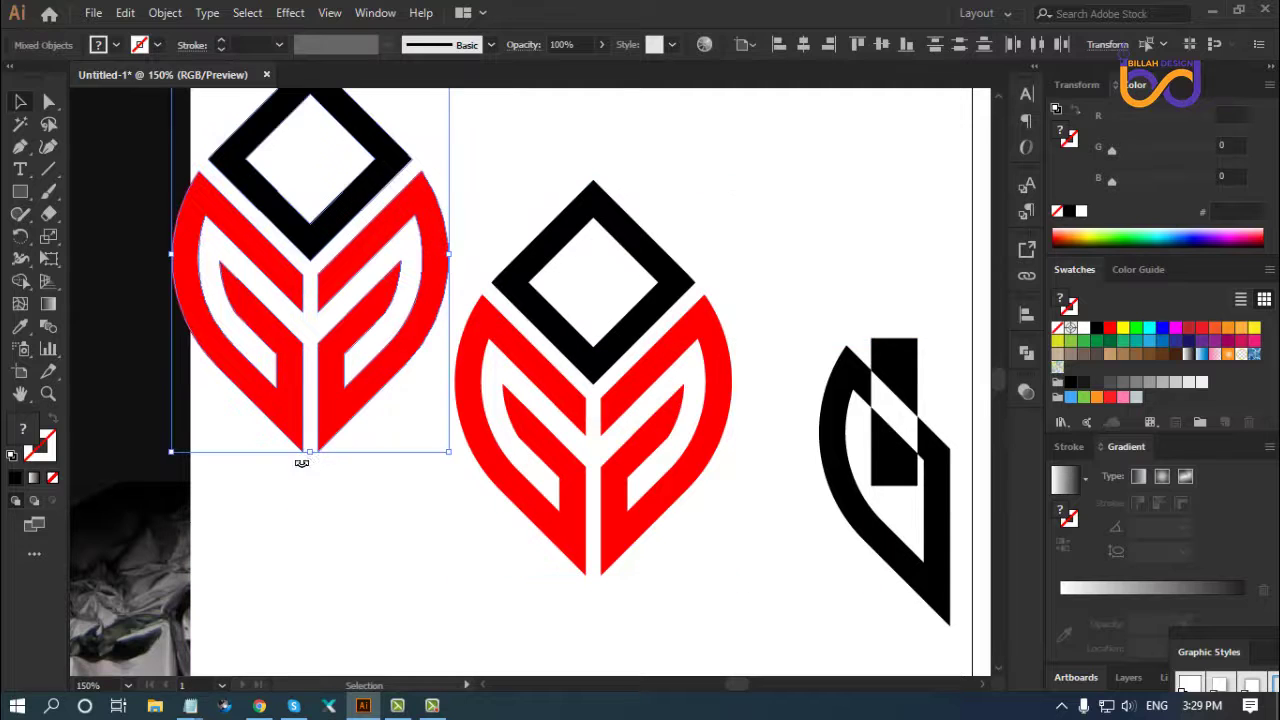
pyautogui.moveTo(310, 450); pyautogui.dragTo(310, 357)
# Delete the old black draft on the right and rotate the main diamond upright
pyautogui.moveTo(830, 291); pyautogui.dragTo(966, 626)
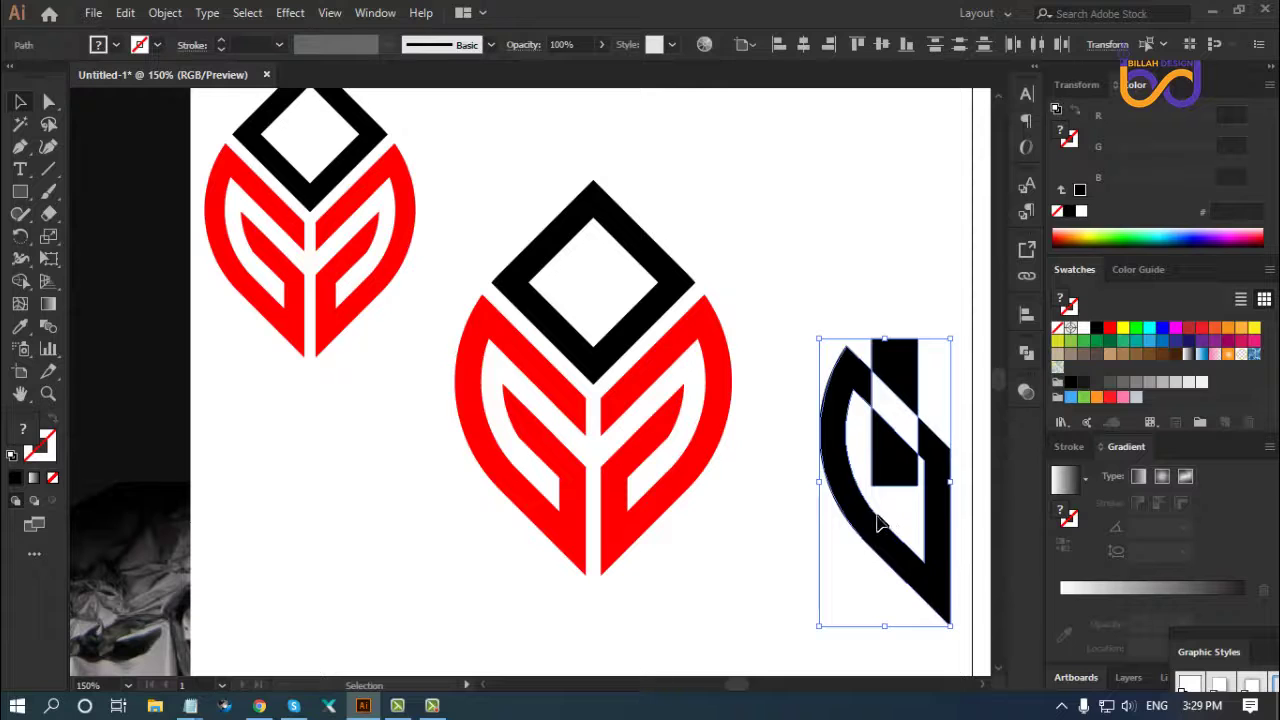
pyautogui.press('Delete')
pyautogui.click(689, 296)
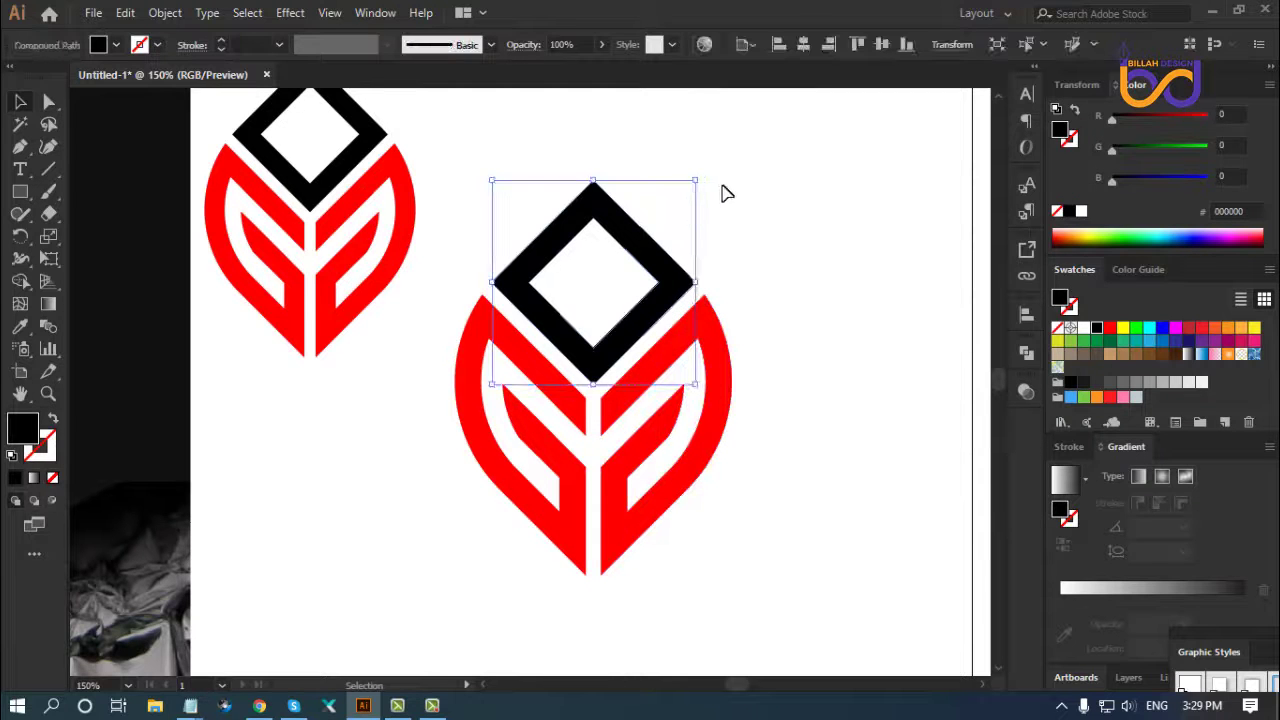
pyautogui.moveTo(700, 178)
pyautogui.mouseDown()
pyautogui.moveTo(730, 203)
pyautogui.moveTo(760, 283)
pyautogui.mouseUp()
# Place a copy of the square to the right and draw a small rectangle over its top edge
pyautogui.click(849, 437)
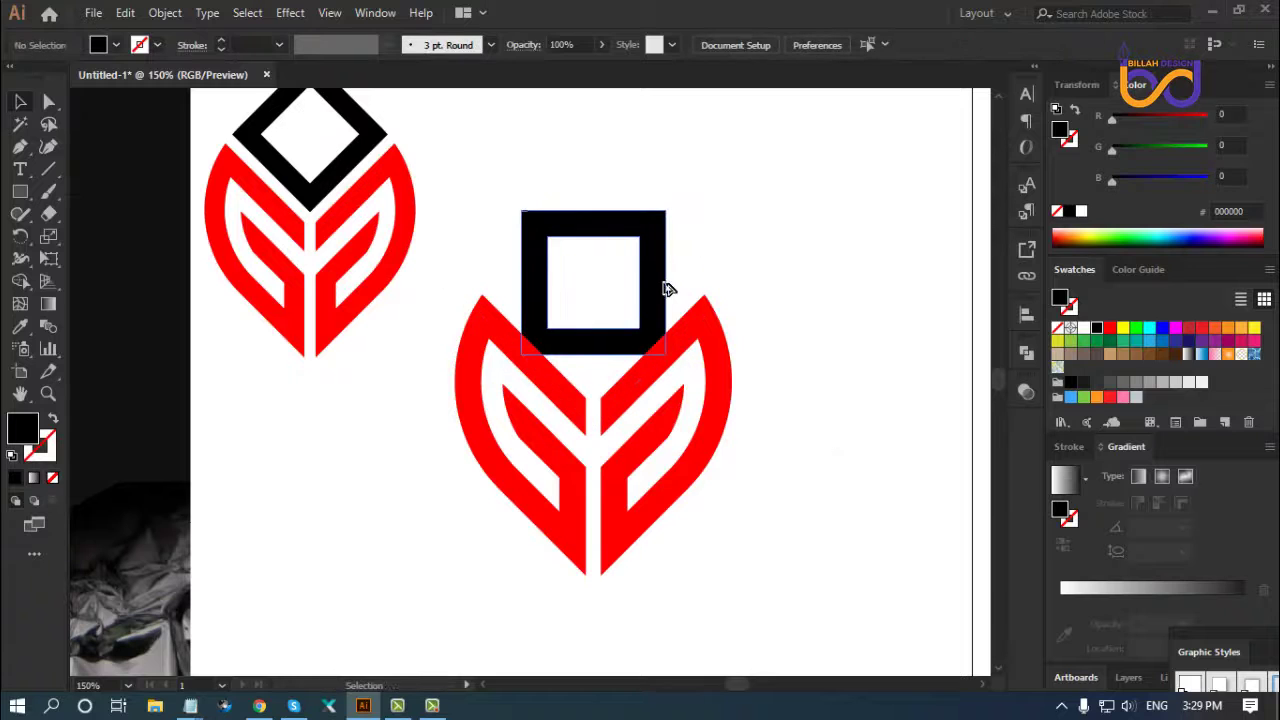
pyautogui.moveTo(668, 289); pyautogui.dragTo(902, 289)
pyautogui.click(908, 509)
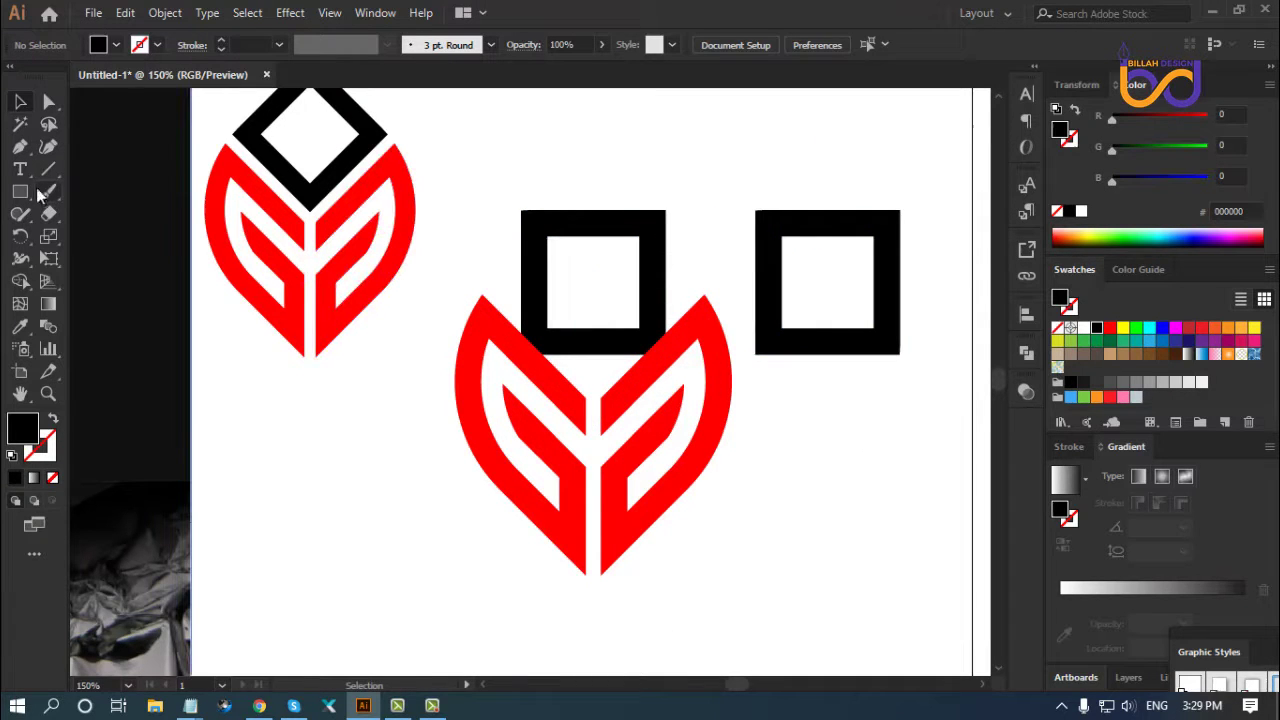
pyautogui.press('m')
pyautogui.moveTo(798, 192)
pyautogui.mouseDown()
pyautogui.moveTo(843, 271)
pyautogui.moveTo(860, 275)
pyautogui.mouseUp()
# Divide and ungroup the copied square, then move a bar piece into the middle square
pyautogui.click(22, 103)
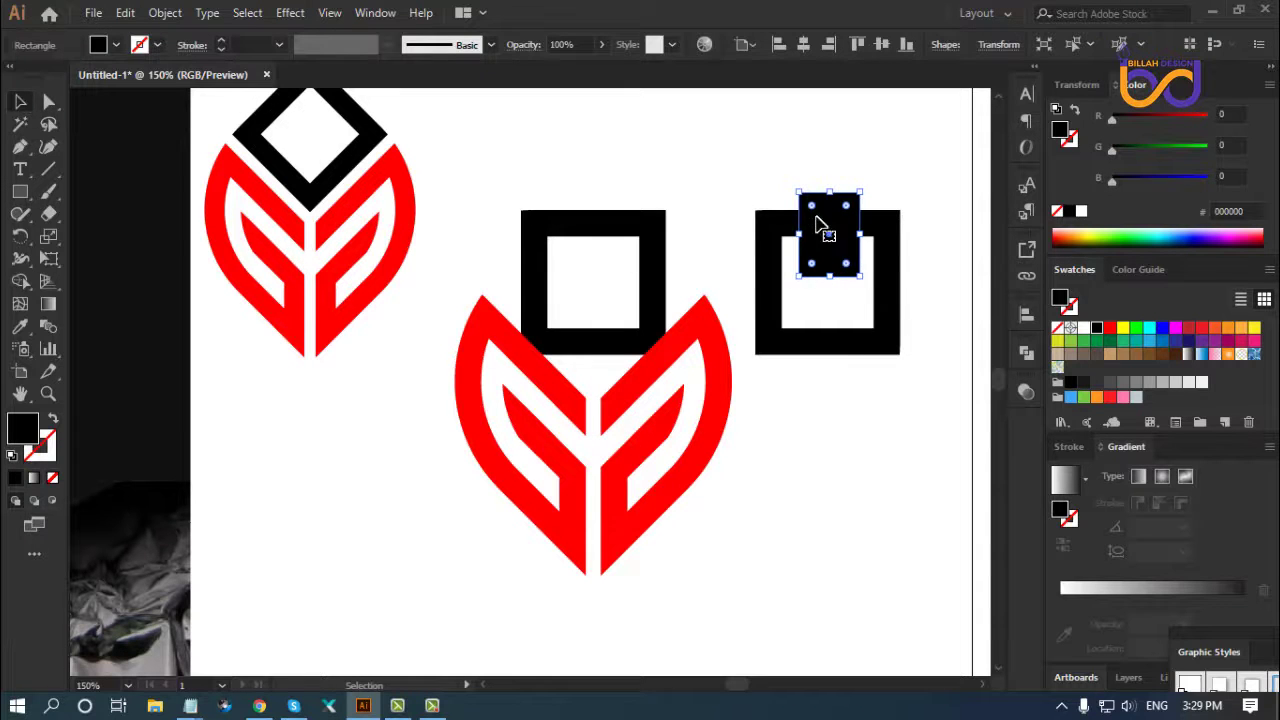
pyautogui.keyDown('shift'); pyautogui.click(886, 290); pyautogui.keyUp('shift')
pyautogui.click(1026, 353)
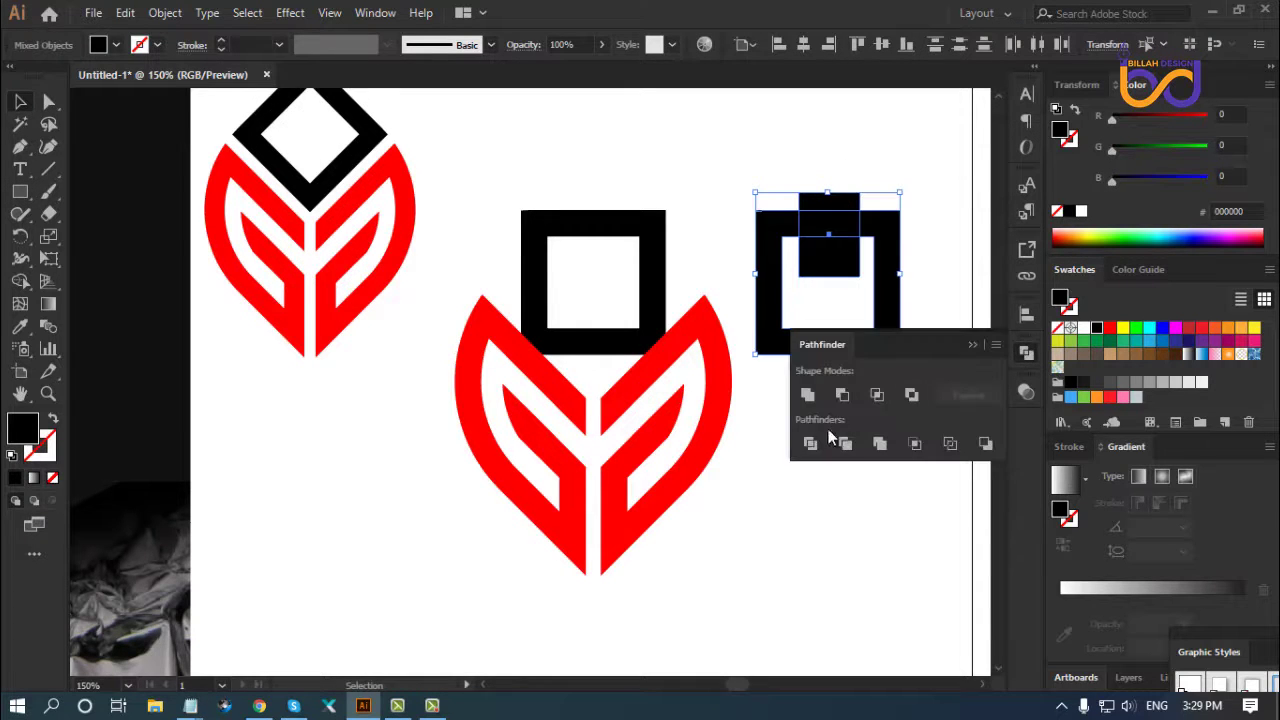
pyautogui.click(818, 447)
pyautogui.click(1026, 353)
pyautogui.rightClick(895, 287)
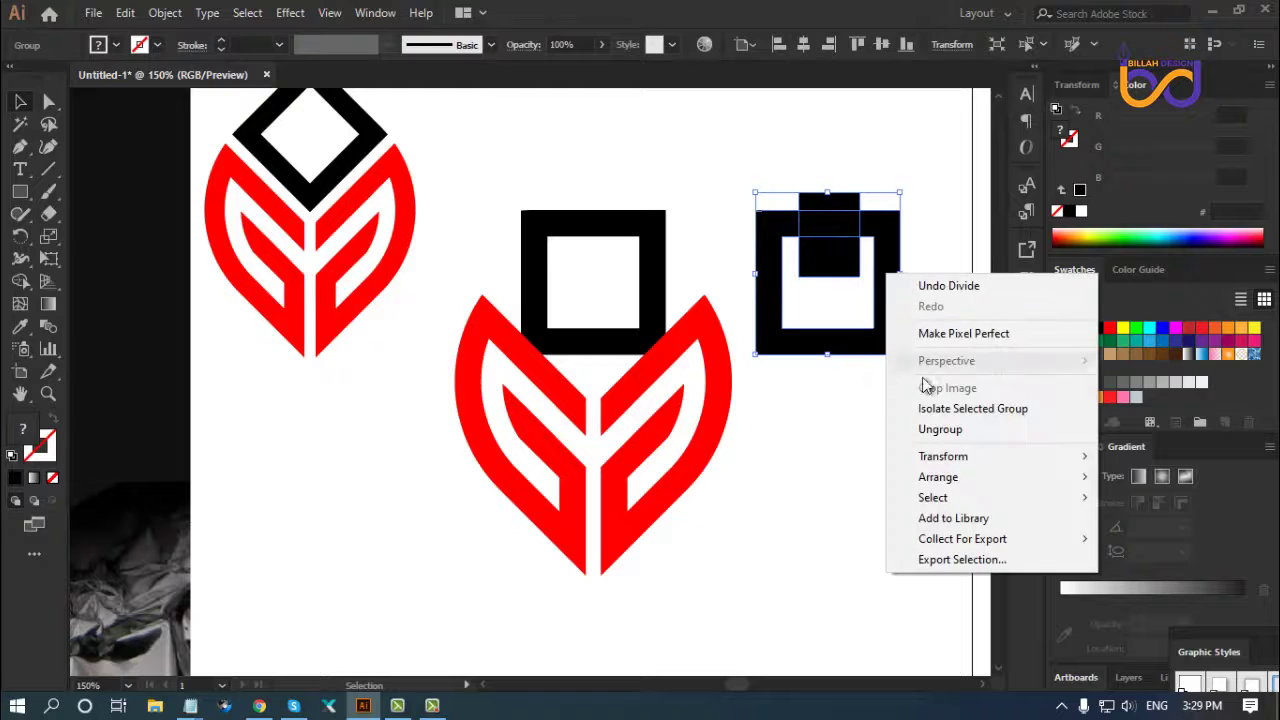
pyautogui.click(945, 428)
pyautogui.hotkey('ctrl', 'shift', 'a')
pyautogui.moveTo(838, 233)
pyautogui.mouseDown()
pyautogui.moveTo(584, 295)
pyautogui.moveTo(541, 273)
pyautogui.mouseUp()
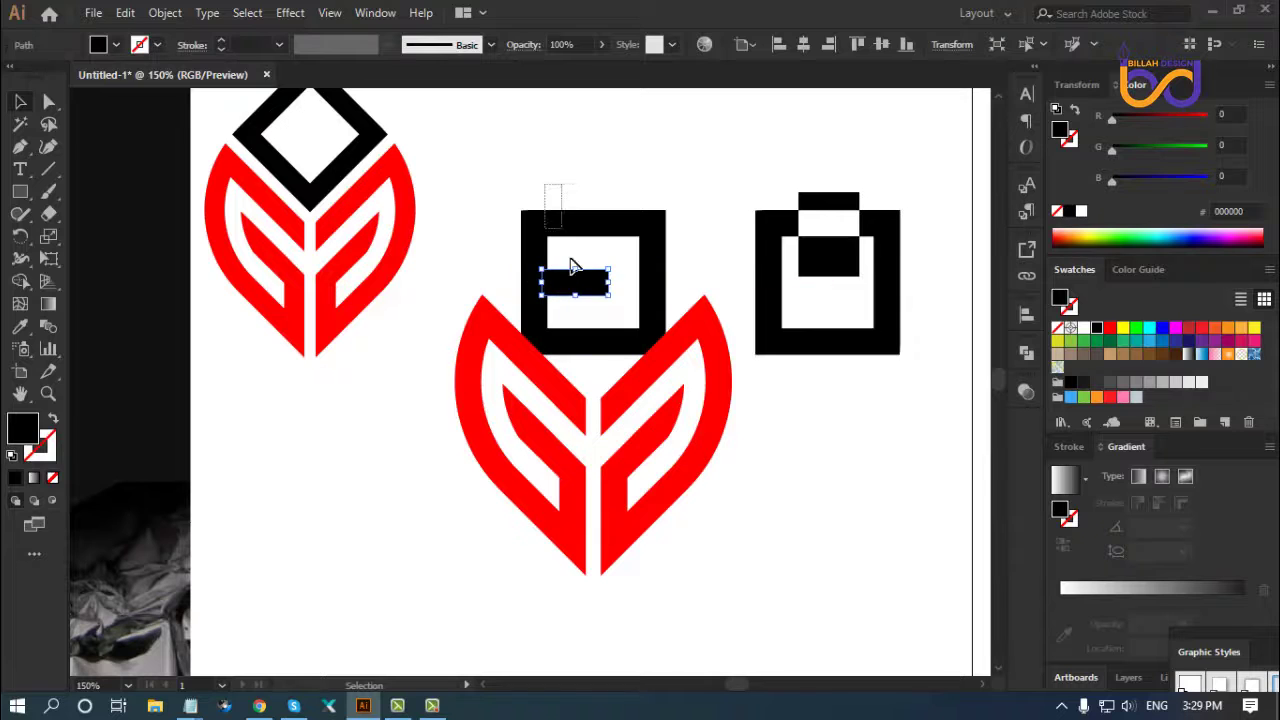
# Stretch the black bar across the square and unite them into an E shape
pyautogui.keyDown('shift'); pyautogui.click(586, 251); pyautogui.keyUp('shift')
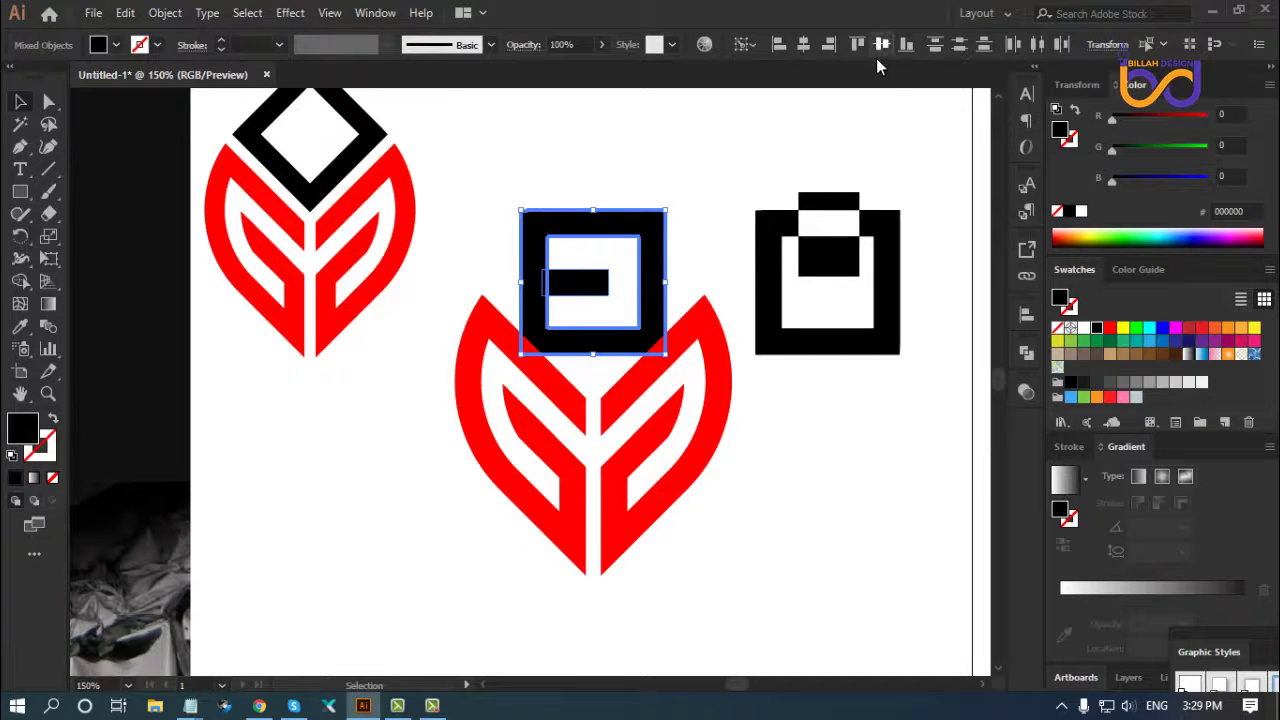
pyautogui.click(689, 214)
pyautogui.click(600, 283)
pyautogui.moveTo(607, 283); pyautogui.dragTo(686, 284)
pyautogui.moveTo(609, 160); pyautogui.dragTo(580, 305)
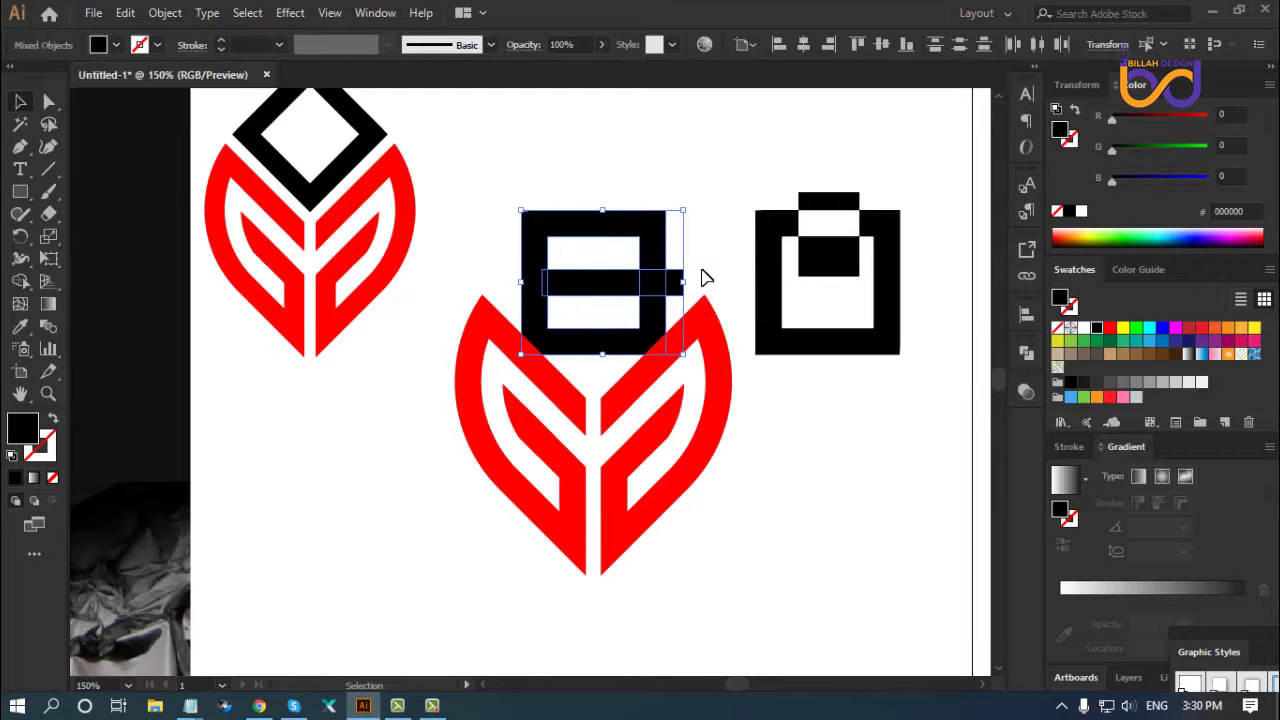
pyautogui.click(703, 277)
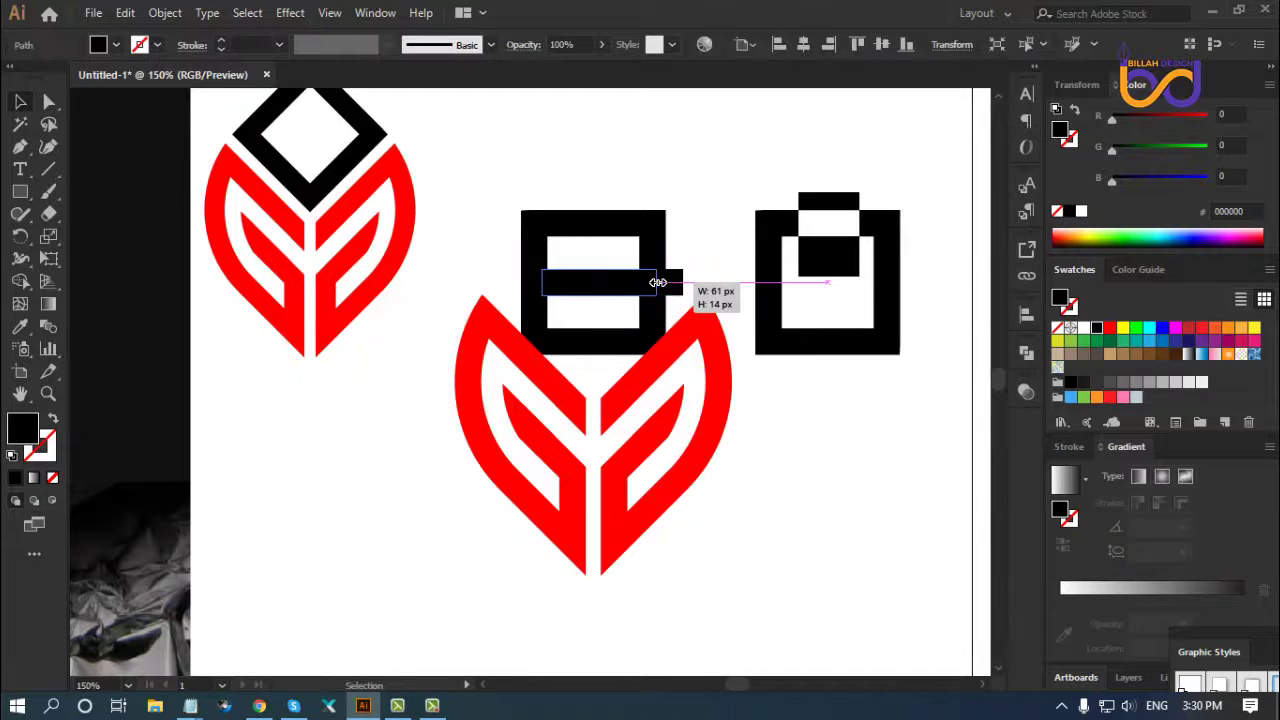
pyautogui.moveTo(679, 283); pyautogui.dragTo(657, 283)
pyautogui.click(700, 220)
pyautogui.moveTo(700, 196); pyautogui.dragTo(643, 300)
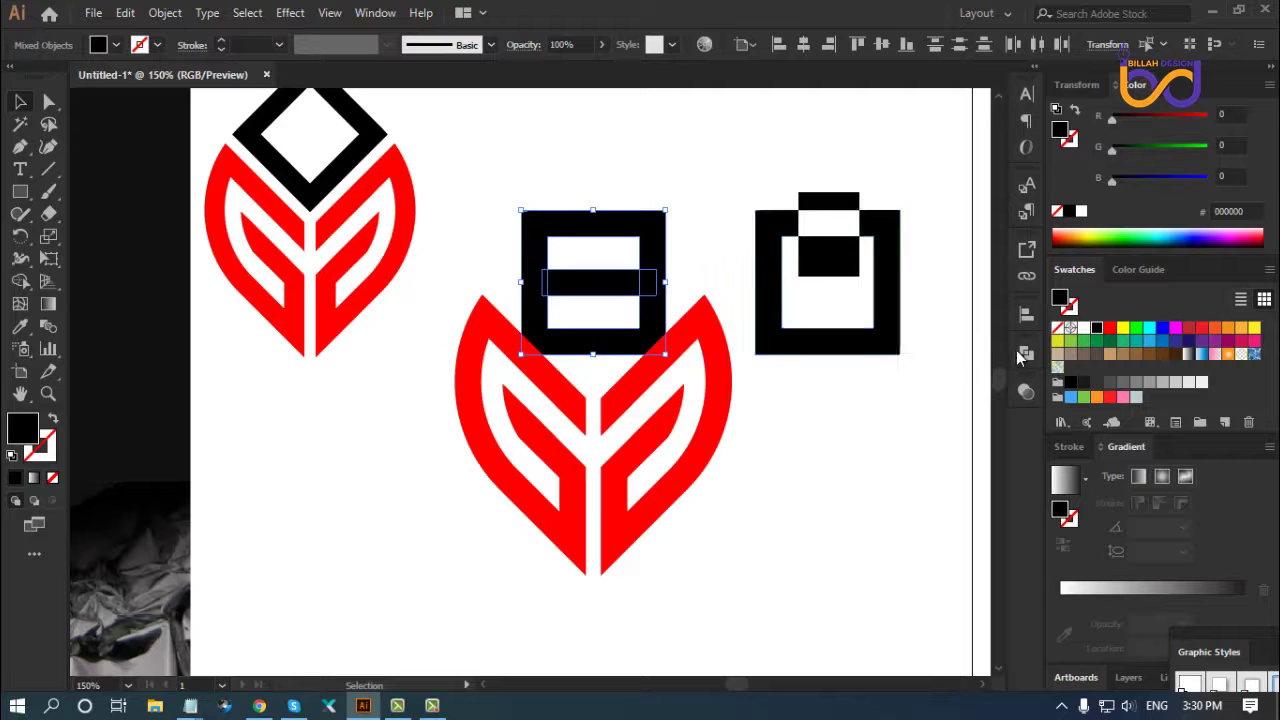
pyautogui.click(1026, 352)
pyautogui.click(808, 395)
pyautogui.click(812, 541)
# Extend both inner white bars past the square's right edge and Divide the square
pyautogui.press('a')
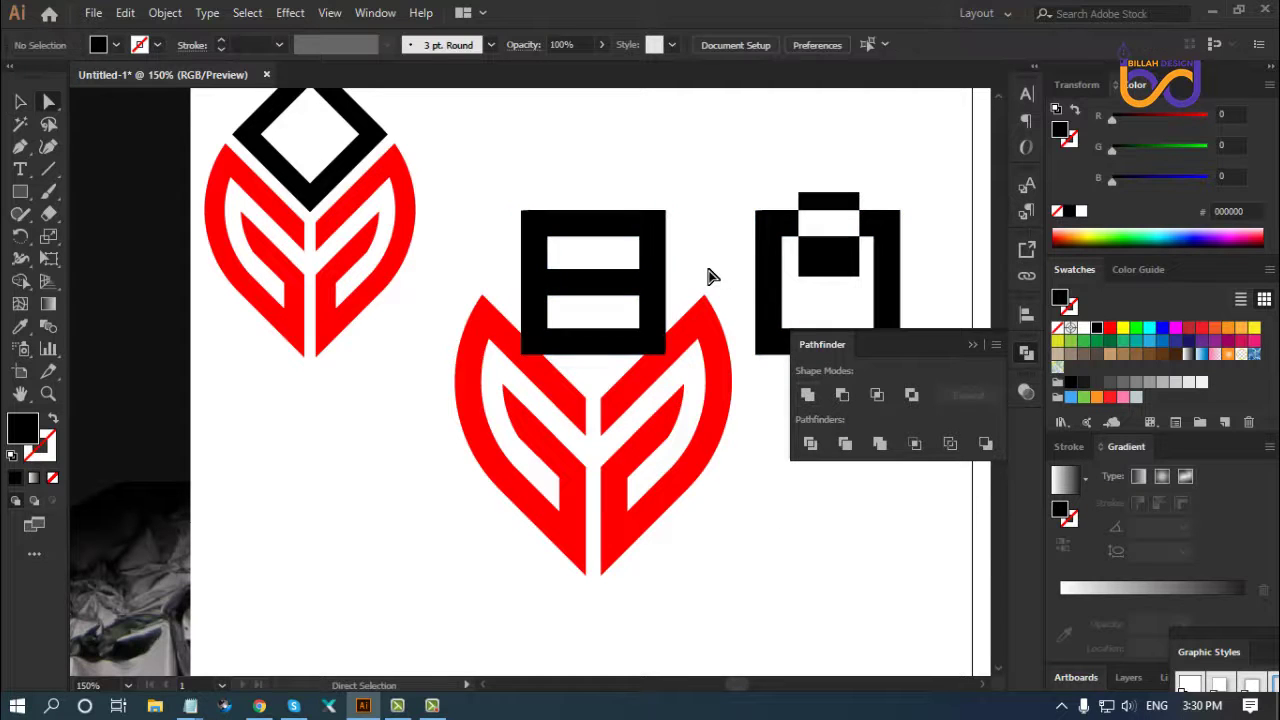
pyautogui.click(639, 252)
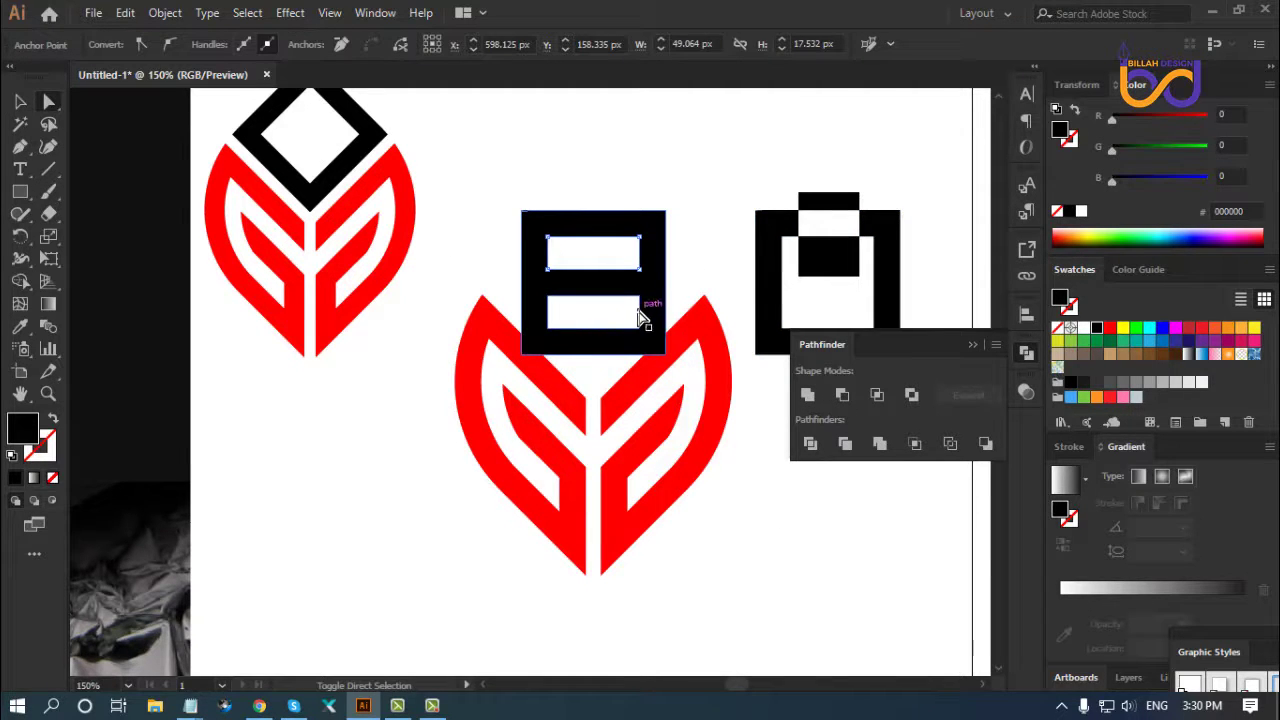
pyautogui.keyDown('shift'); pyautogui.click(641, 318); pyautogui.keyUp('shift')
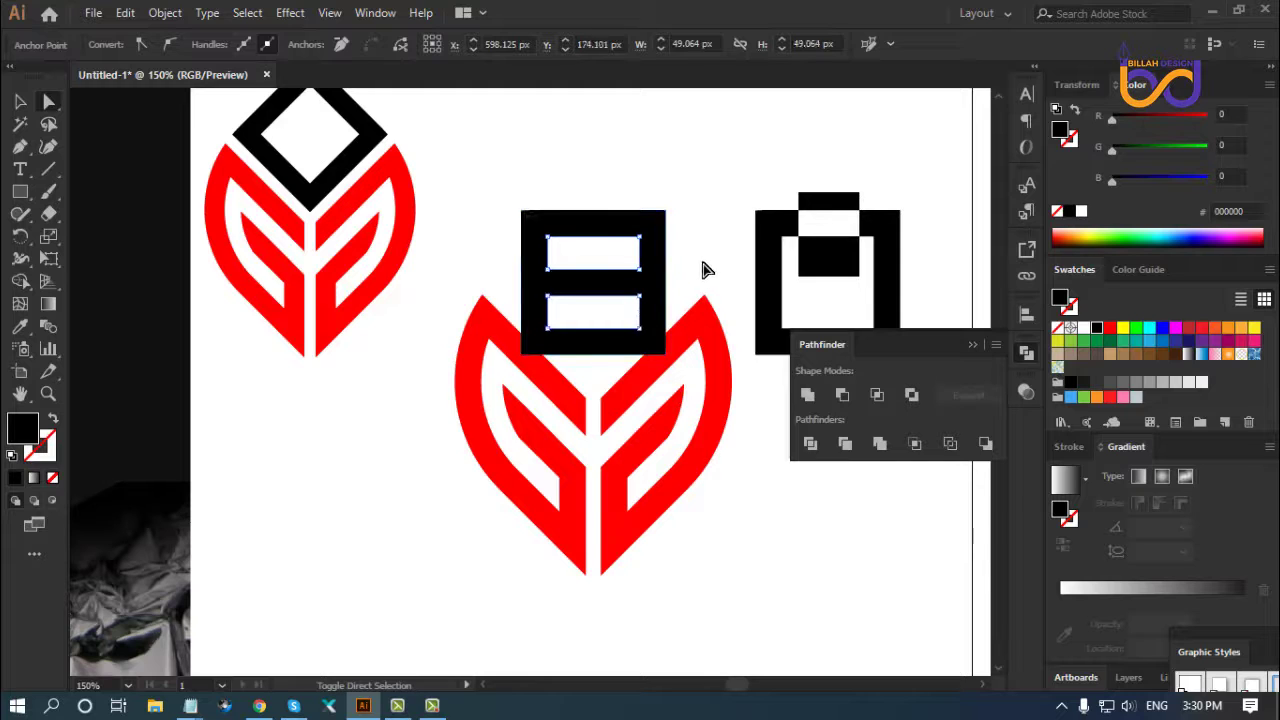
pyautogui.hotkey('shift', 'Right')
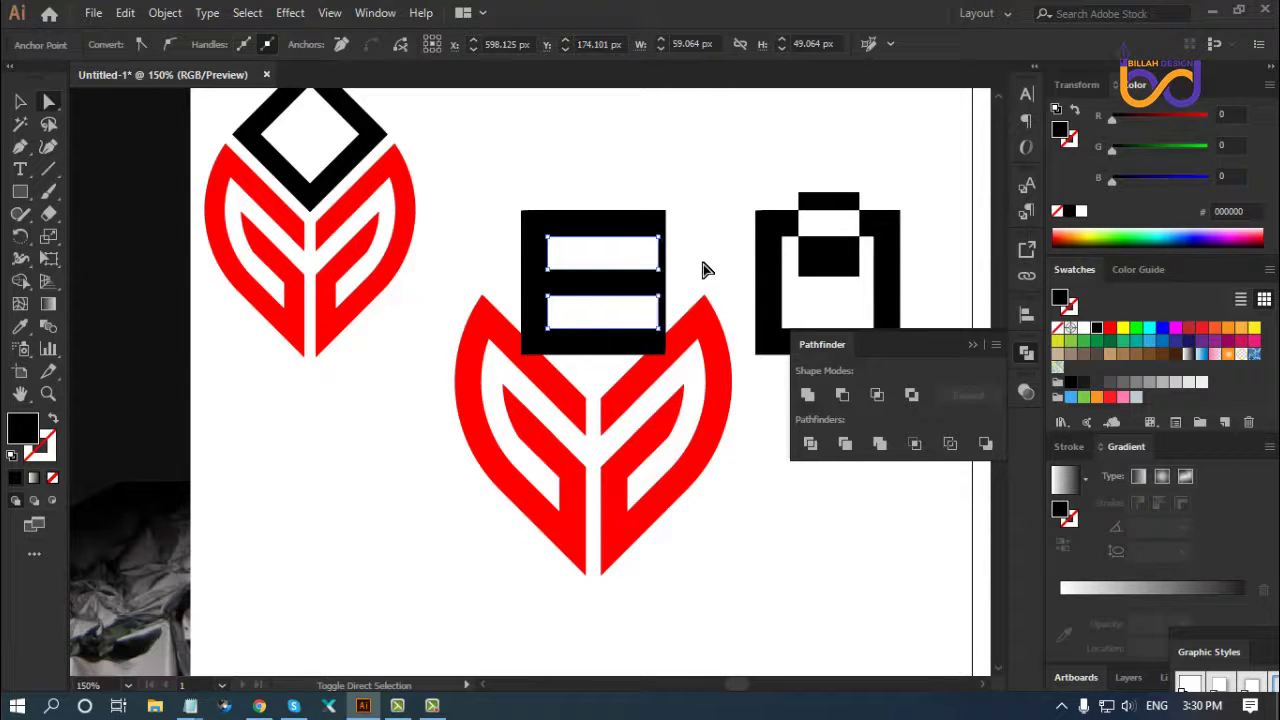
pyautogui.hotkey('shift', 'Right')
pyautogui.hotkey('shift', 'Right')
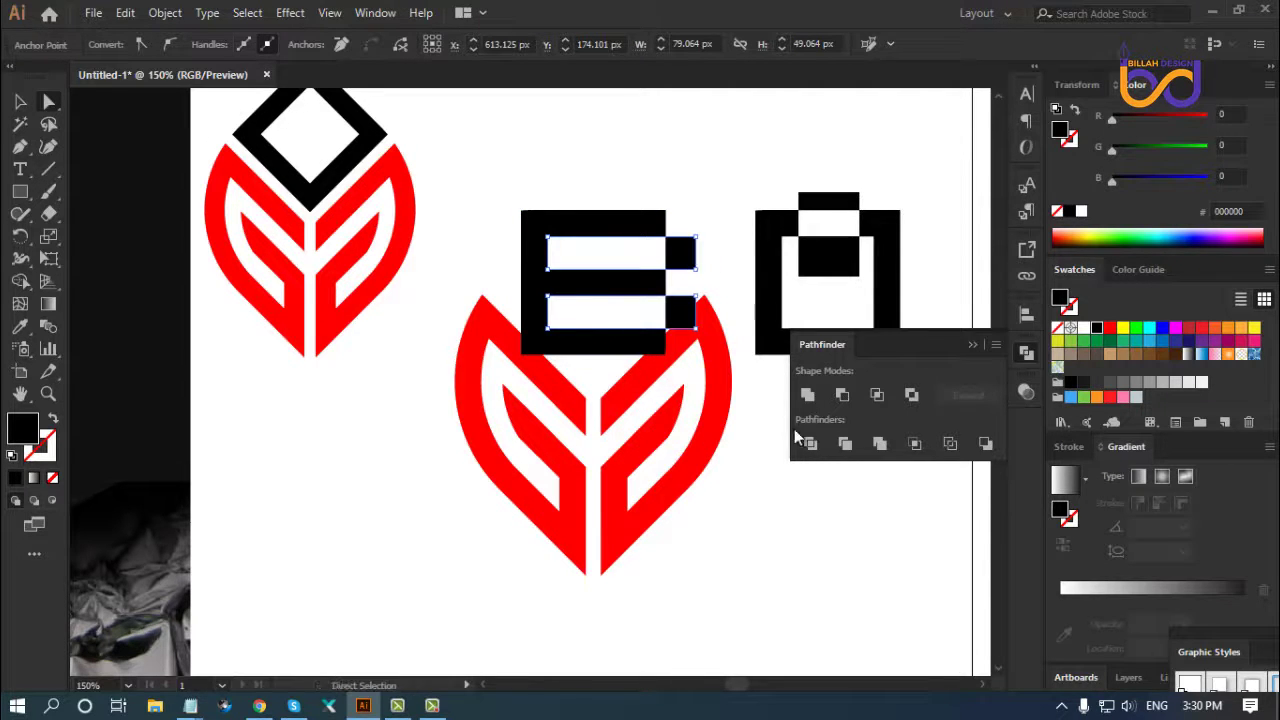
pyautogui.click(810, 443)
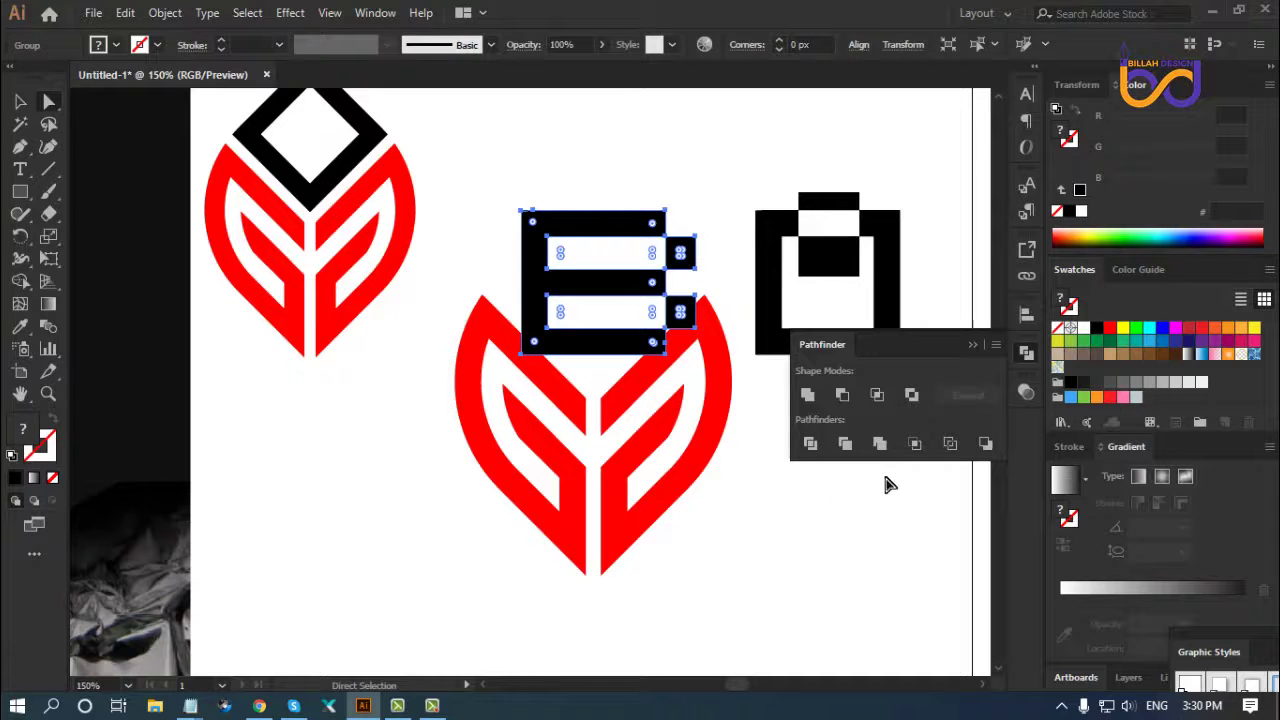
pyautogui.click(1028, 353)
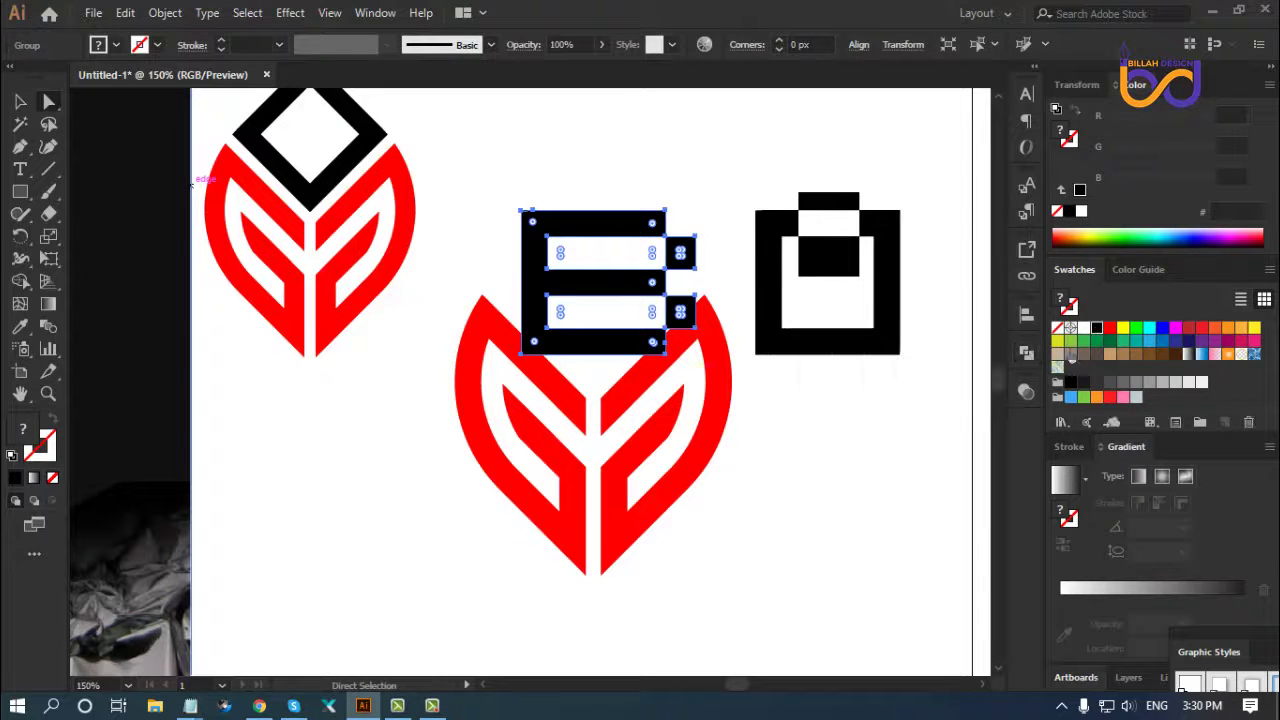
# Delete the leftover squares beside the E and rotate the E group 45°
pyautogui.click(1096, 327)
pyautogui.moveTo(634, 316)
pyautogui.mouseDown()
pyautogui.moveTo(826, 443)
pyautogui.moveTo(627, 290)
pyautogui.mouseUp()
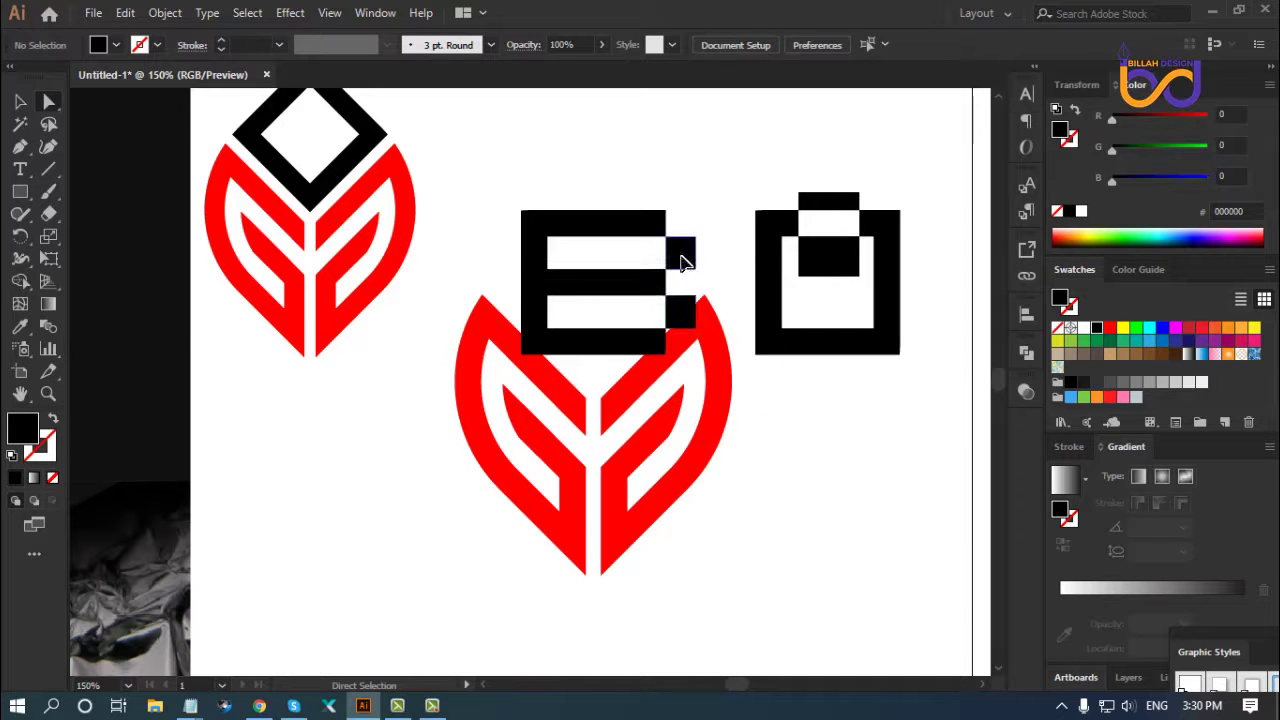
pyautogui.press('Delete')
pyautogui.click(680, 308)
pyautogui.press('Delete')
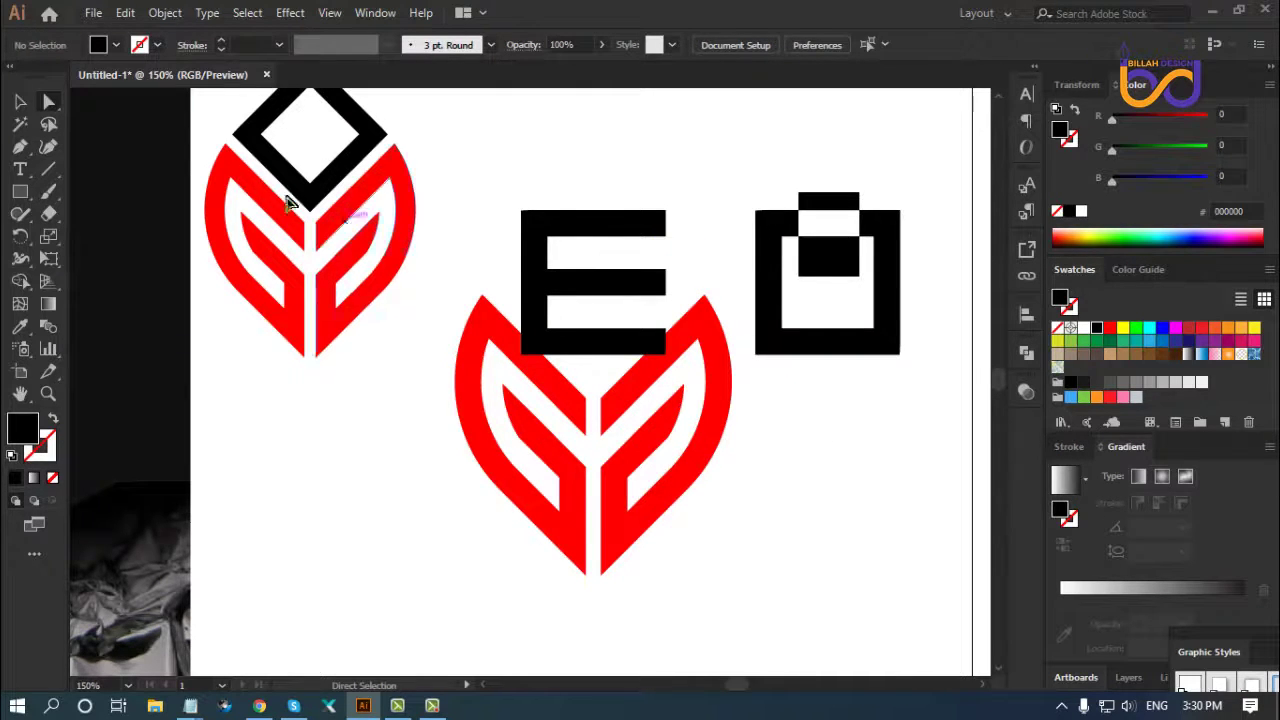
pyautogui.click(20, 101)
pyautogui.click(655, 280)
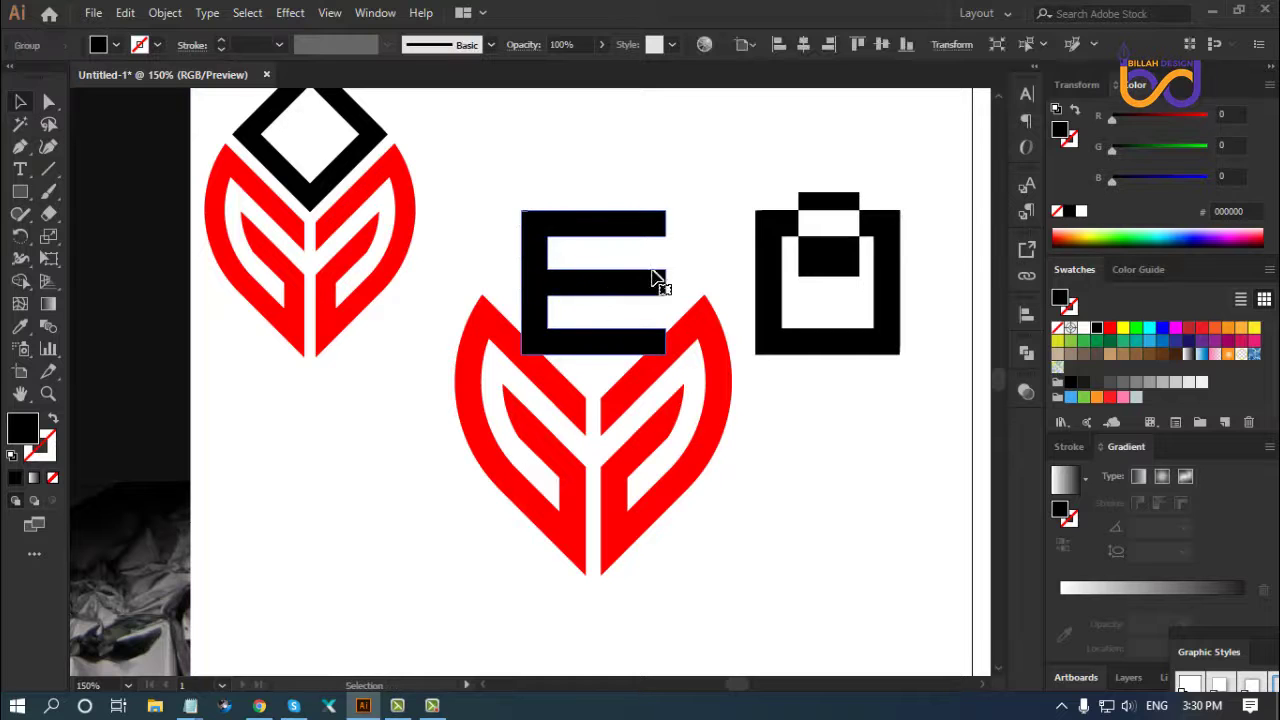
pyautogui.moveTo(674, 204); pyautogui.dragTo(600, 172)
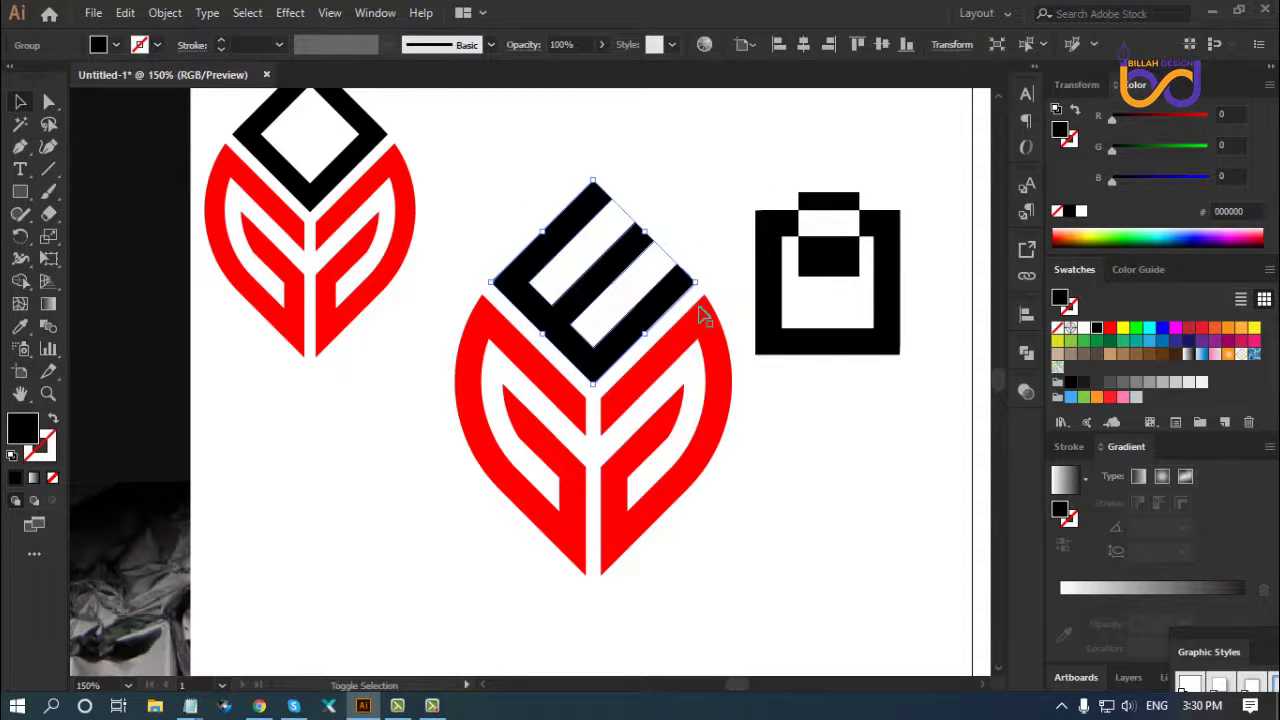
# Move the E leaf logo to the right side of the artboard
pyautogui.click(824, 511)
pyautogui.hotkey('ctrl', '-')
pyautogui.hotkey('ctrl', '-')
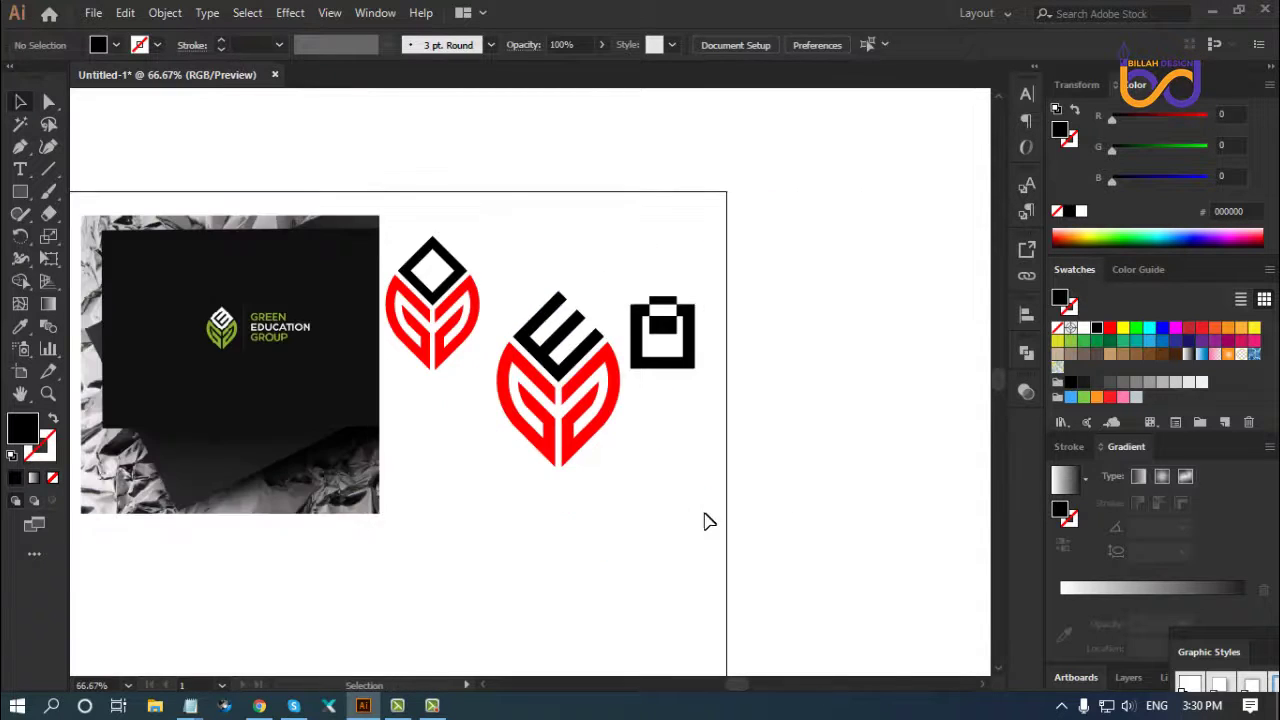
pyautogui.hscroll(-1, 700, 520)
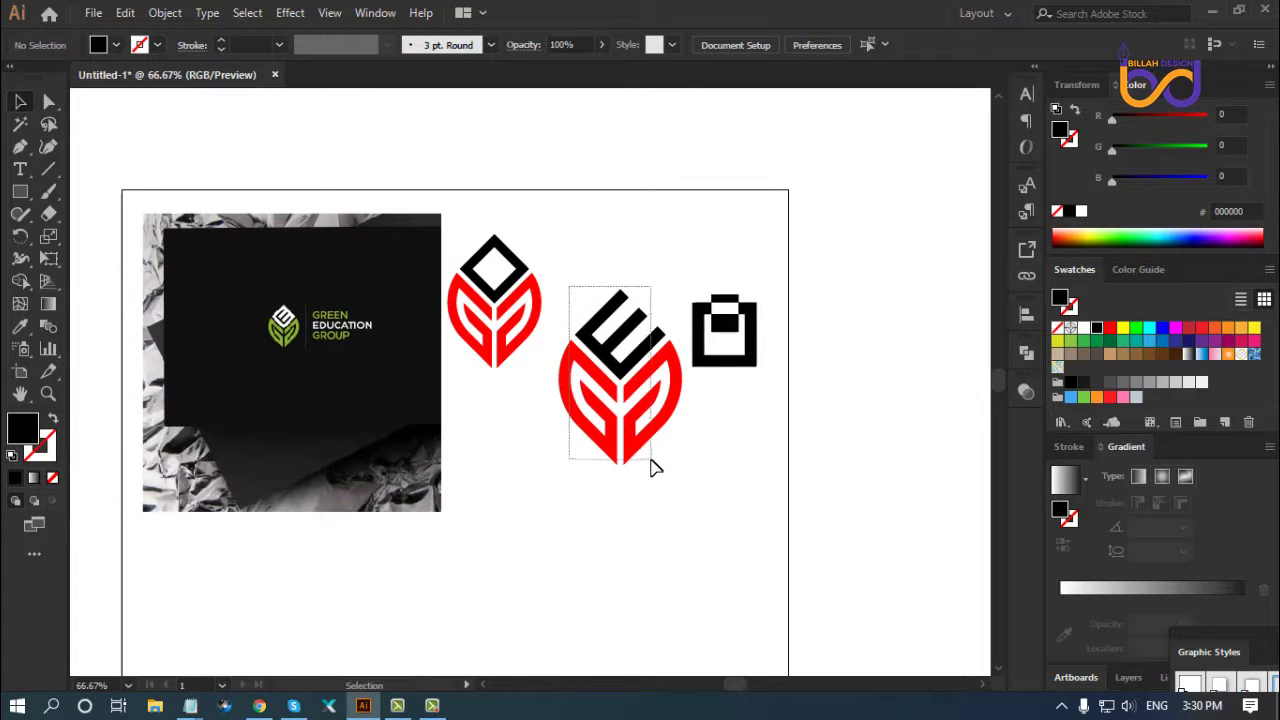
pyautogui.moveTo(650, 388); pyautogui.dragTo(887, 390)
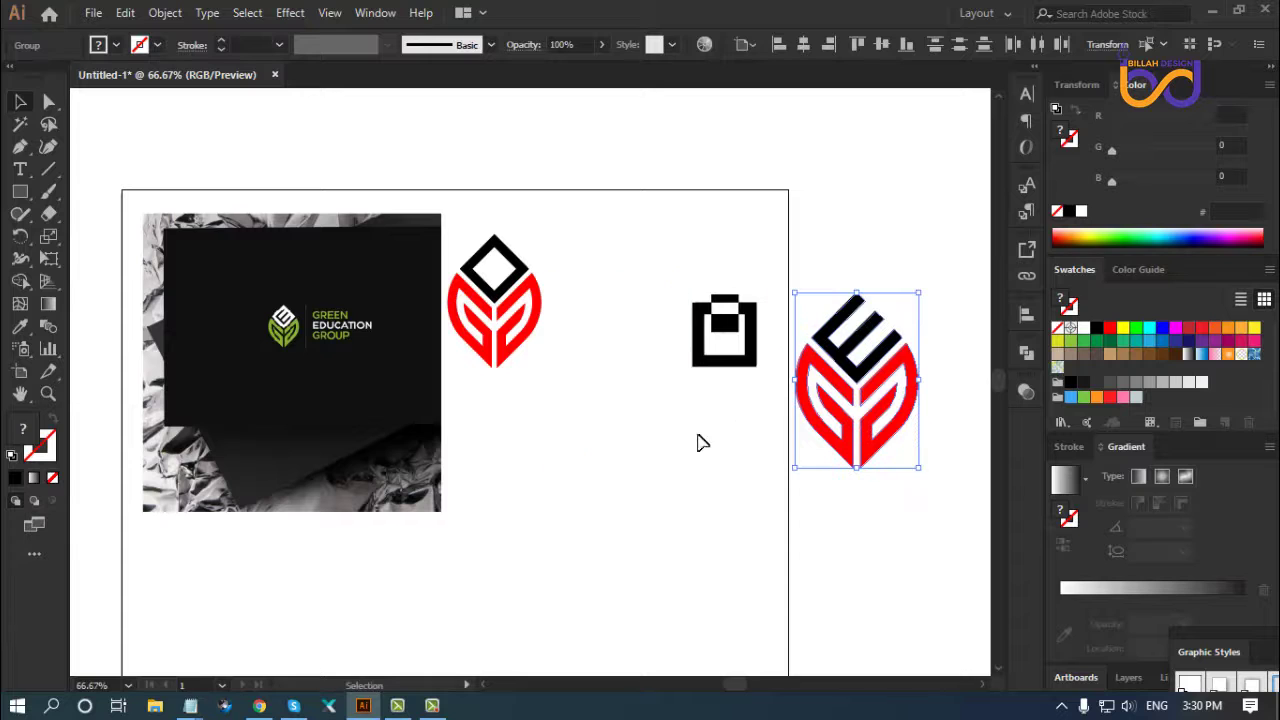
pyautogui.click(617, 428)
# Move the first leaf logo down-right and make its hollow diamond solid with Pathfinder
pyautogui.hotkey('ctrl', '+')
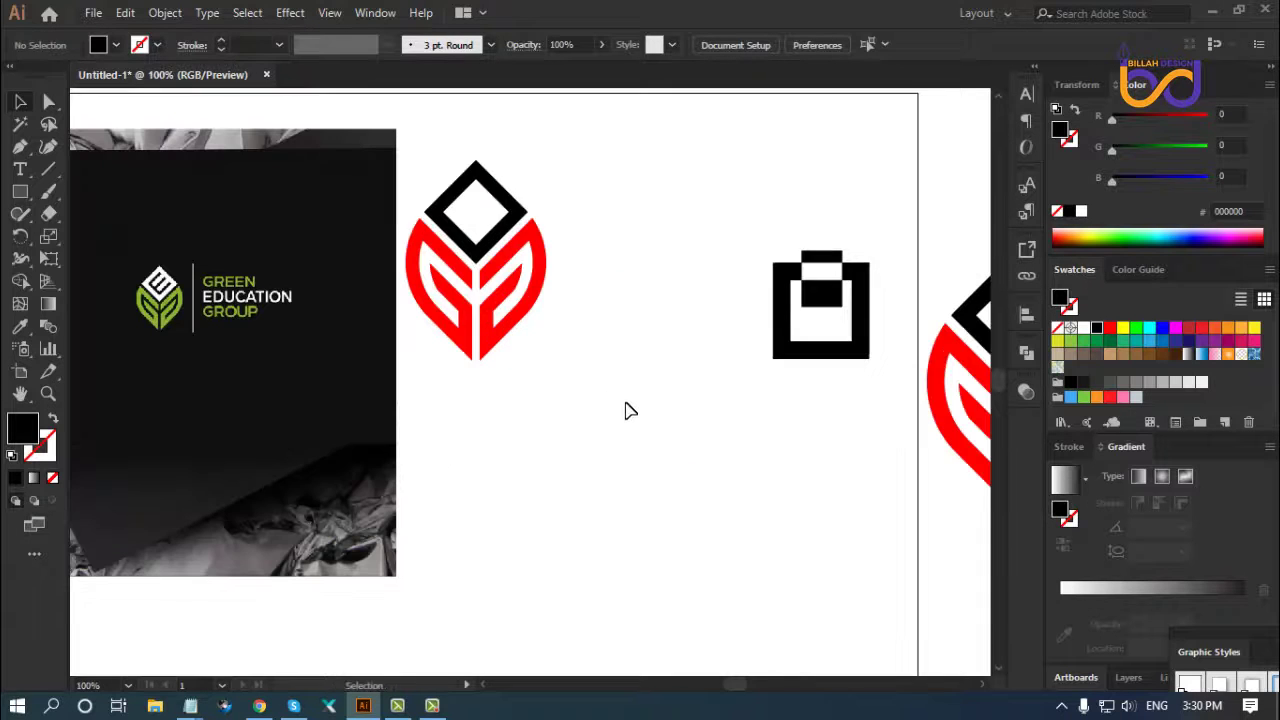
pyautogui.moveTo(637, 344); pyautogui.dragTo(695, 408)
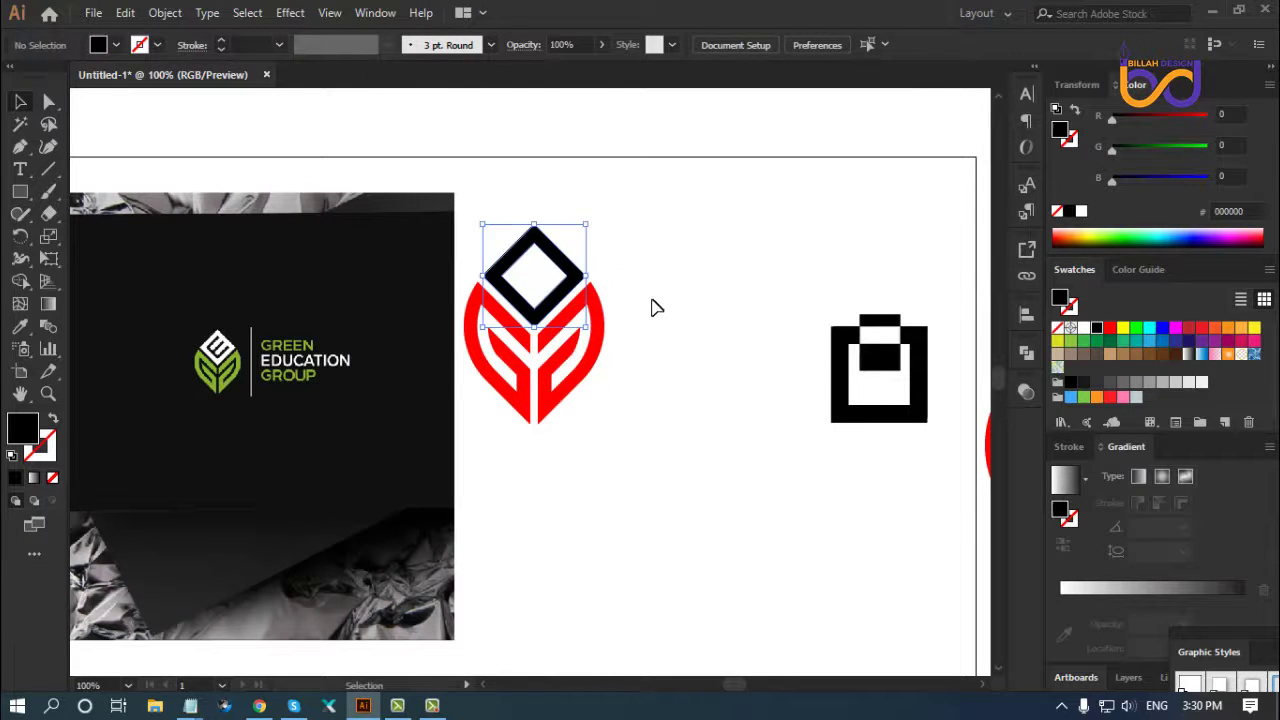
pyautogui.moveTo(653, 242)
pyautogui.mouseDown()
pyautogui.moveTo(490, 418)
pyautogui.moveTo(601, 492)
pyautogui.mouseUp()
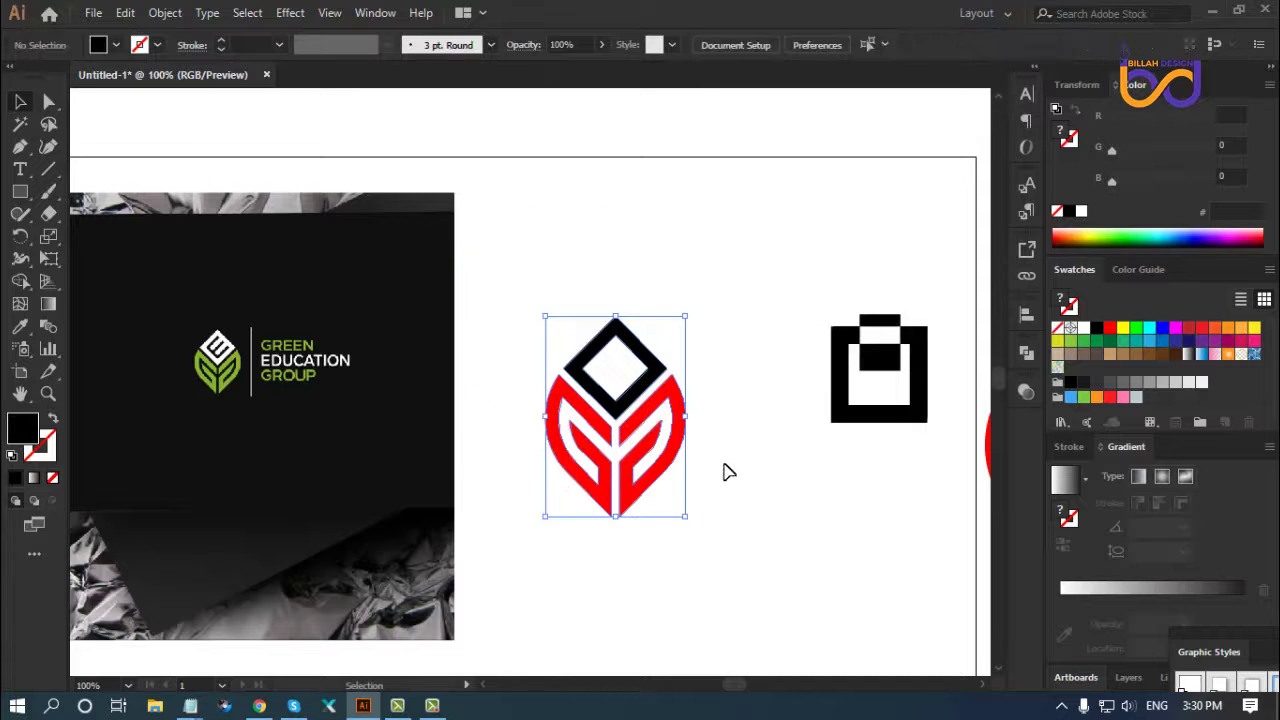
pyautogui.click(723, 471)
pyautogui.click(652, 370)
pyautogui.click(1025, 355)
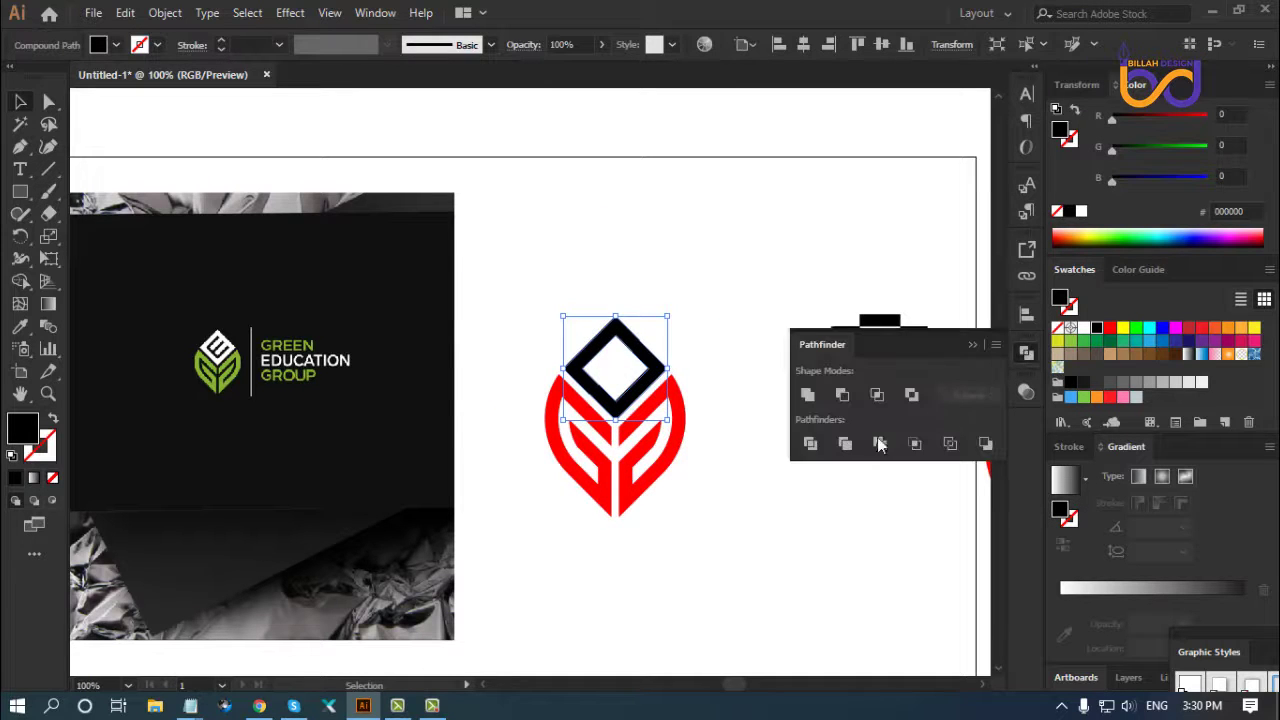
pyautogui.click(808, 395)
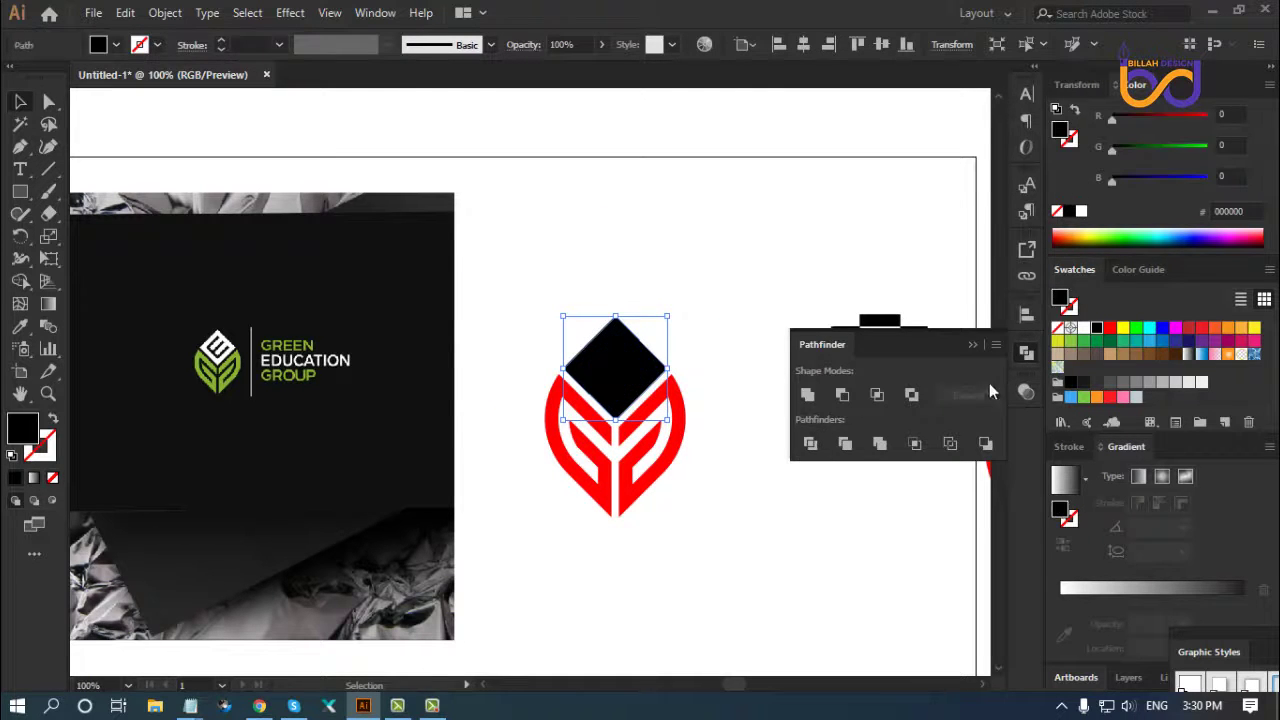
pyautogui.click(1030, 358)
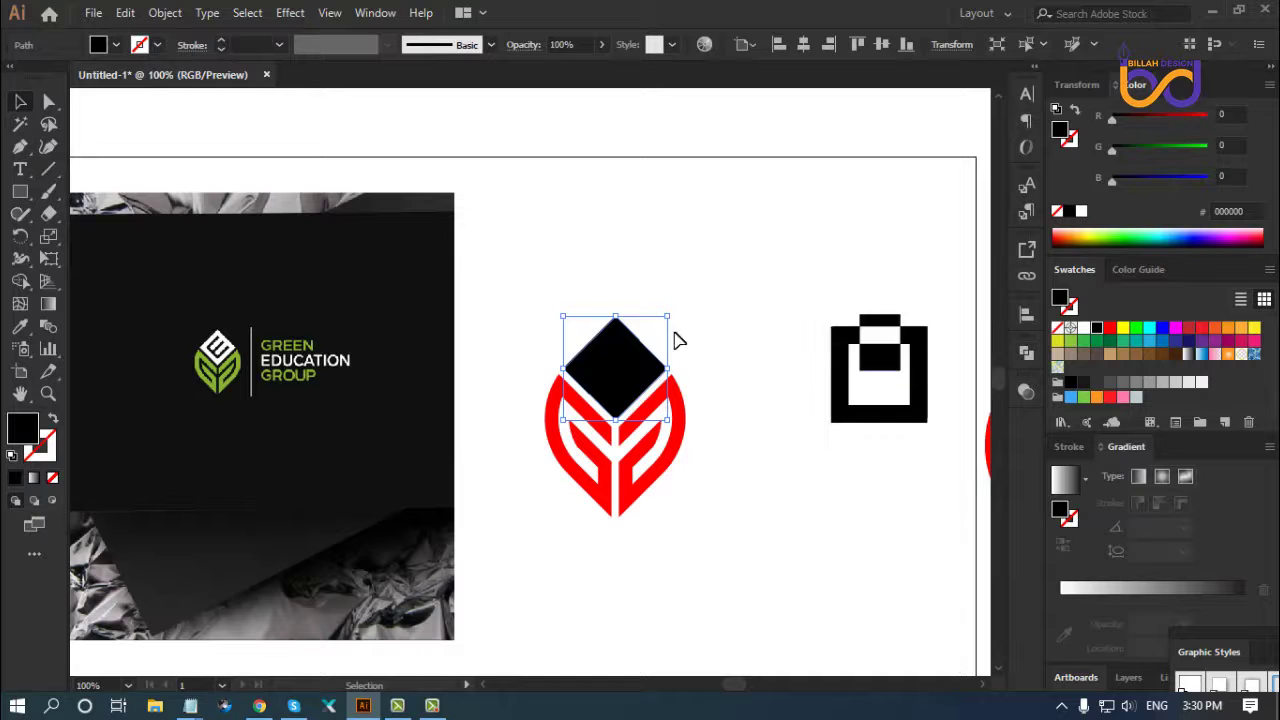
# Inset a -7 px offset copy inside the black diamond and fill it white
pyautogui.click(173, 14)
pyautogui.moveTo(233, 432)
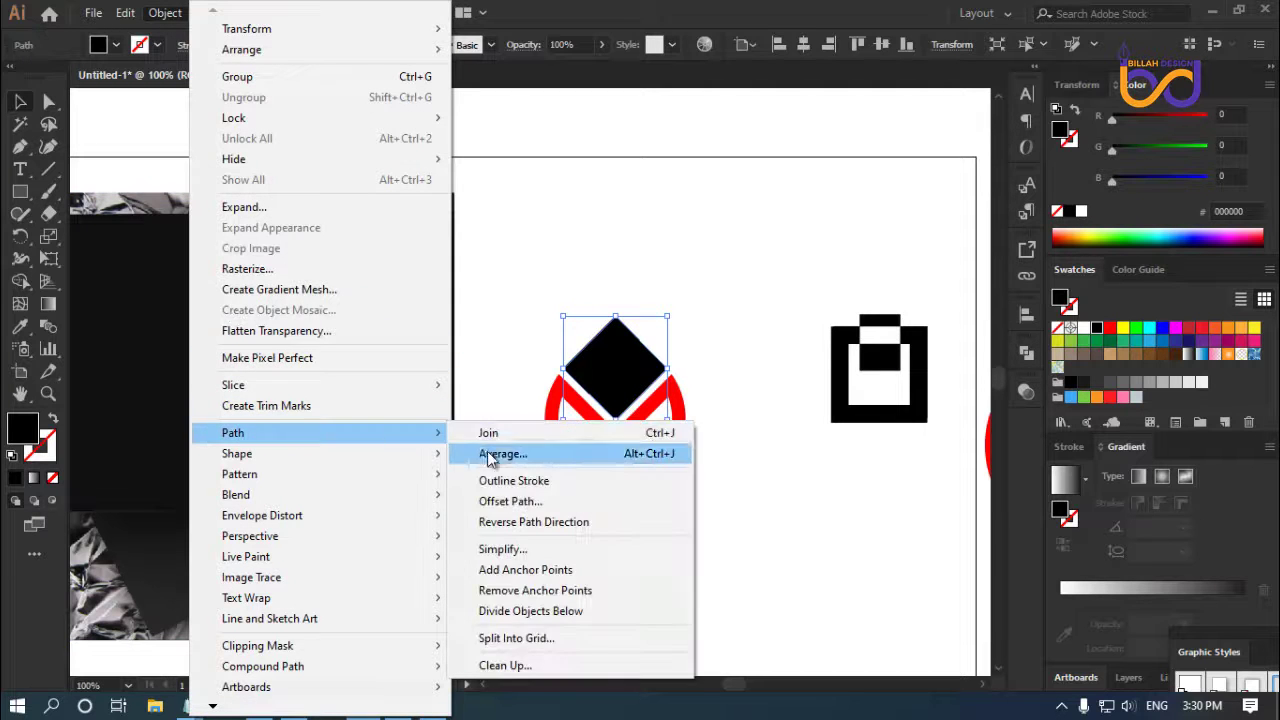
pyautogui.click(510, 501)
pyautogui.click(821, 393)
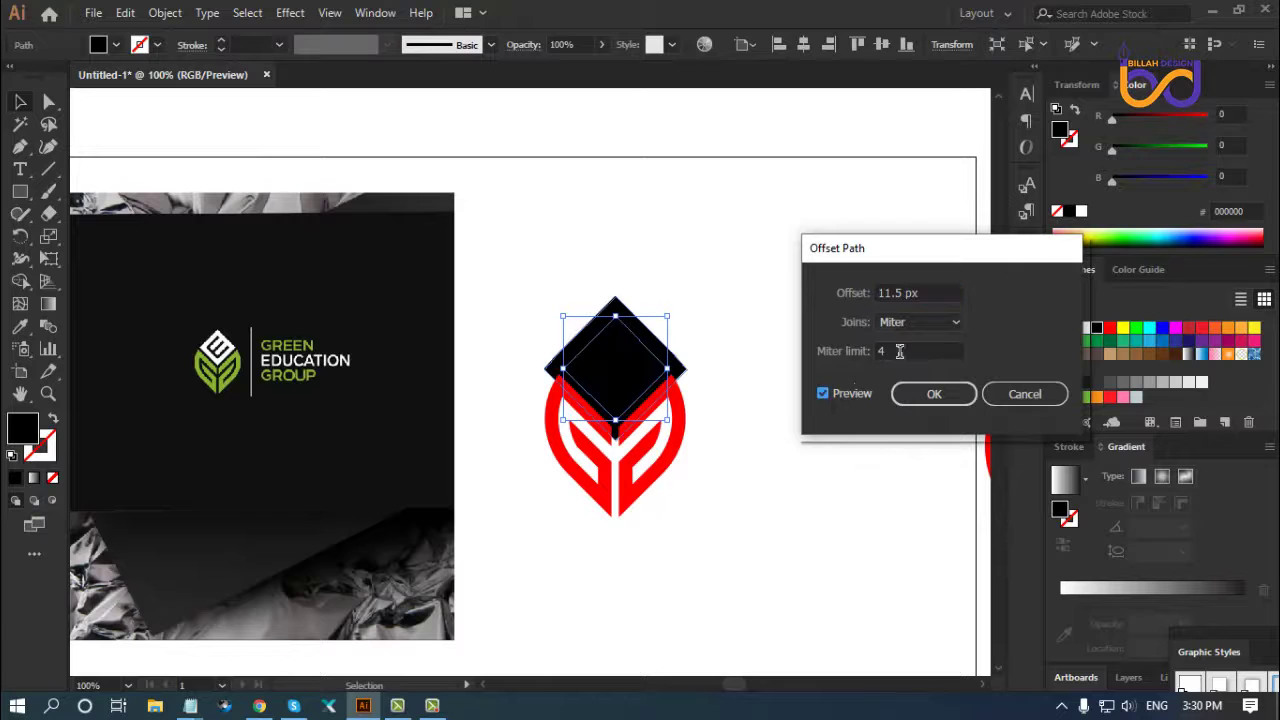
pyautogui.doubleClick(910, 293)
pyautogui.write('-4')
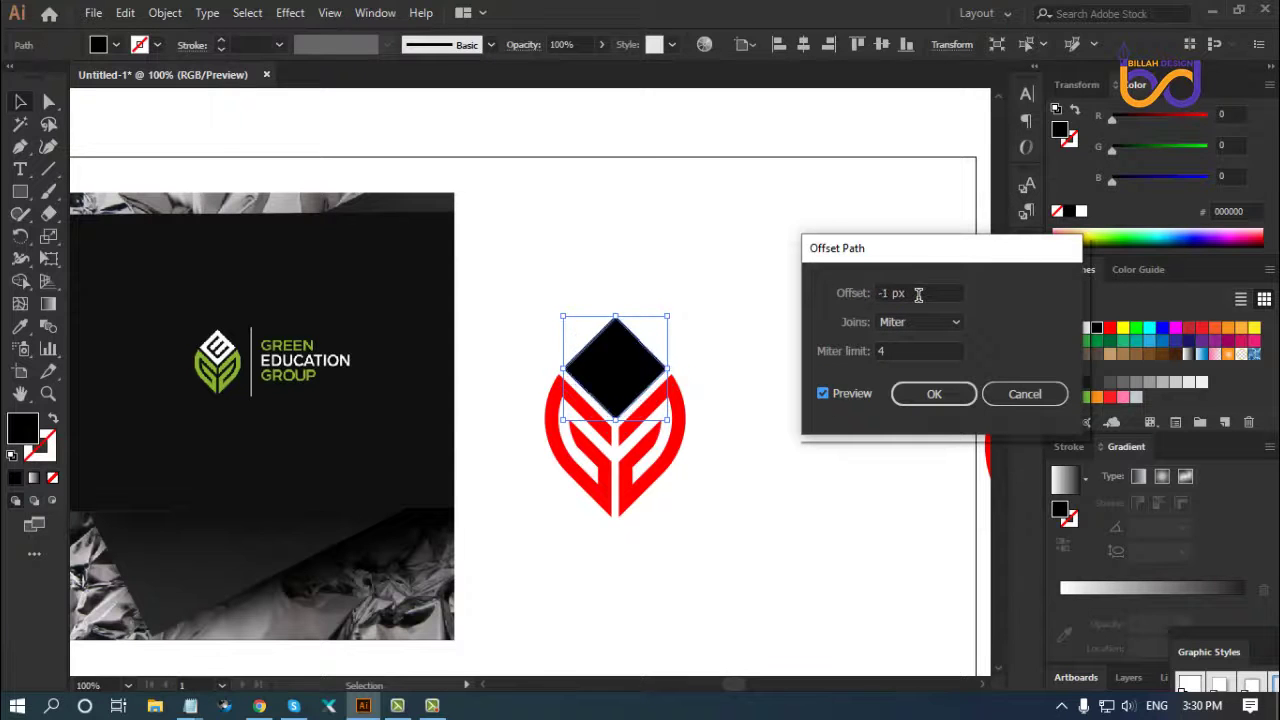
pyautogui.press('Down')
pyautogui.press('Down')
pyautogui.click(940, 399)
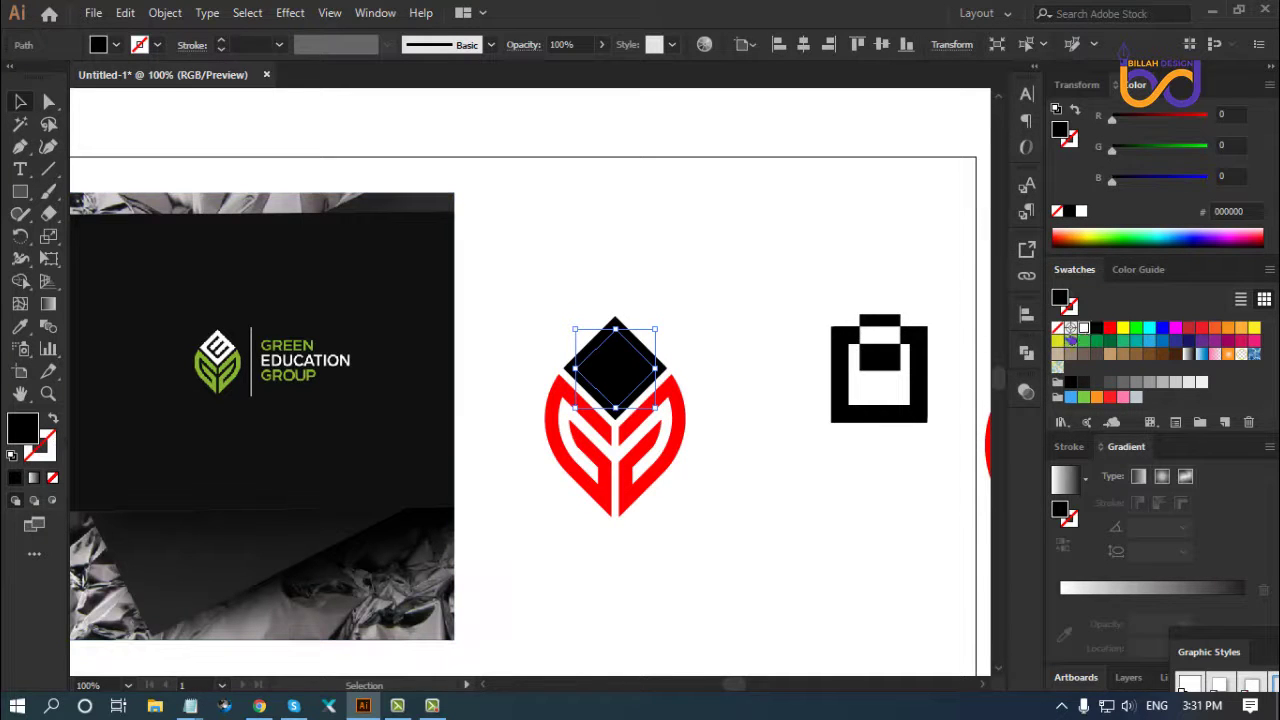
pyautogui.click(1084, 327)
# Turn the inner diamond's white fill into a stroke aligned to the inside
pyautogui.click(55, 428)
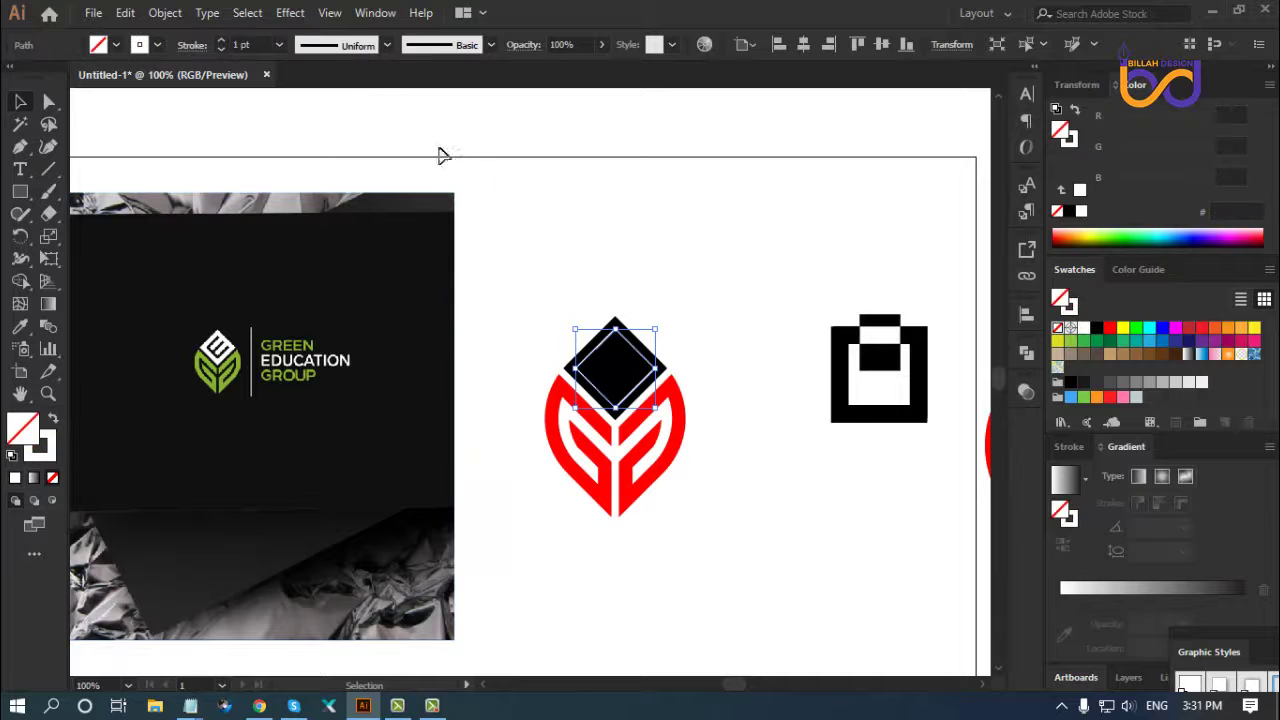
pyautogui.scroll(2, 259, 44)
pyautogui.scroll(2, 259, 44)
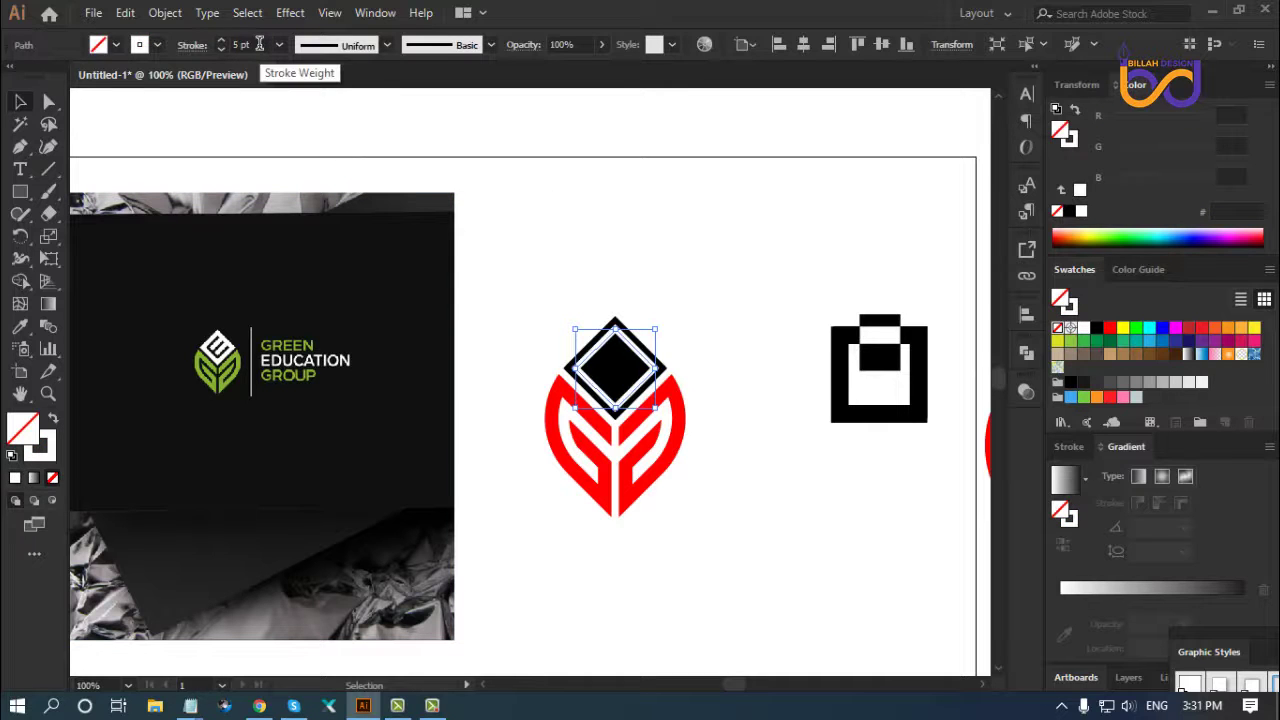
pyautogui.click(196, 46)
pyautogui.click(93, 142)
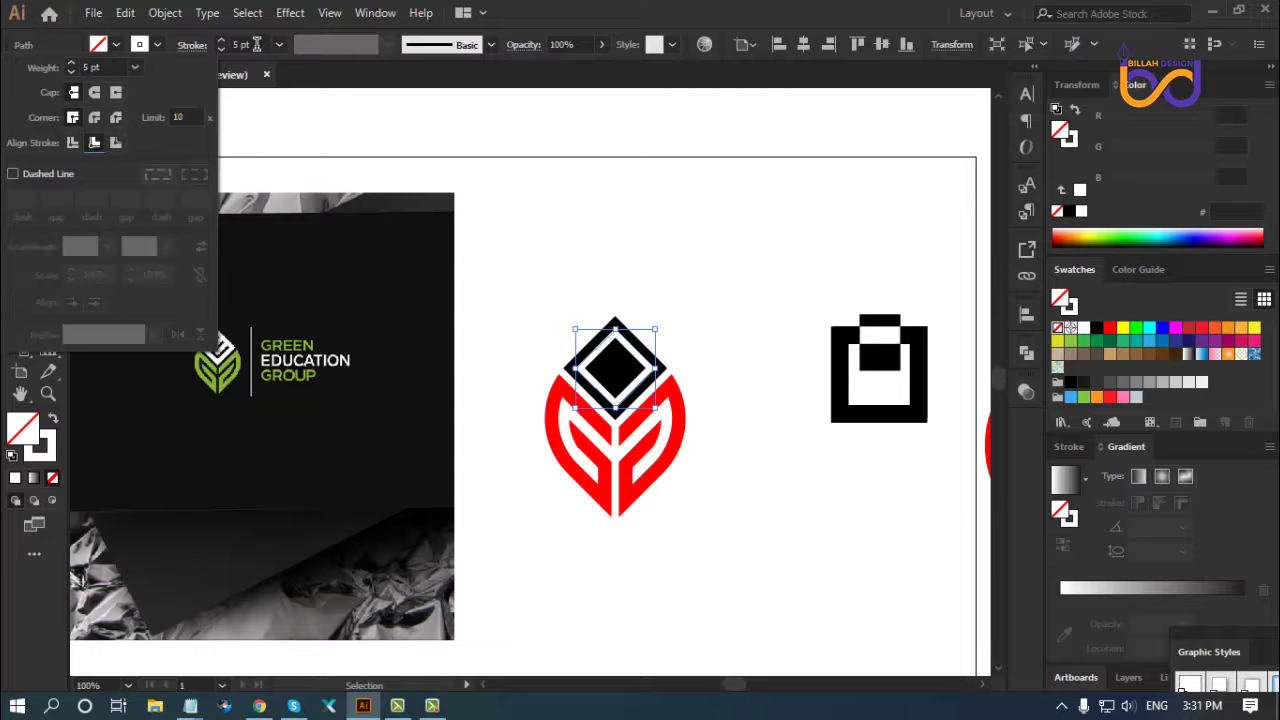
pyautogui.scroll(2, 252, 44)
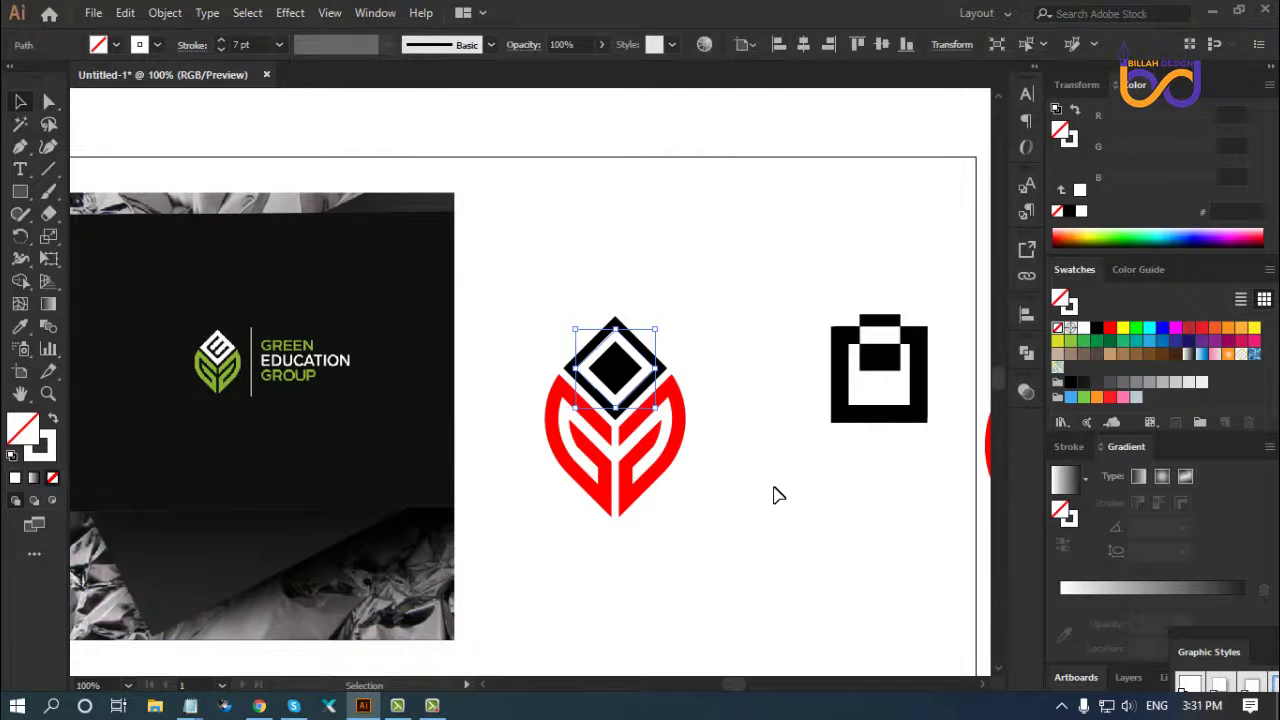
# Zoom in on the diamond and expand the inner frame's appearance into a shape
pyautogui.press('a')
pyautogui.hotkey('ctrl', '+')
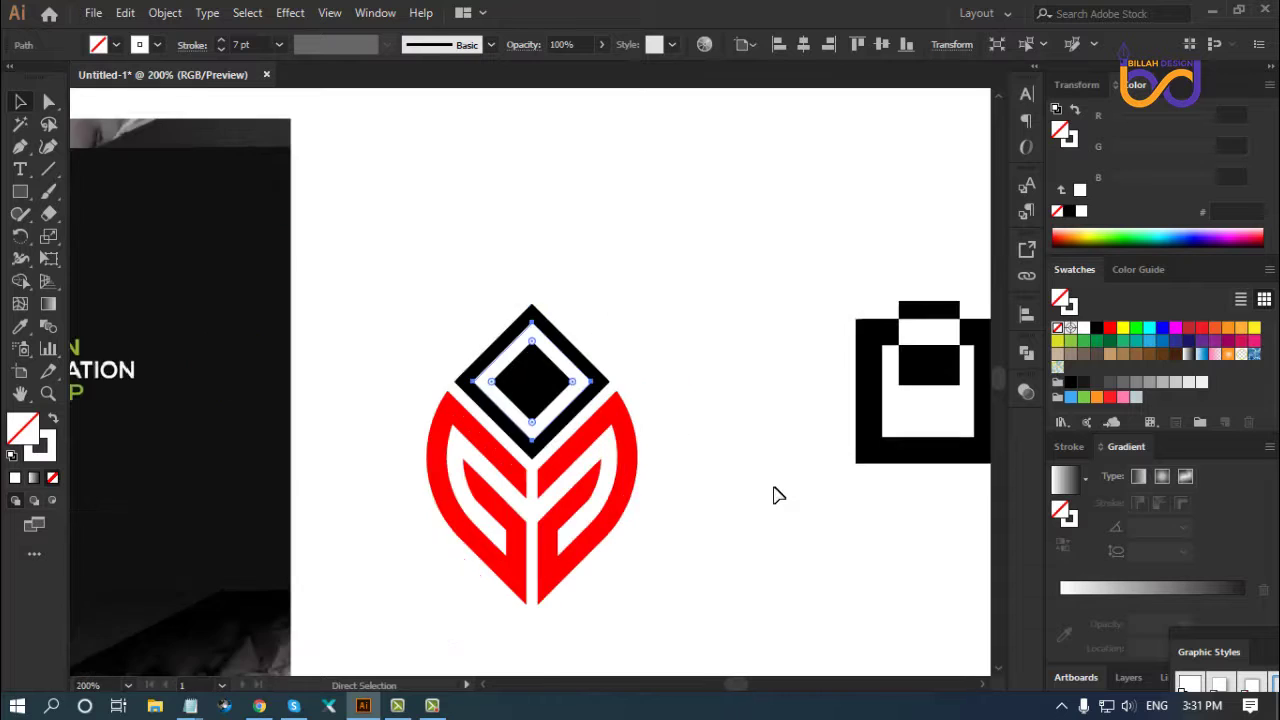
pyautogui.hotkey('ctrl', '+')
pyautogui.moveTo(746, 260); pyautogui.dragTo(756, 308)
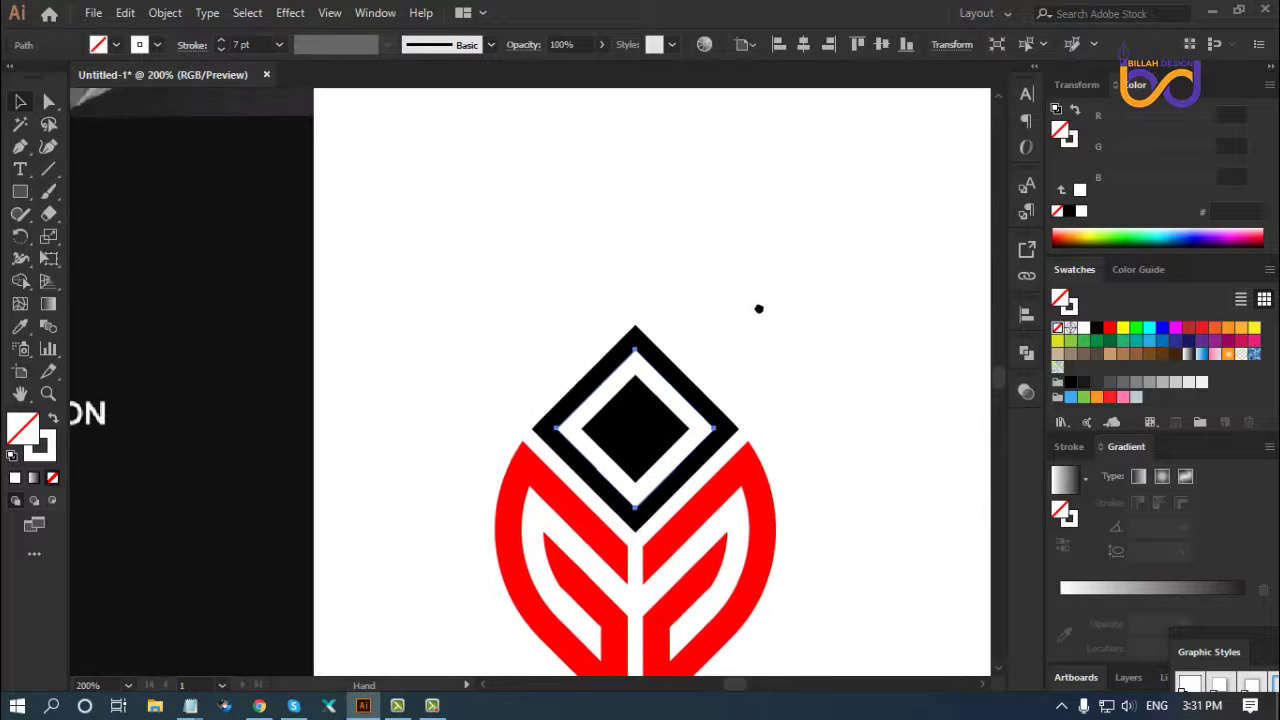
pyautogui.click(740, 395)
pyautogui.press('v')
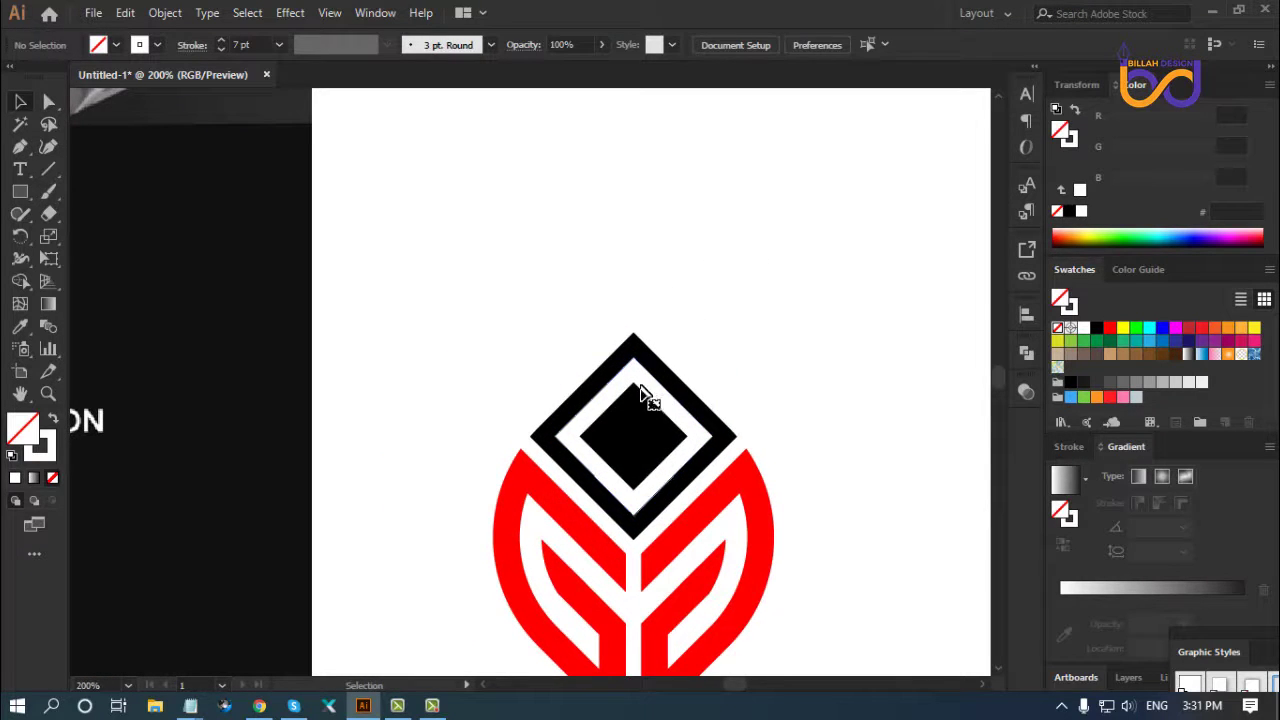
pyautogui.click(651, 400)
pyautogui.click(165, 12)
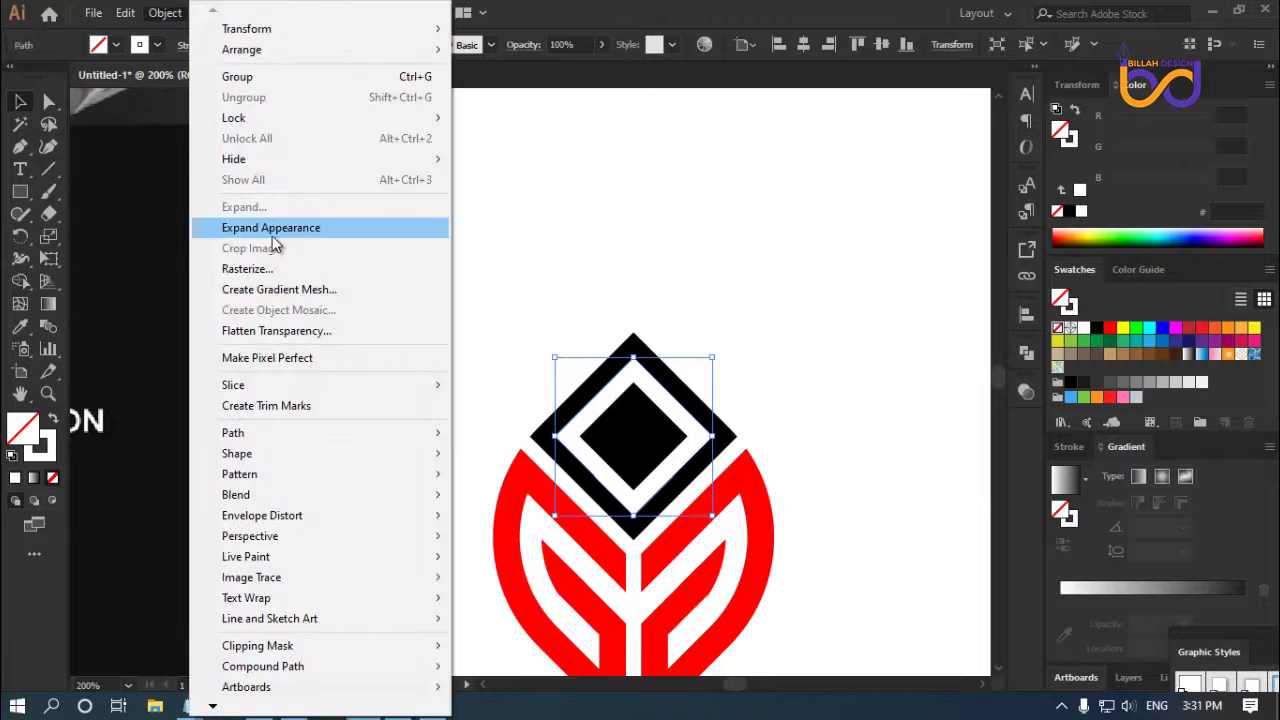
pyautogui.click(270, 230)
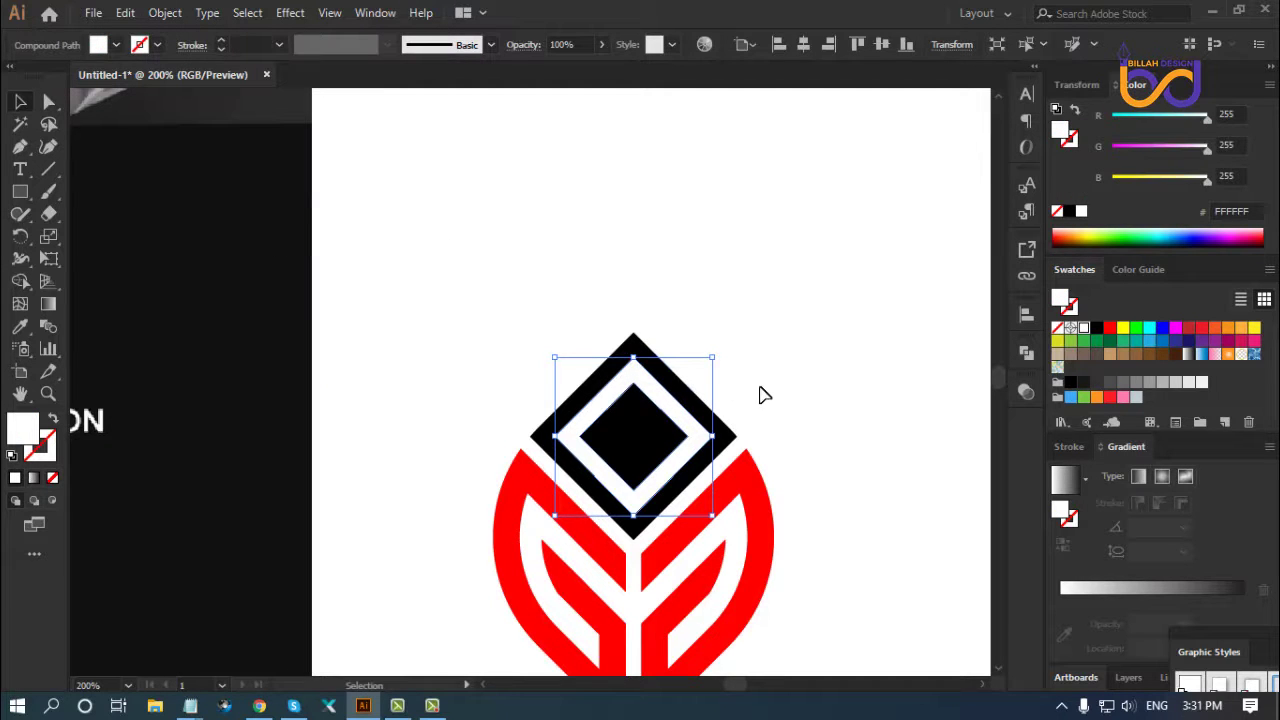
# Rotate the expanded frame 45° into an upright square
pyautogui.click(760, 395)
pyautogui.click(700, 420)
pyautogui.moveTo(716, 349); pyautogui.dragTo(742, 428)
pyautogui.click(851, 429)
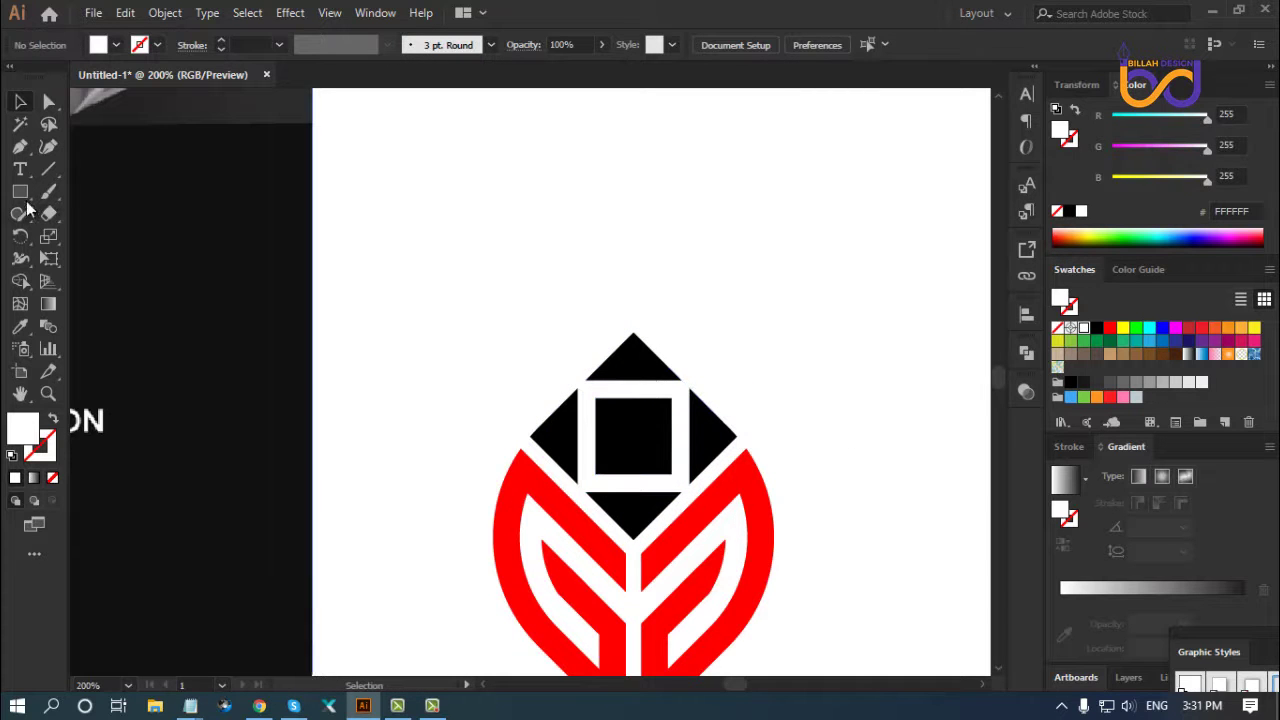
# Draw a horizontal line across the square with a white 7 pt stroke
pyautogui.click(47, 170)
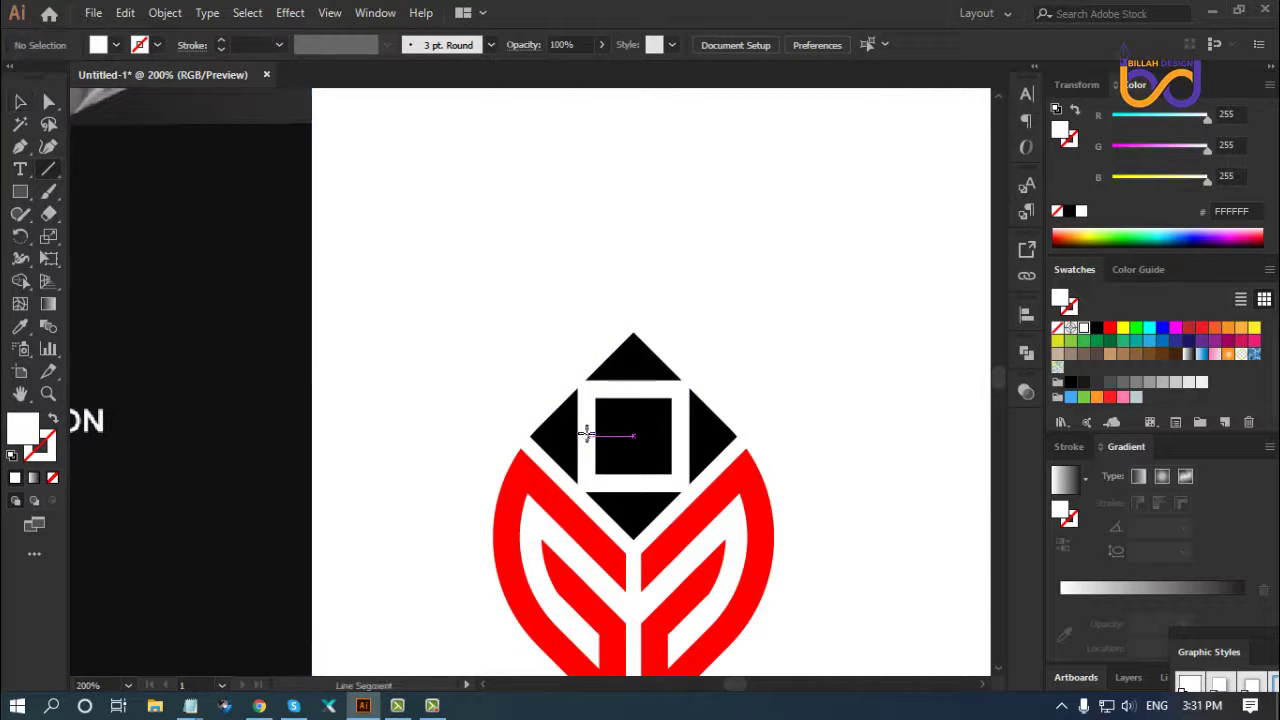
pyautogui.moveTo(588, 437); pyautogui.dragTo(682, 441)
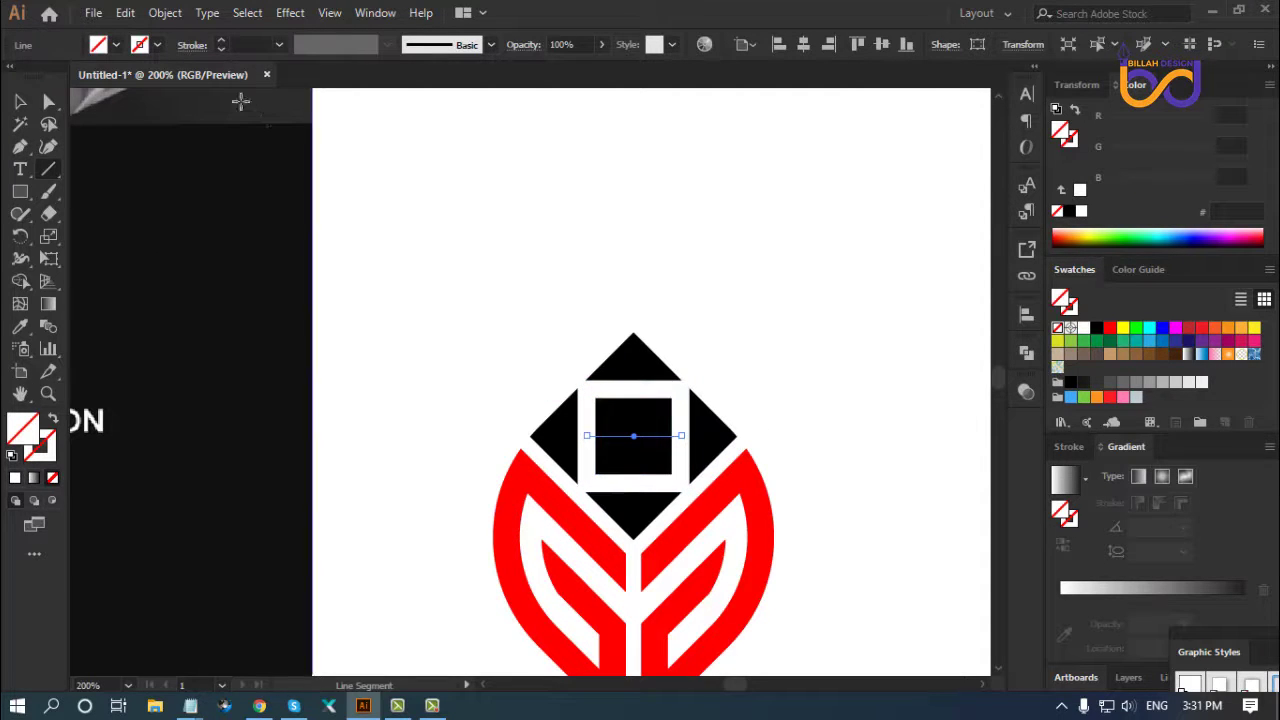
pyautogui.click(243, 47)
pyautogui.write('2')
pyautogui.press('Return')
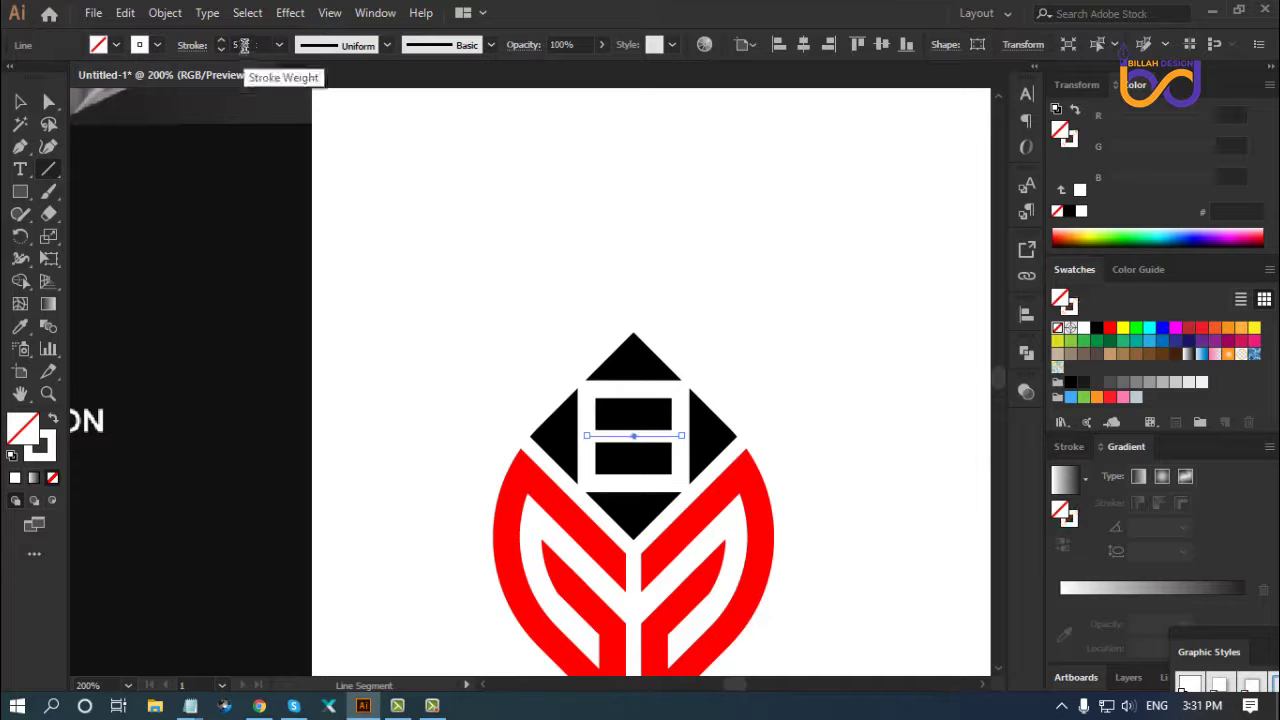
pyautogui.press('Up')
pyautogui.press('Up')
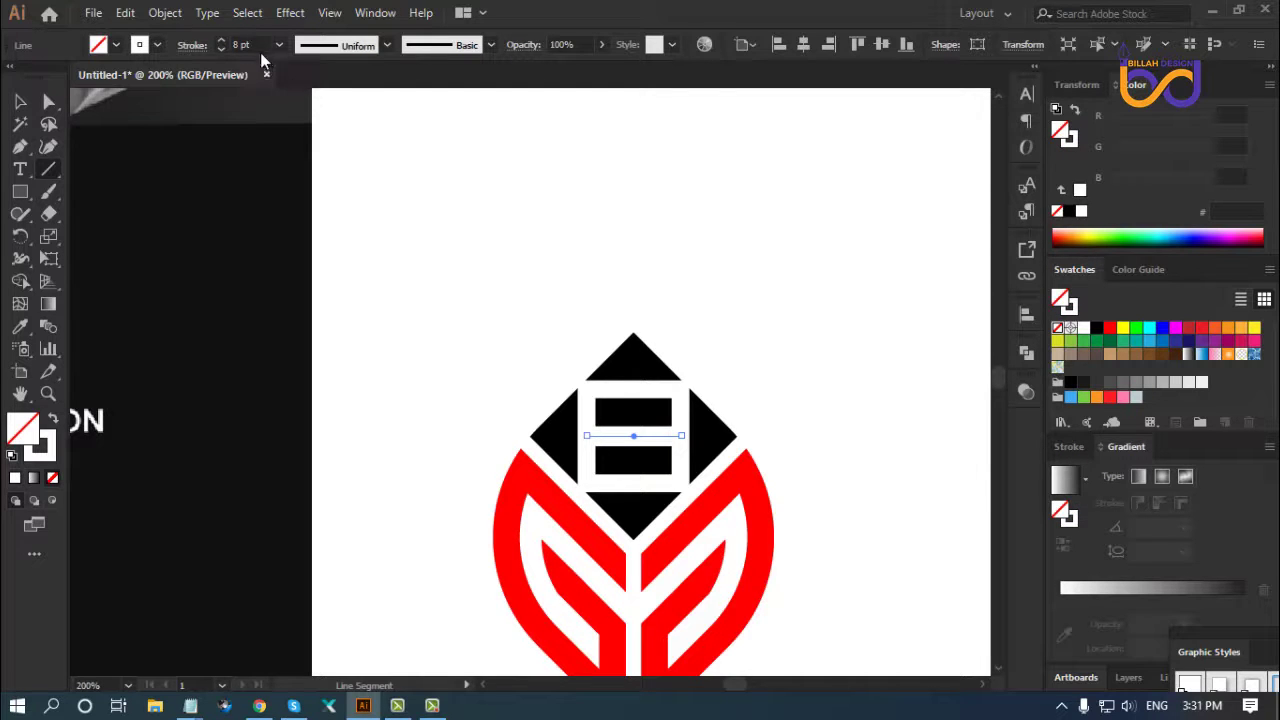
pyautogui.press('Down')
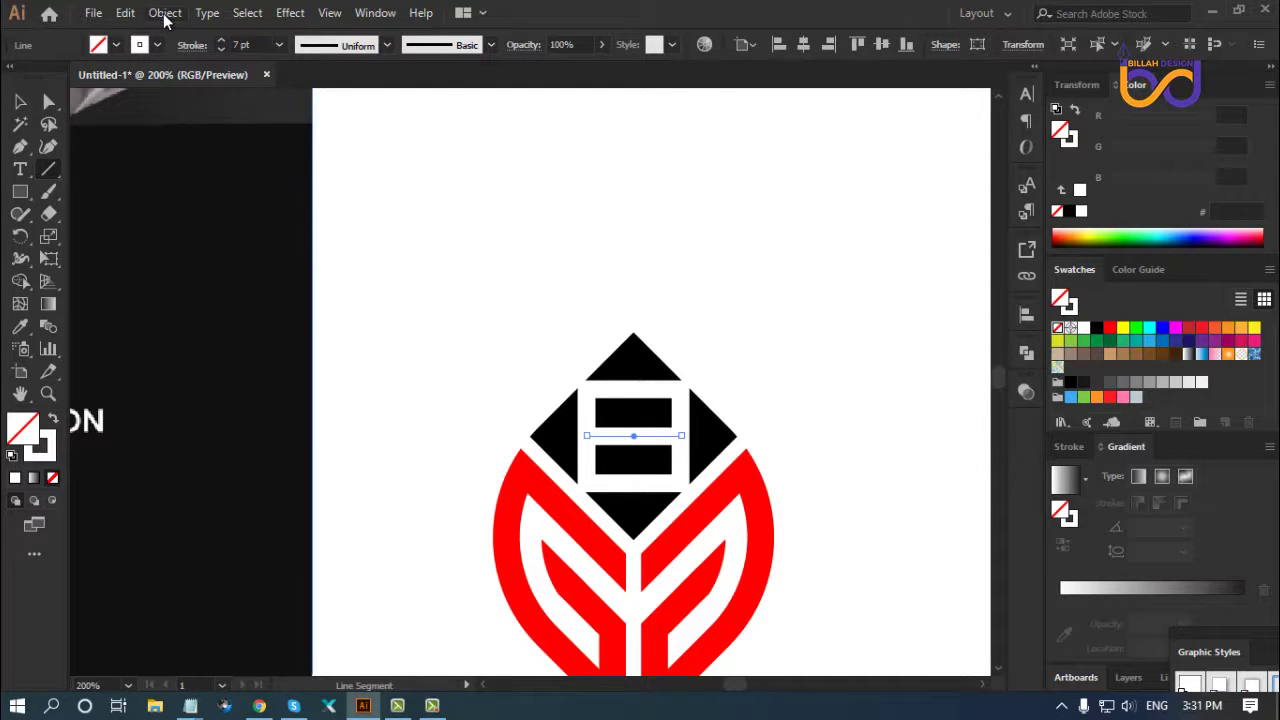
# Expand the line and unite it with the white square frame in Pathfinder
pyautogui.click(165, 13)
pyautogui.click(262, 208)
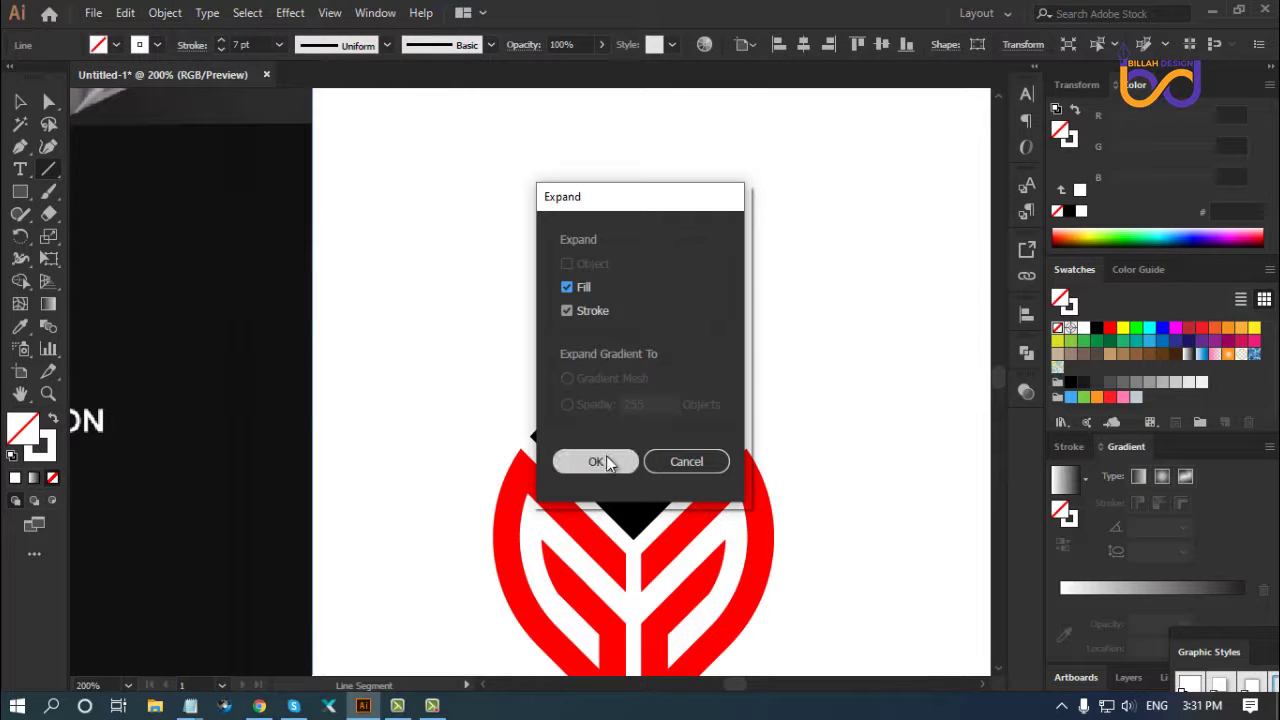
pyautogui.click(607, 465)
pyautogui.click(20, 101)
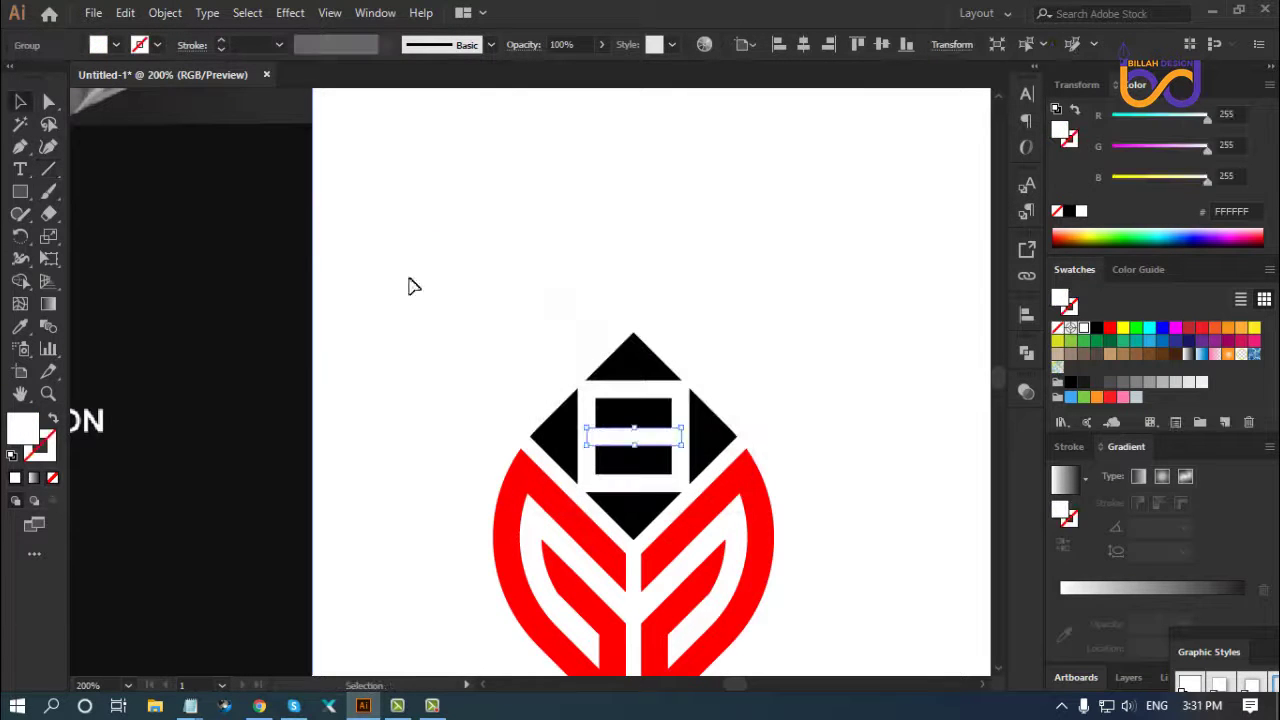
pyautogui.click(660, 405)
pyautogui.keyDown('shift'); pyautogui.click(650, 396); pyautogui.keyUp('shift')
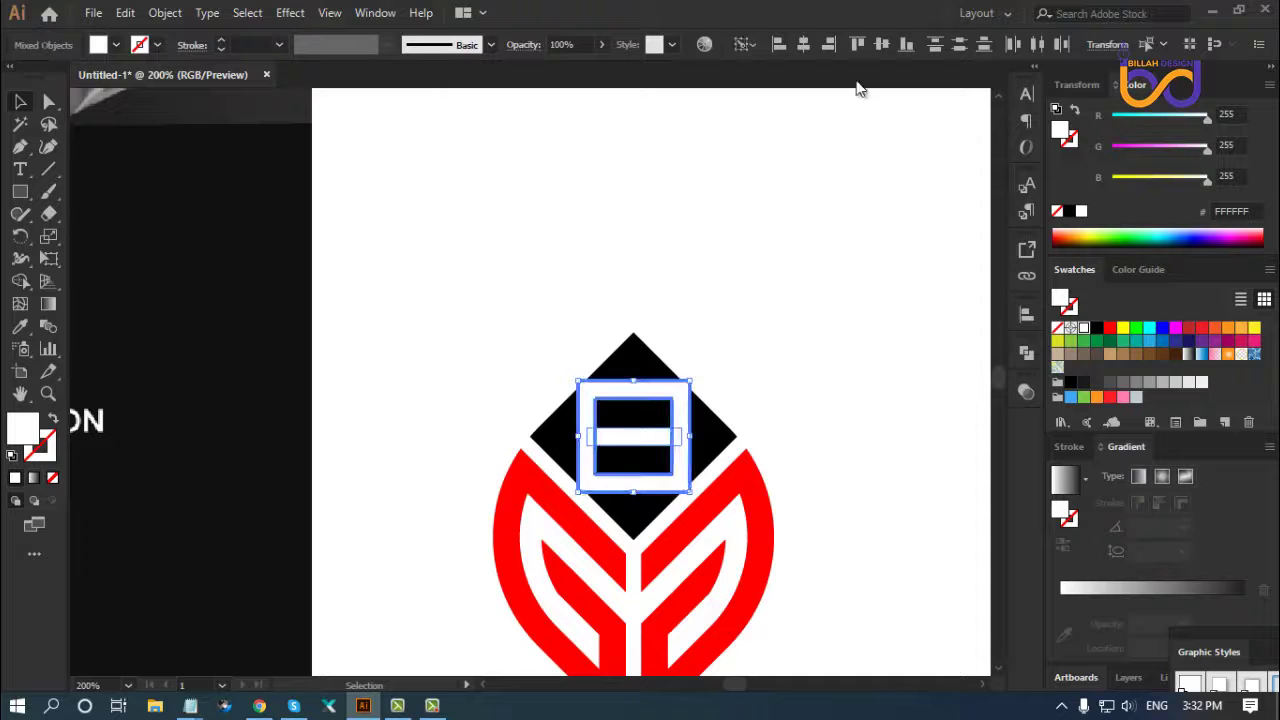
pyautogui.click(1027, 354)
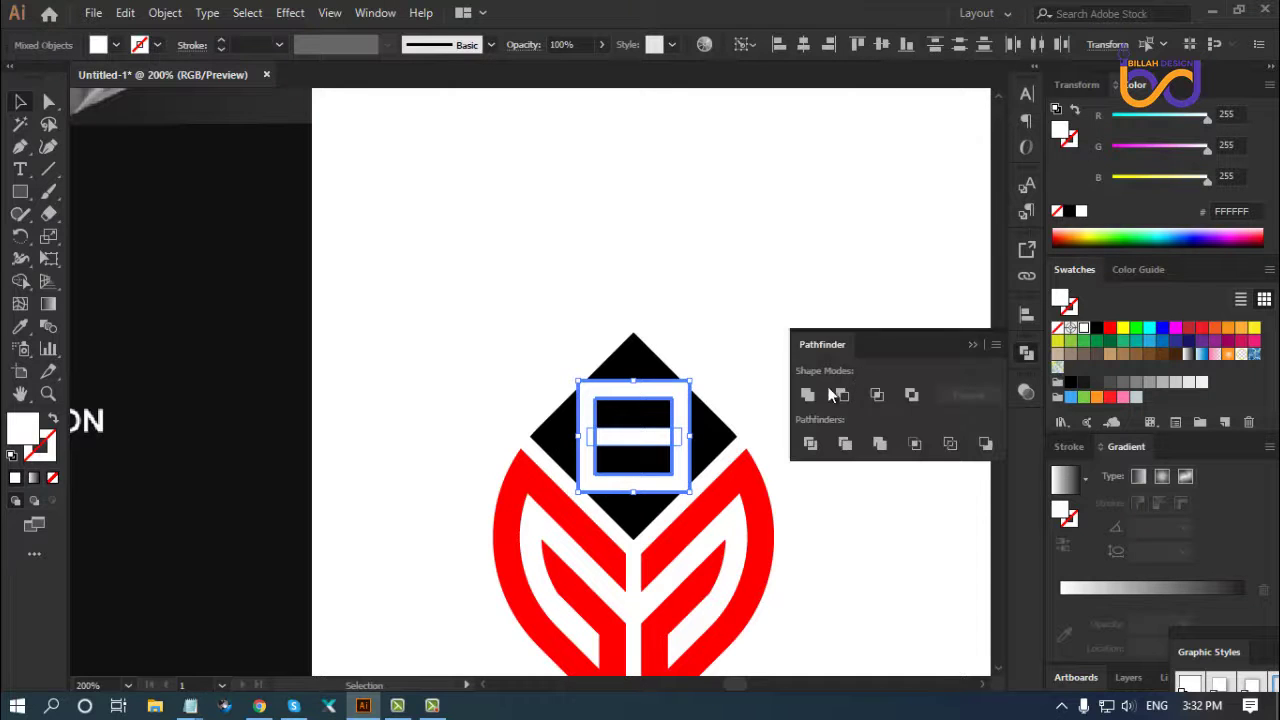
pyautogui.click(810, 394)
# Stretch the top and lower black bars out to the right
pyautogui.click(286, 206)
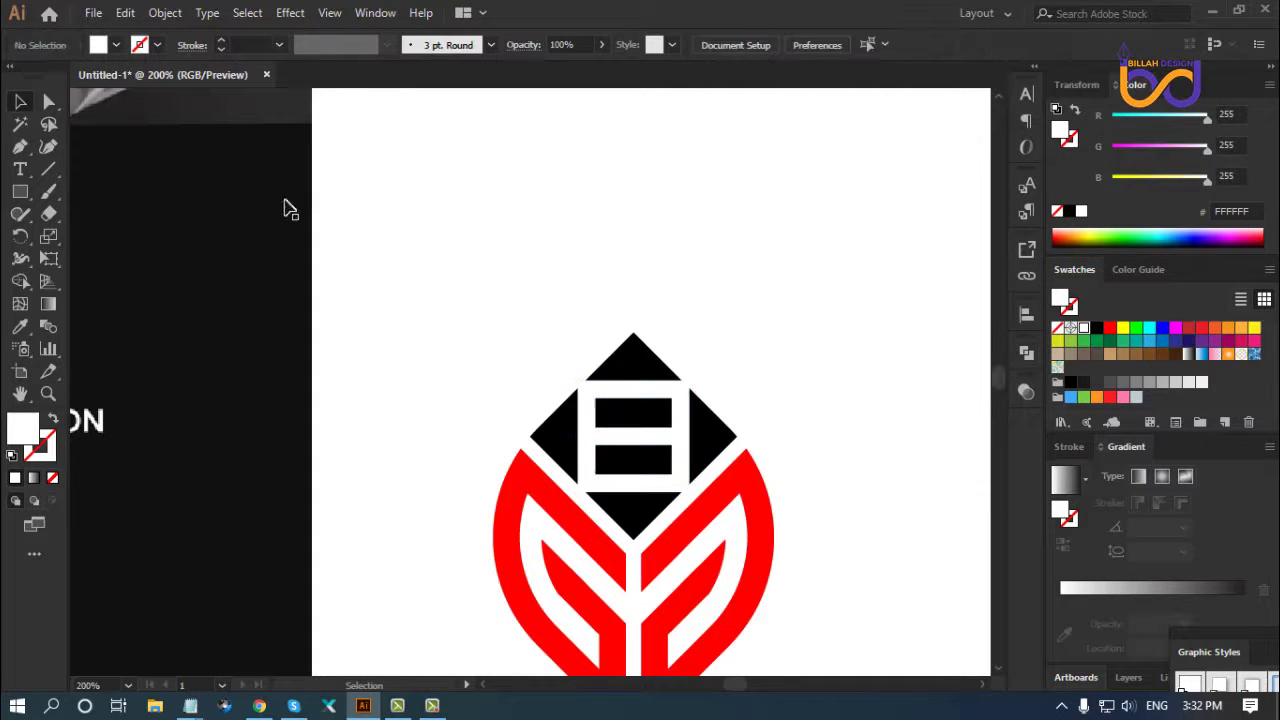
pyautogui.click(49, 101)
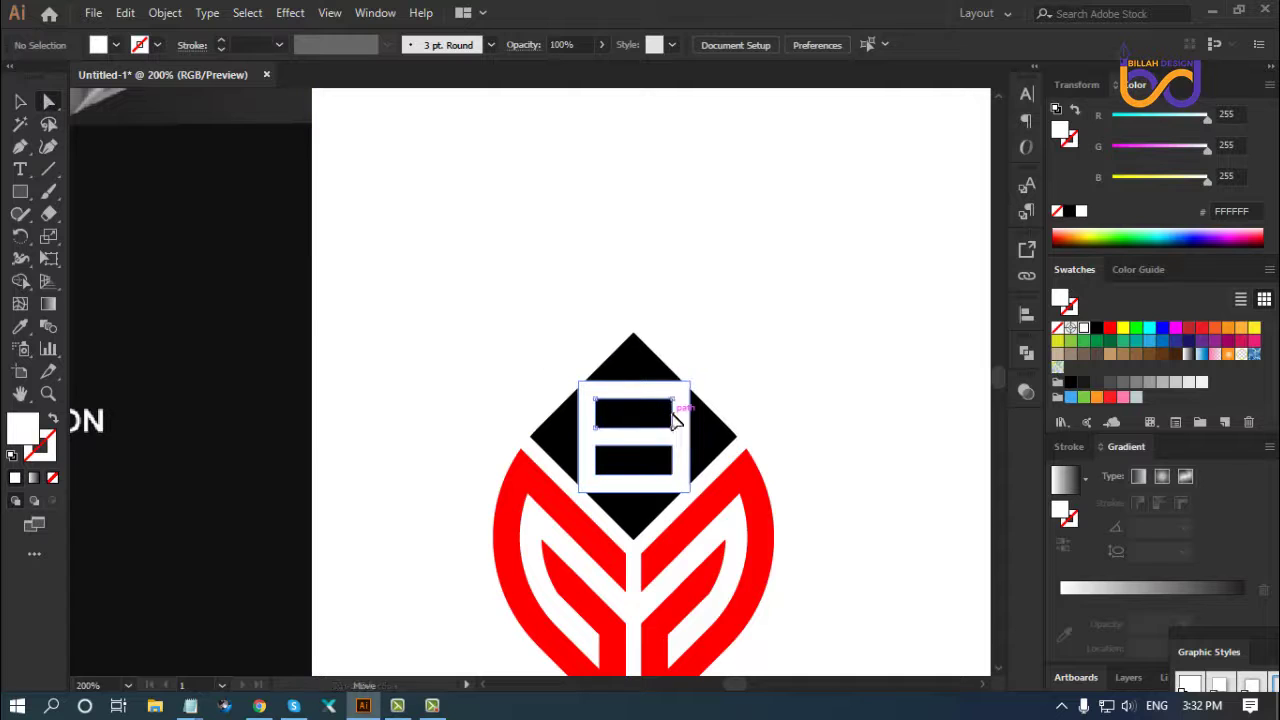
pyautogui.moveTo(672, 414); pyautogui.dragTo(753, 414)
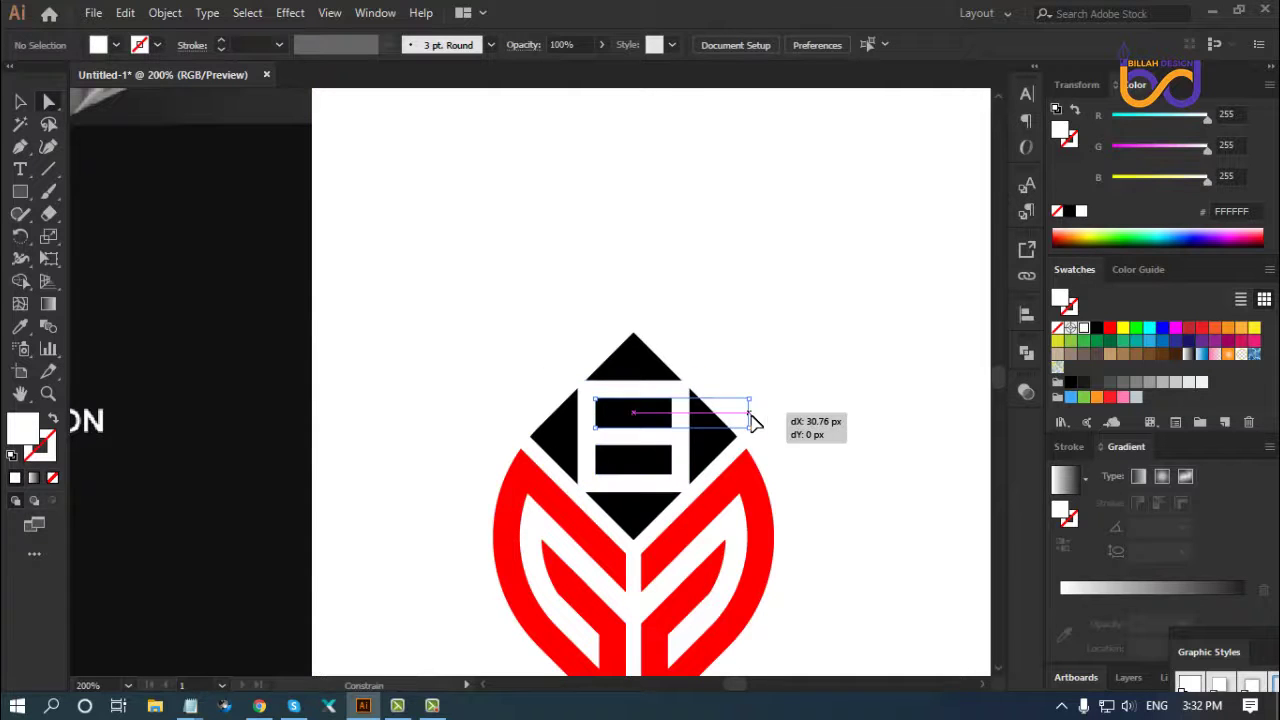
pyautogui.moveTo(672, 462); pyautogui.dragTo(731, 462)
# Divide the shape with Pathfinder, fill the pieces white, and clear leftover pieces to form the E
pyautogui.click(680, 444)
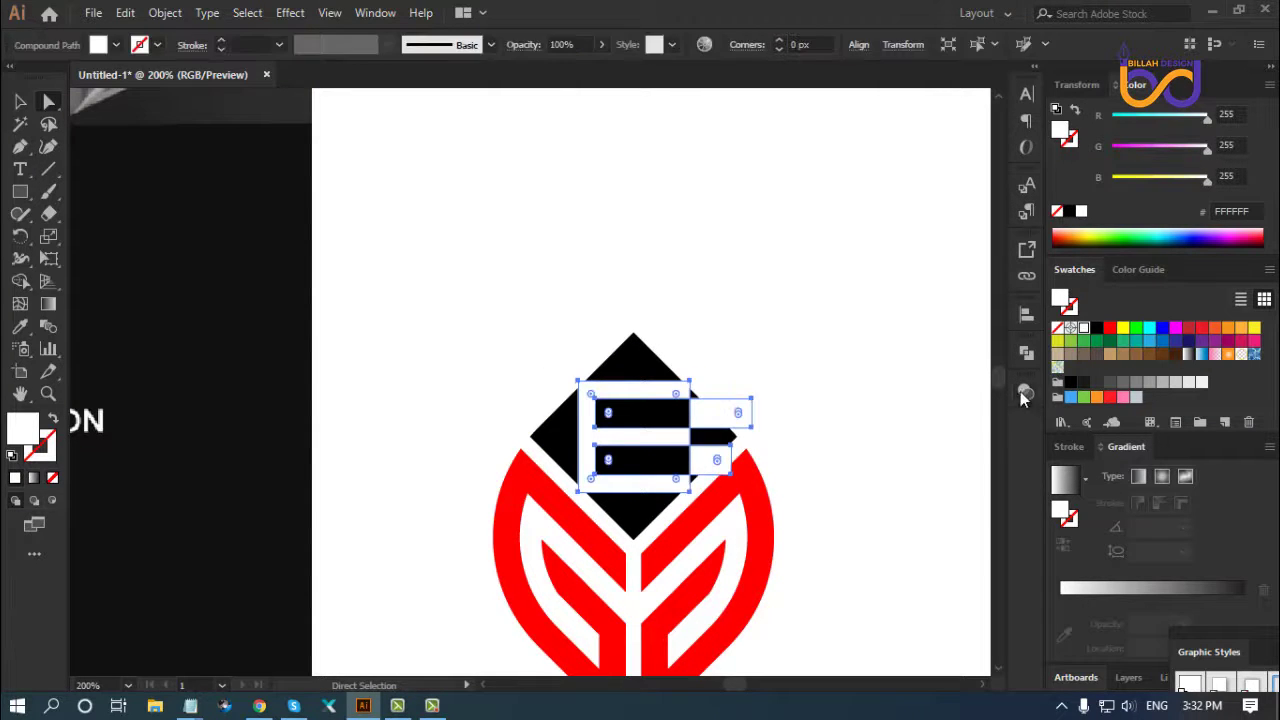
pyautogui.click(1024, 356)
pyautogui.click(810, 443)
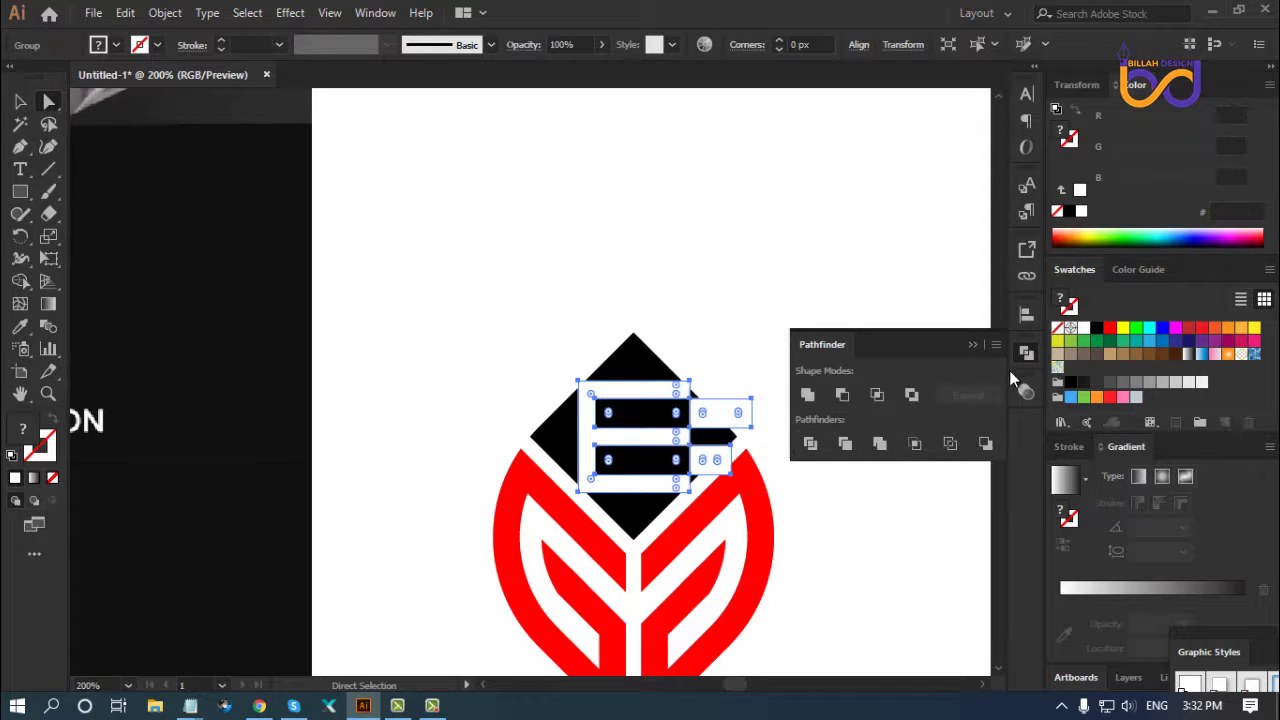
pyautogui.click(1028, 358)
pyautogui.click(1083, 328)
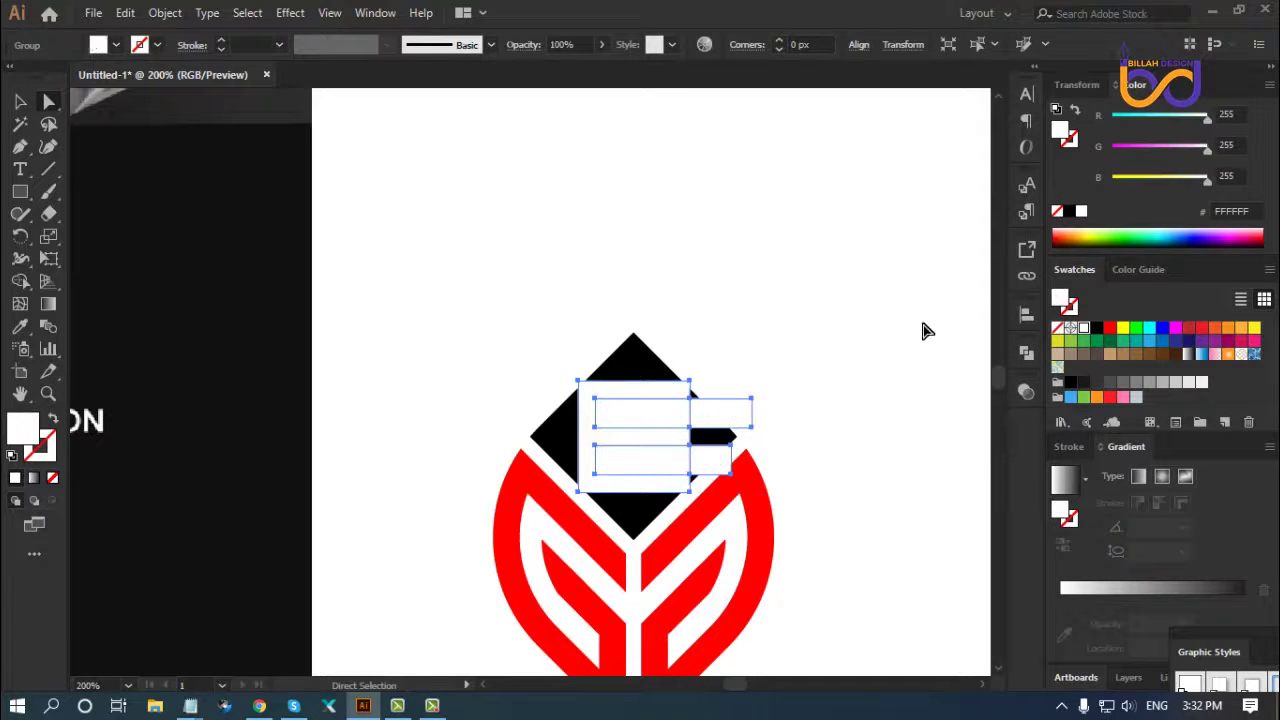
pyautogui.click(920, 329)
pyautogui.moveTo(737, 414); pyautogui.dragTo(822, 334)
pyautogui.press('Delete')
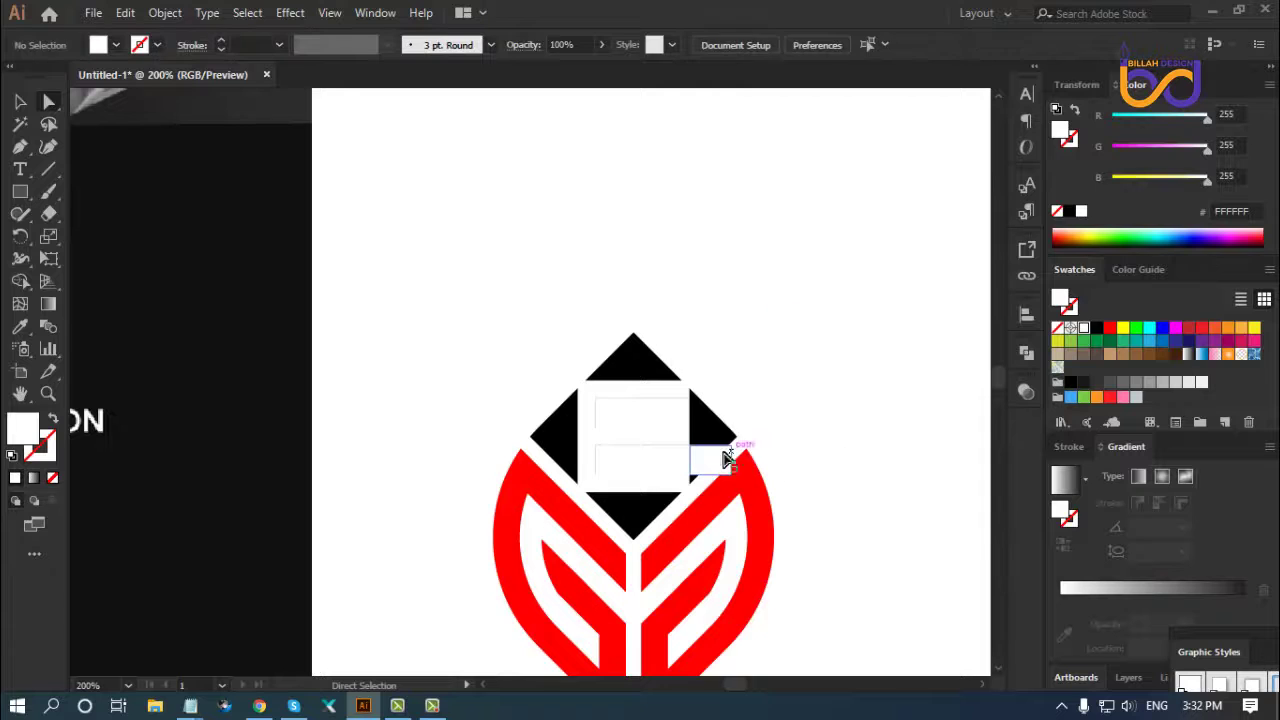
pyautogui.hotkey('ctrl', 'z')
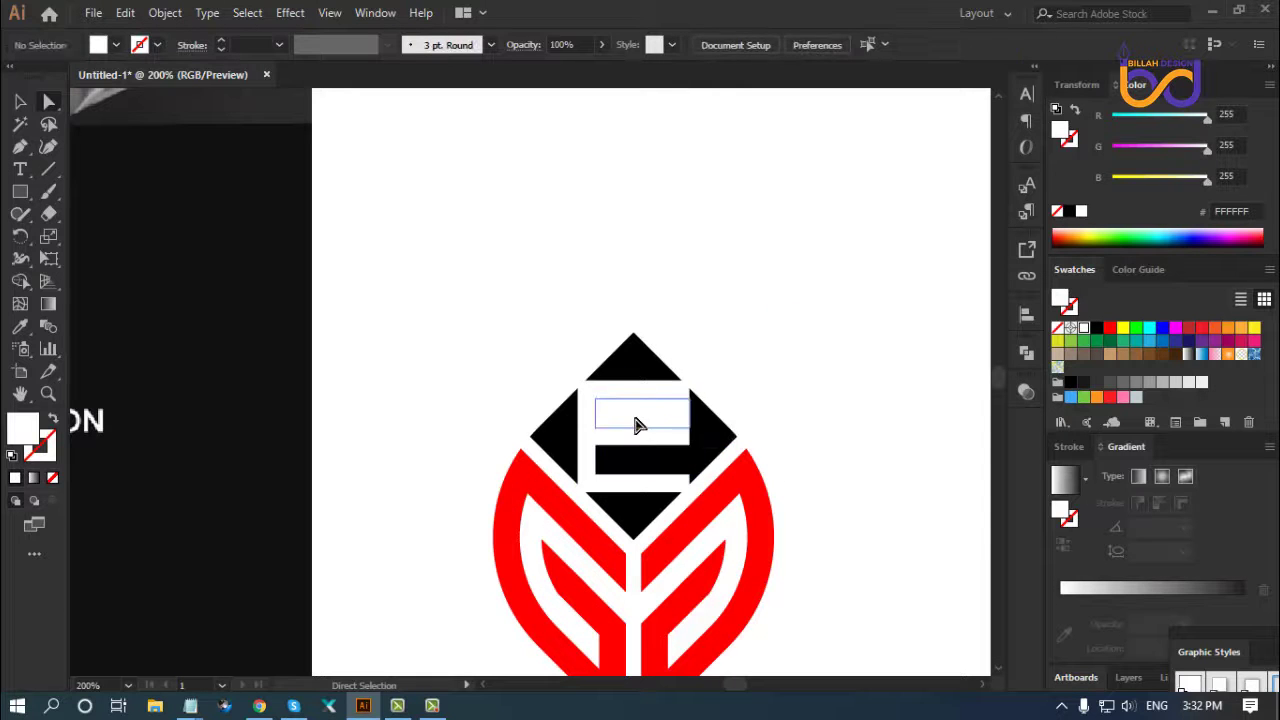
# Rotate the E group 45° to match the diamond
pyautogui.click(21, 102)
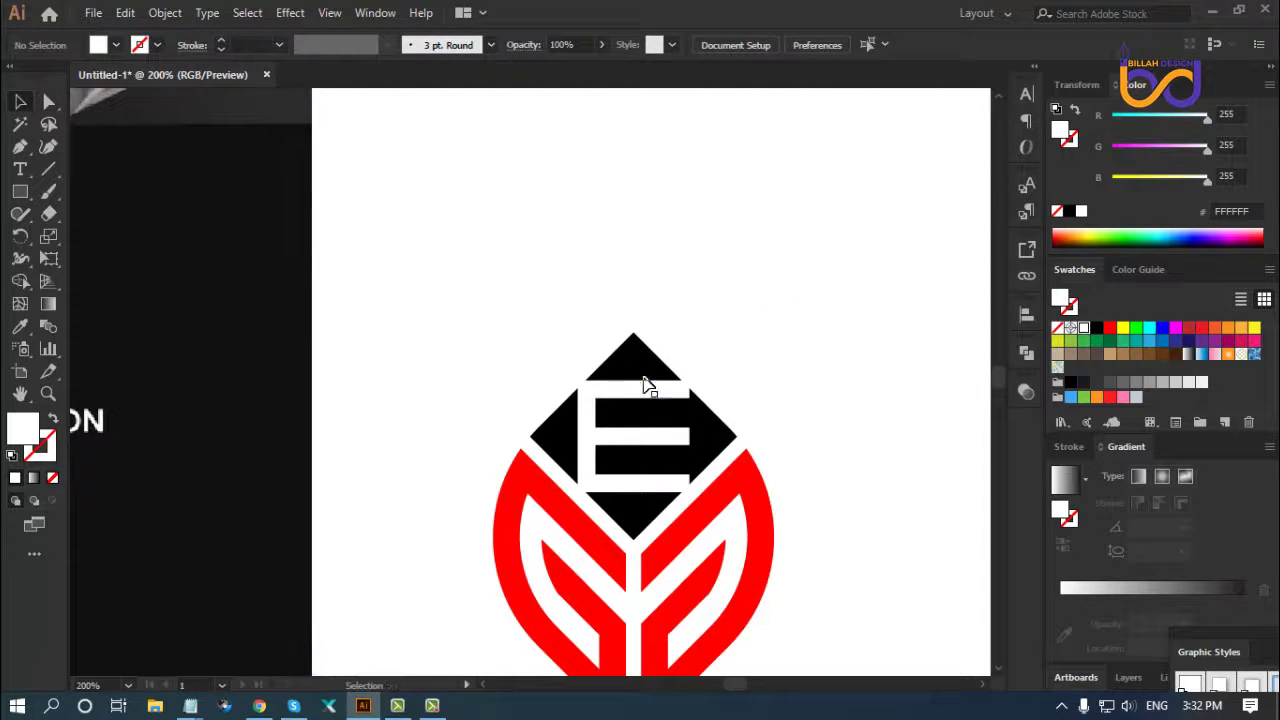
pyautogui.click(652, 388)
pyautogui.moveTo(698, 375); pyautogui.dragTo(706, 349)
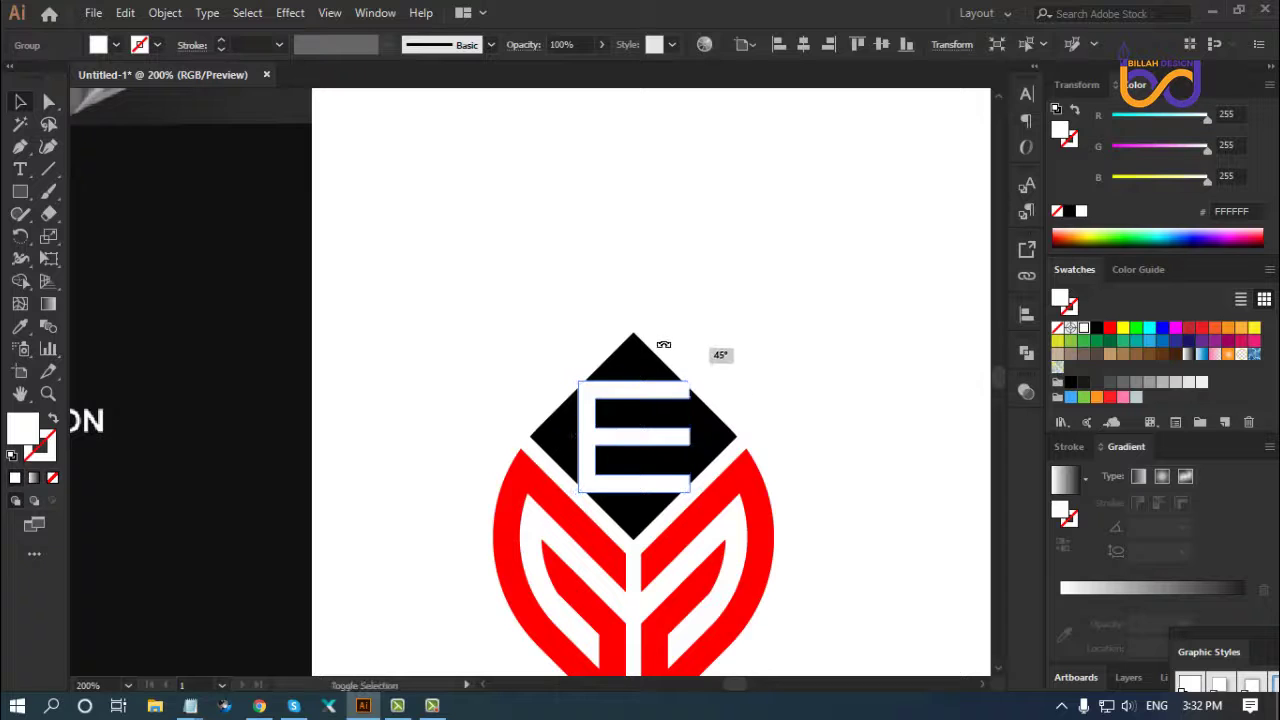
pyautogui.click(840, 428)
# Select the diamond with its E and cut the E out using Minus Front
pyautogui.hotkey('ctrl', '1')
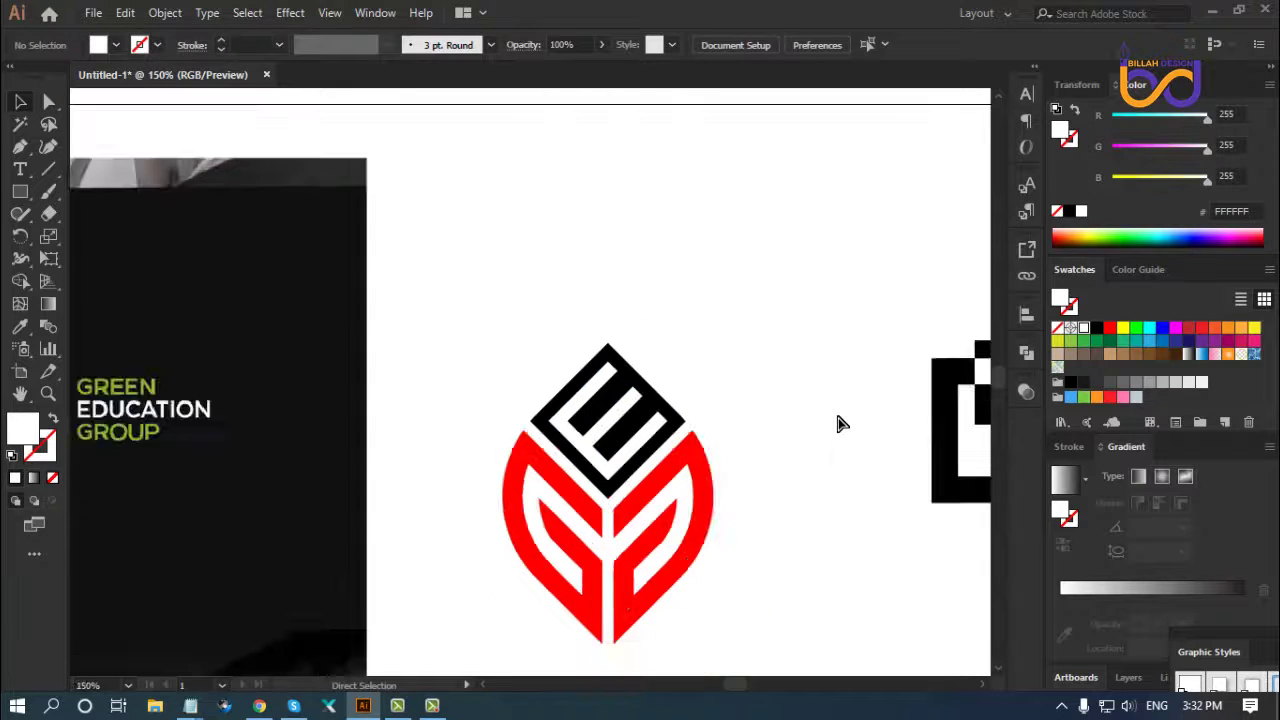
pyautogui.moveTo(603, 380); pyautogui.dragTo(586, 386)
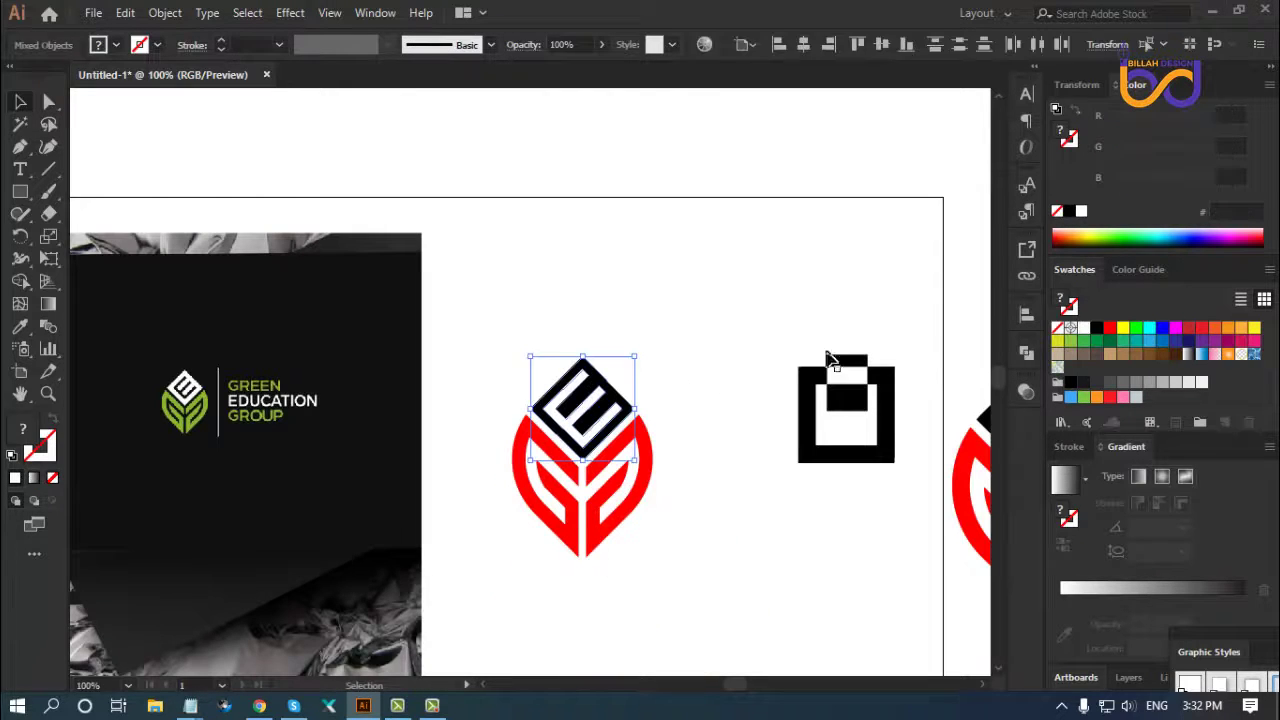
pyautogui.click(1025, 355)
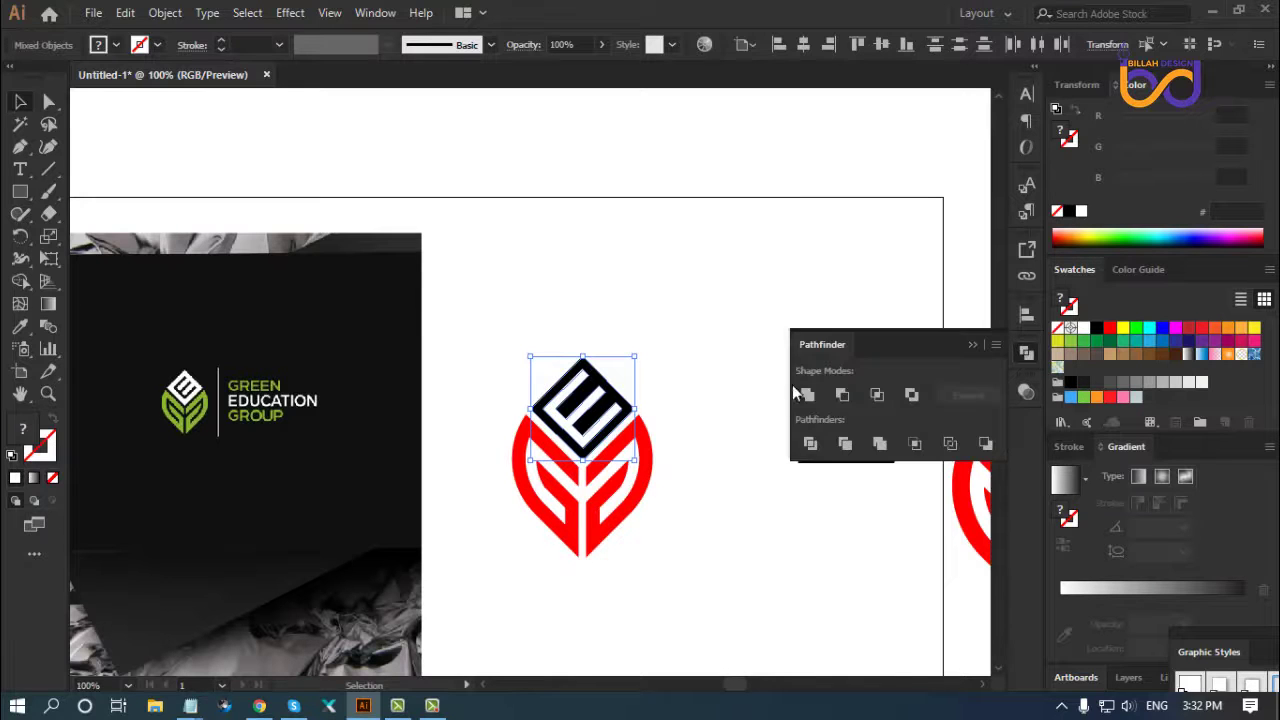
pyautogui.click(842, 395)
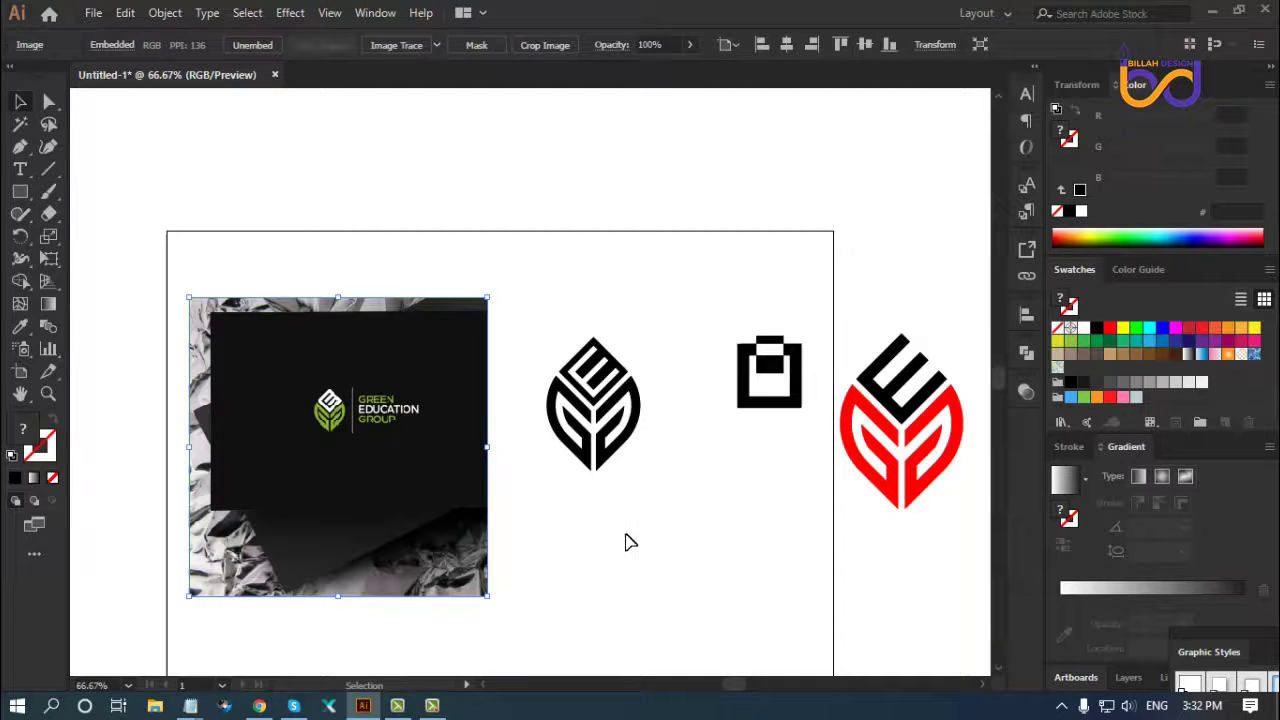
# Delete the reference photo and the small black square icon
pyautogui.click(628, 542)
pyautogui.moveTo(429, 400); pyautogui.dragTo(455, 460)
pyautogui.press('Delete')
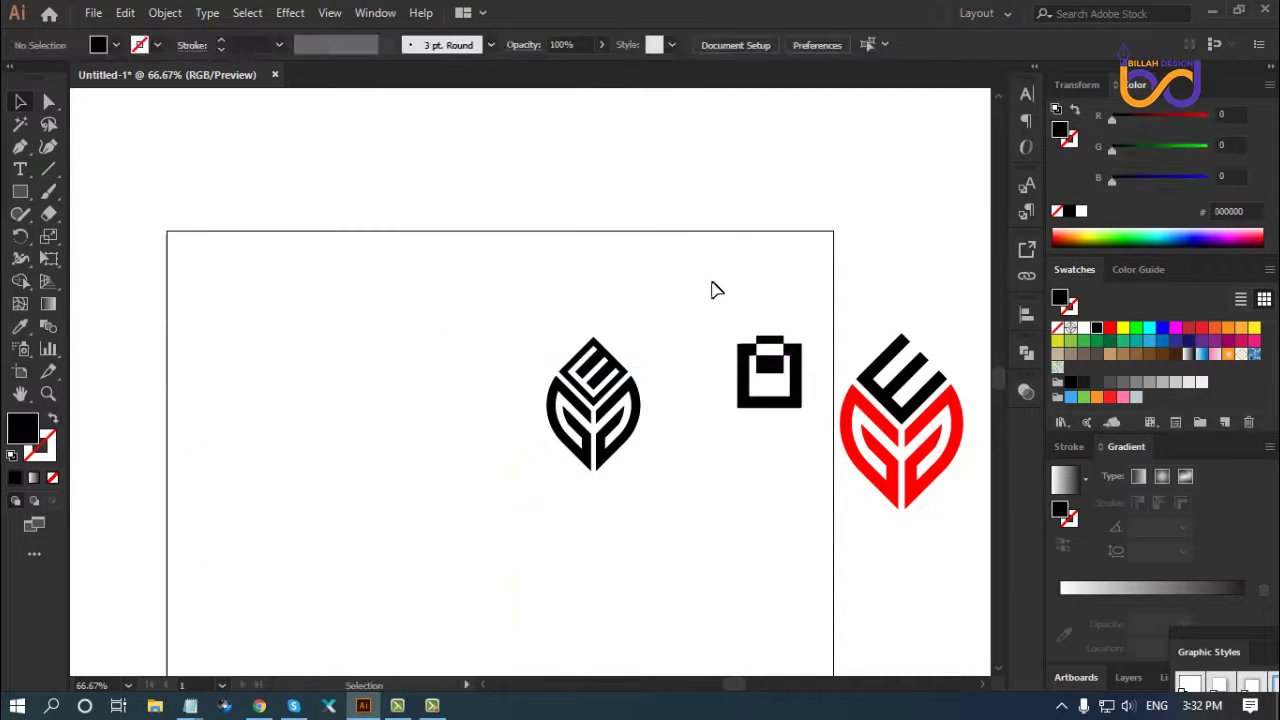
pyautogui.moveTo(716, 289); pyautogui.dragTo(818, 478)
pyautogui.press('Delete')
# Move the red logo to the artboard's left and enlarge it to match the black logo
pyautogui.moveTo(817, 314)
pyautogui.mouseDown()
pyautogui.moveTo(922, 475)
pyautogui.moveTo(379, 472)
pyautogui.mouseUp()
pyautogui.moveTo(677, 566)
pyautogui.mouseDown()
pyautogui.moveTo(710, 432)
pyautogui.moveTo(703, 463)
pyautogui.mouseUp()
pyautogui.moveTo(586, 246)
pyautogui.mouseDown()
pyautogui.moveTo(638, 394)
pyautogui.moveTo(625, 432)
pyautogui.mouseUp()
pyautogui.click(253, 219)
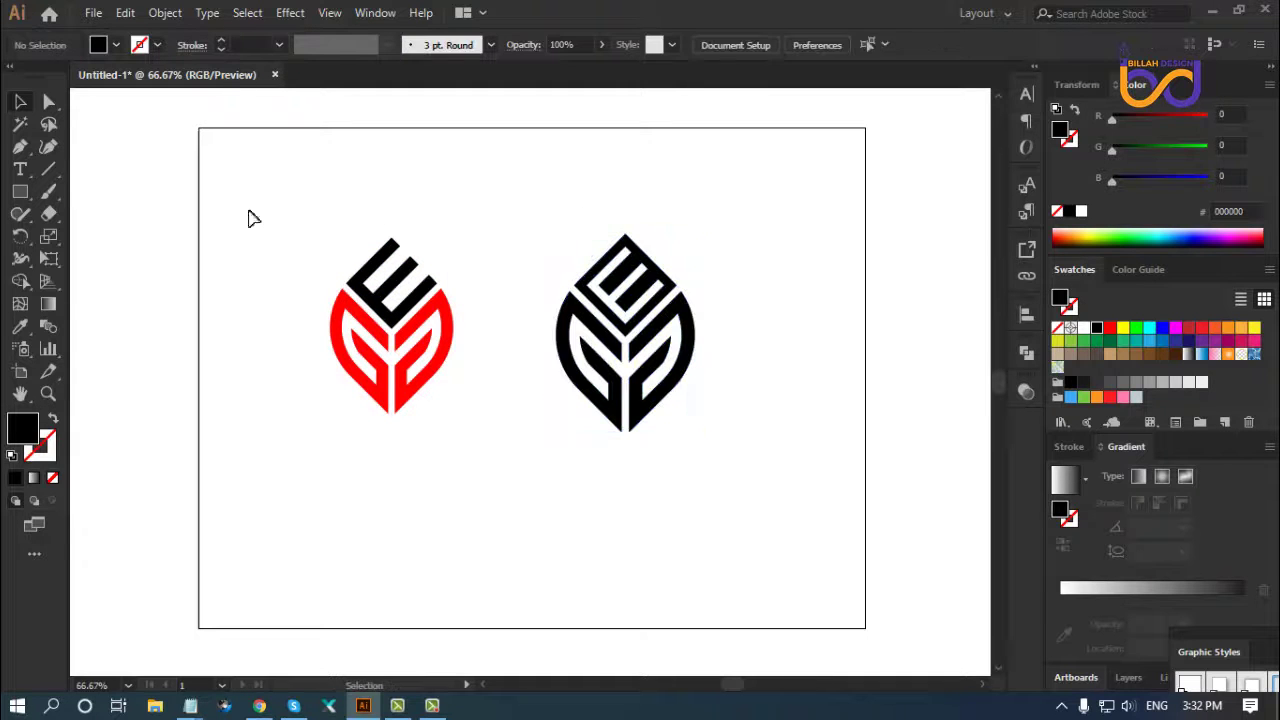
pyautogui.moveTo(253, 219); pyautogui.dragTo(490, 468)
pyautogui.moveTo(391, 413); pyautogui.dragTo(404, 445)
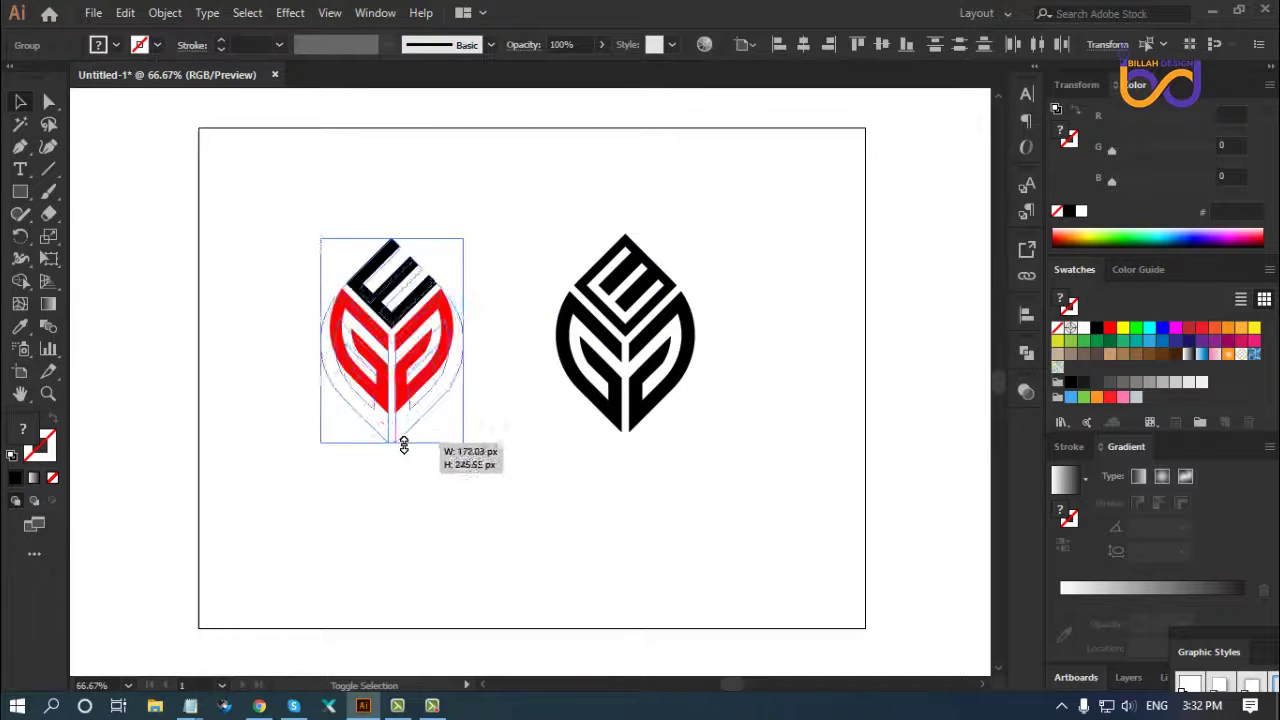
pyautogui.click(565, 517)
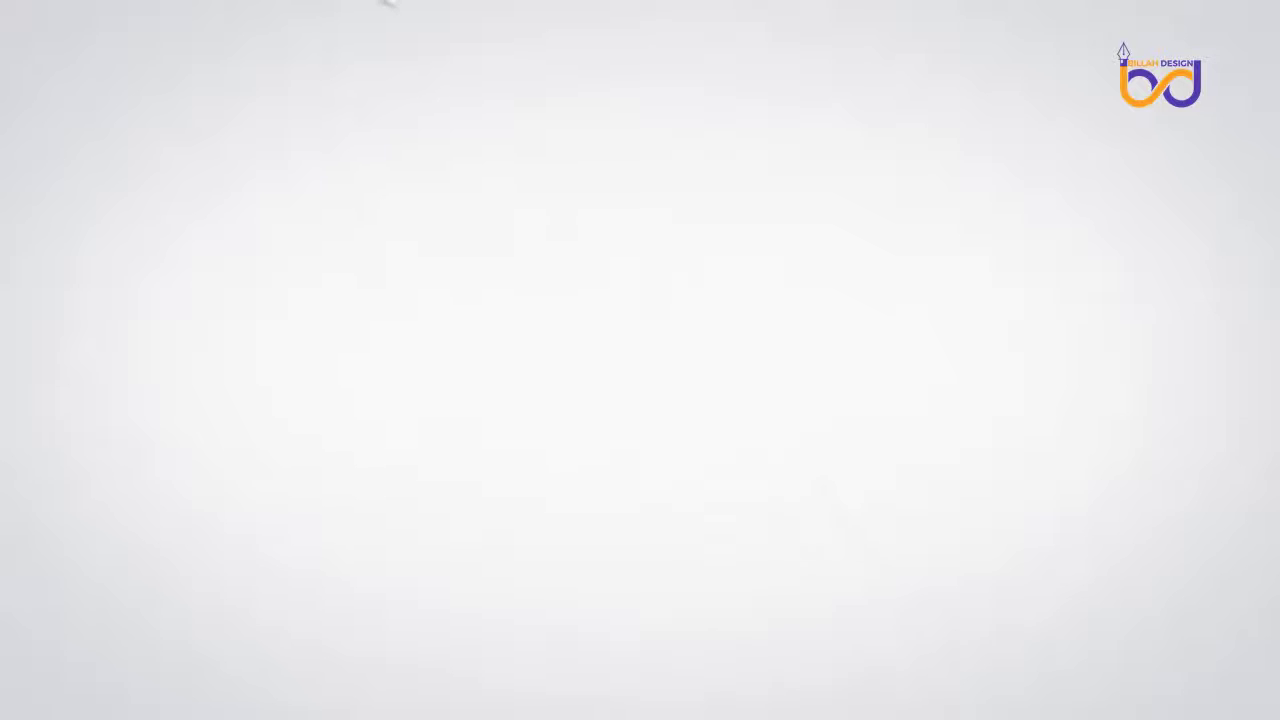